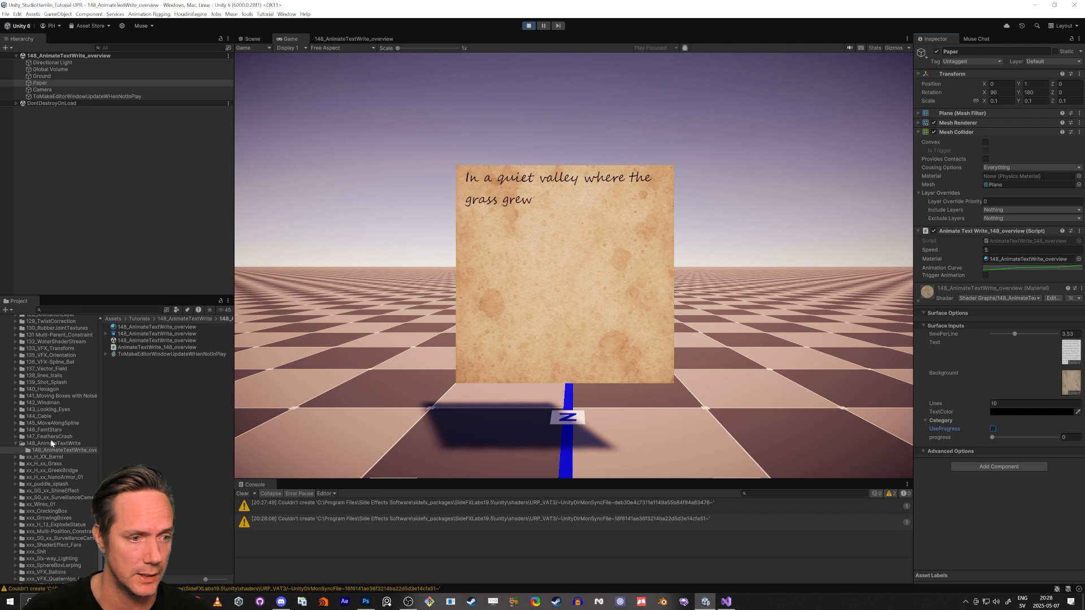
Try assigning the second handwriting texture to the material's Text slot and undo it
click(48, 444)
click(126, 368)
drag(126, 369, 1071, 352)
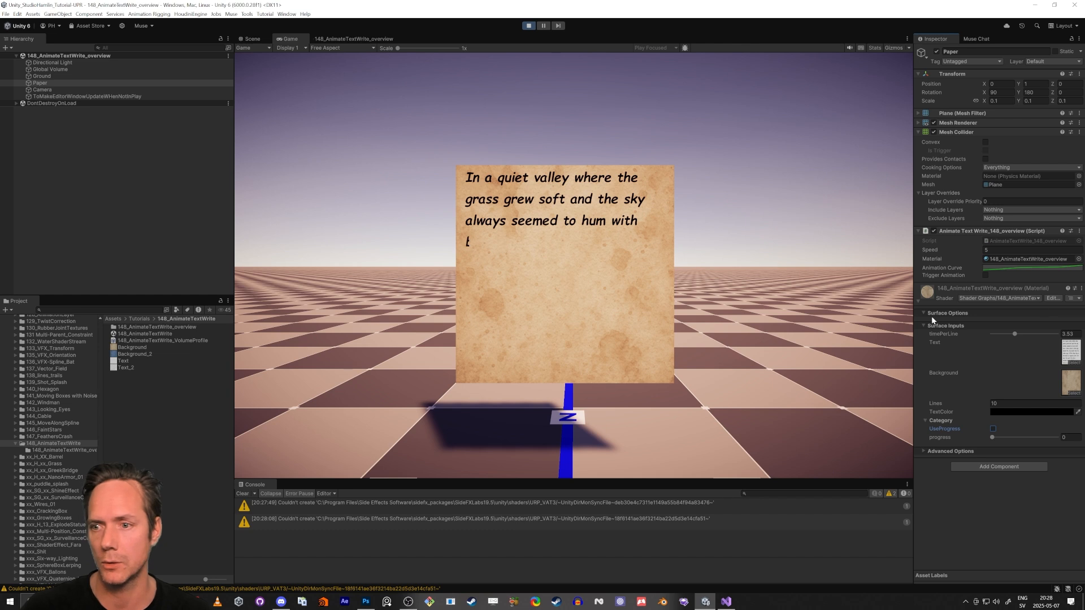
key(ctrl+z)
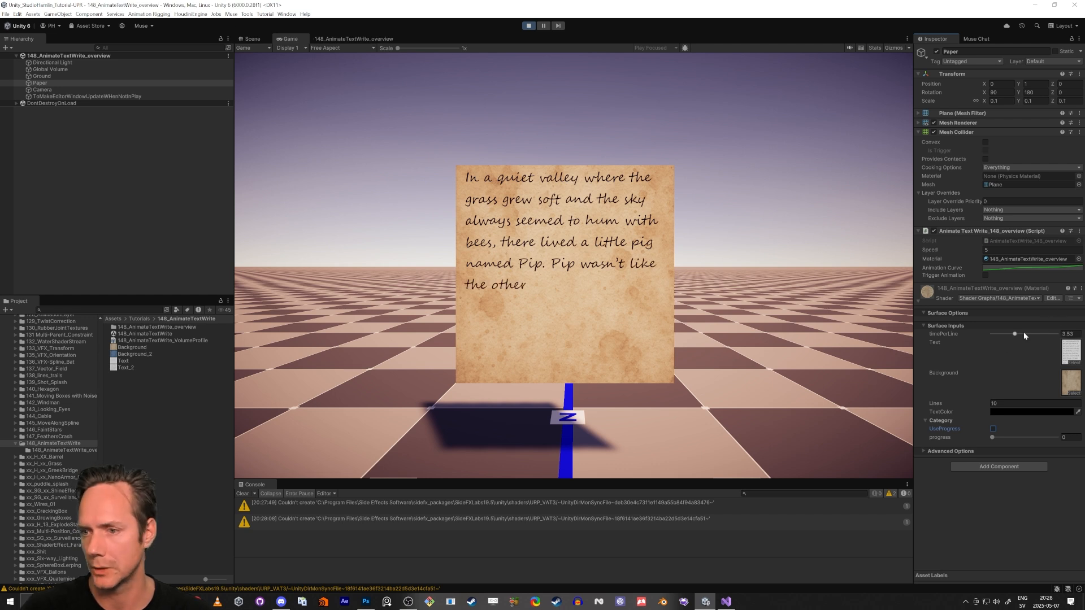
Set the material's timePerLine slider to about 0.9
drag(1023, 334, 1063, 335)
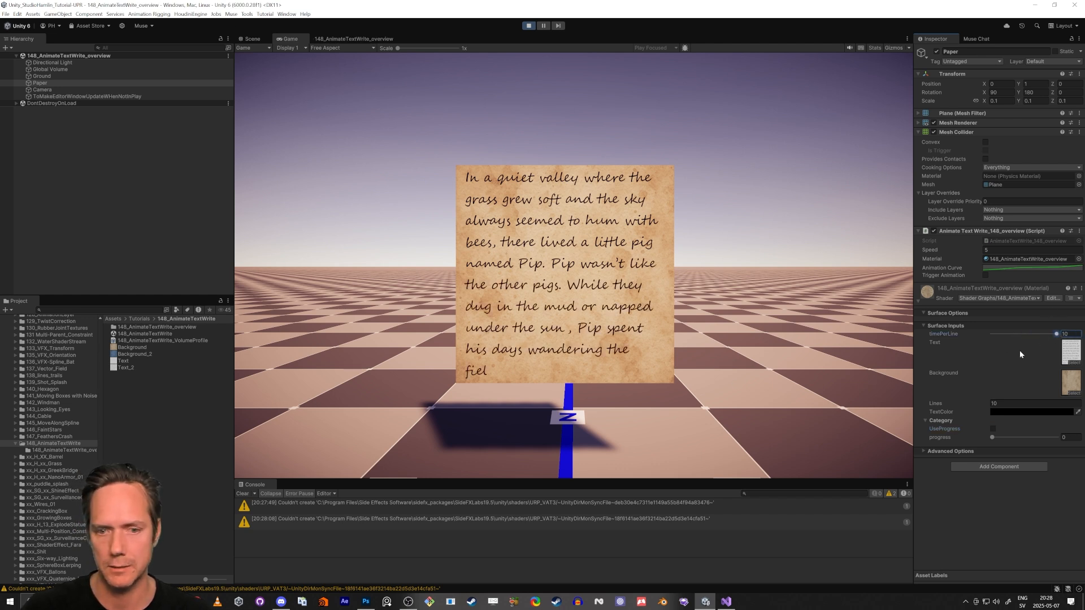
click(998, 334)
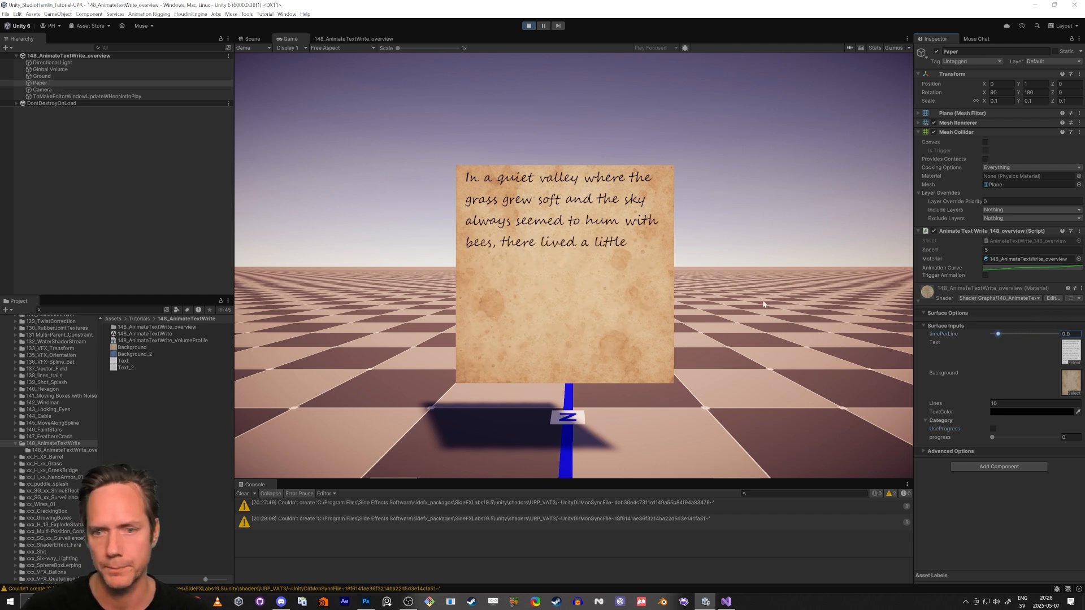
Try changing the text color in the color picker, undo it and close the picker
click(1027, 412)
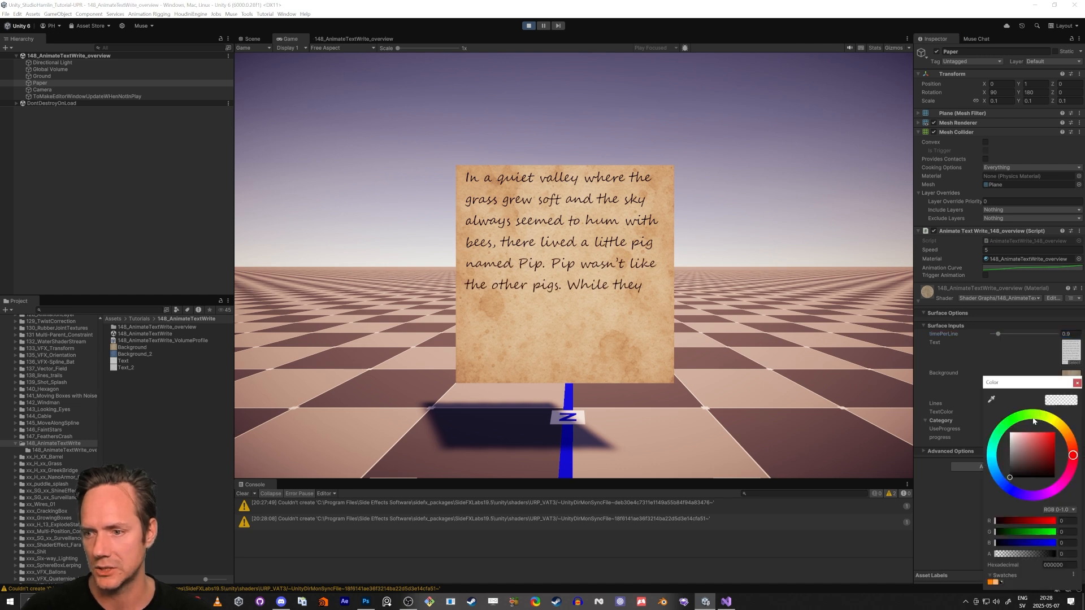
click(1016, 421)
drag(1041, 446, 1057, 434)
key(ctrl+z)
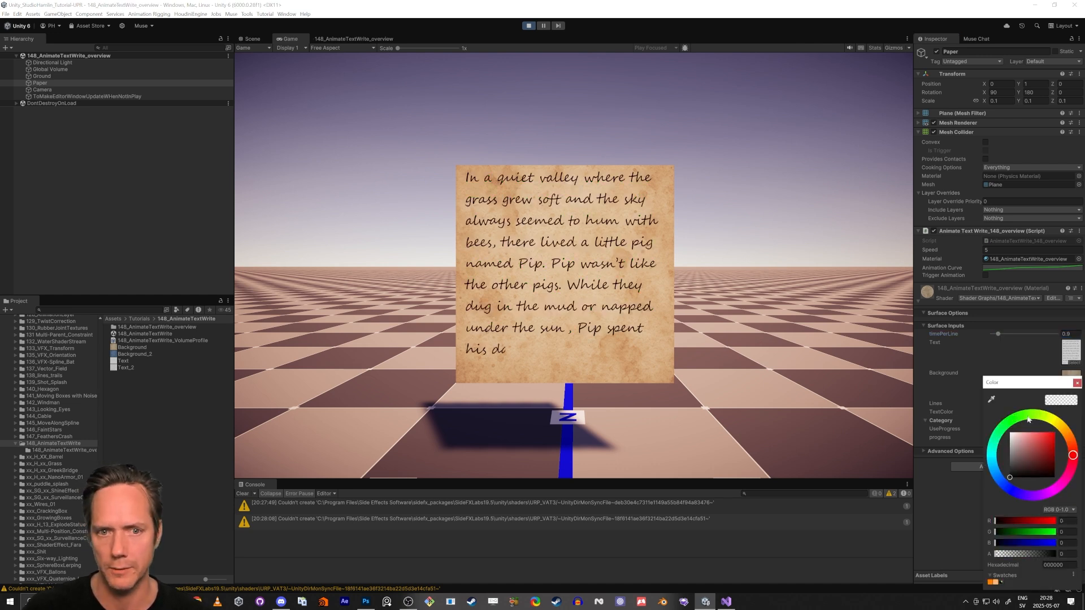
click(1078, 383)
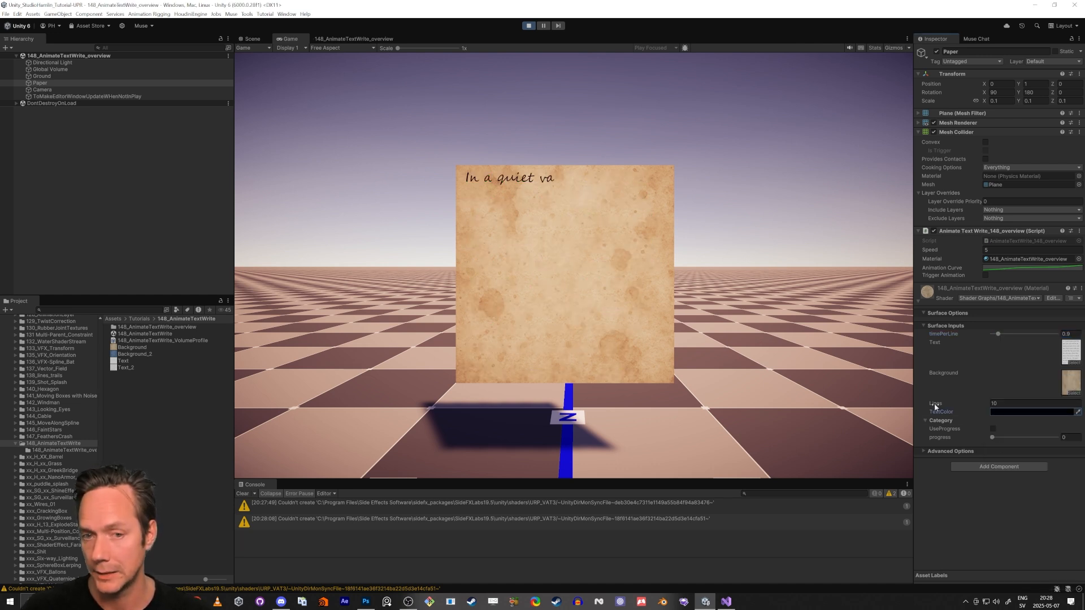
Change the material's Lines value to 2 and then back to 10
double_click(994, 401)
text(2)
key(Return)
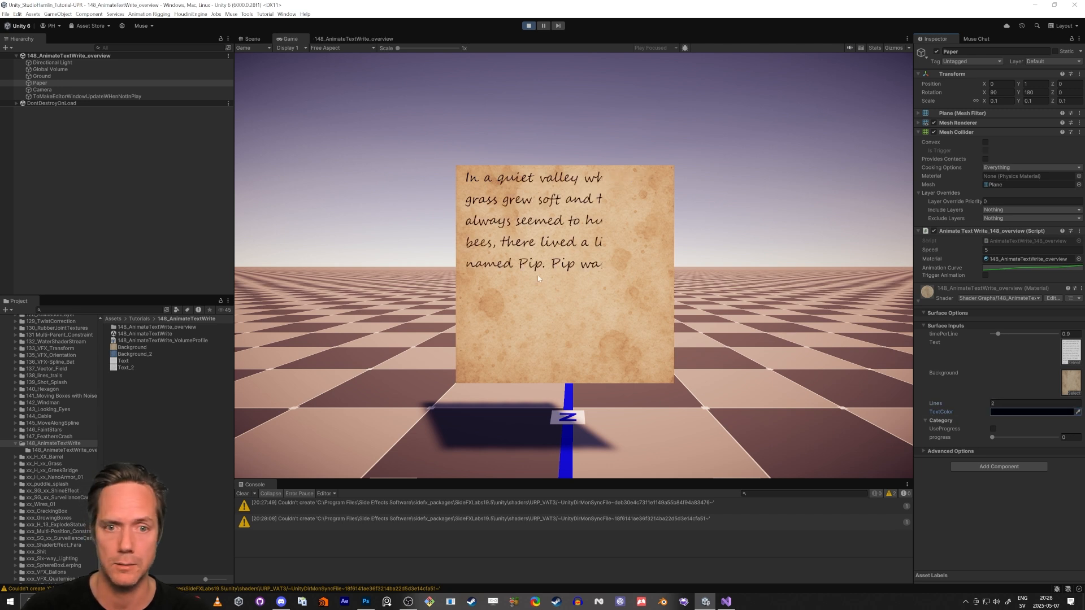
click(1009, 403)
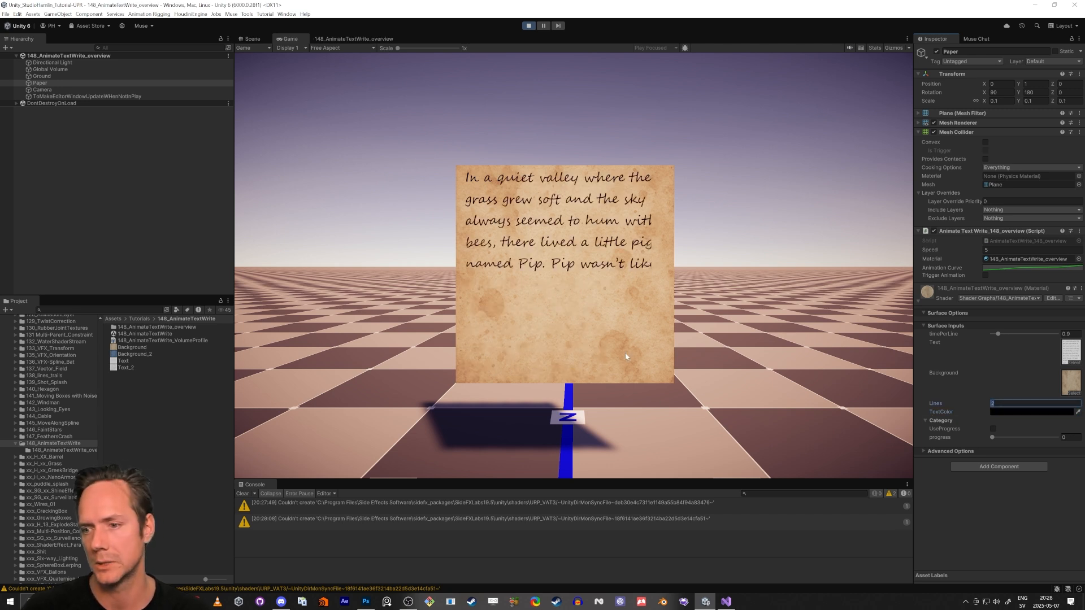
text(10)
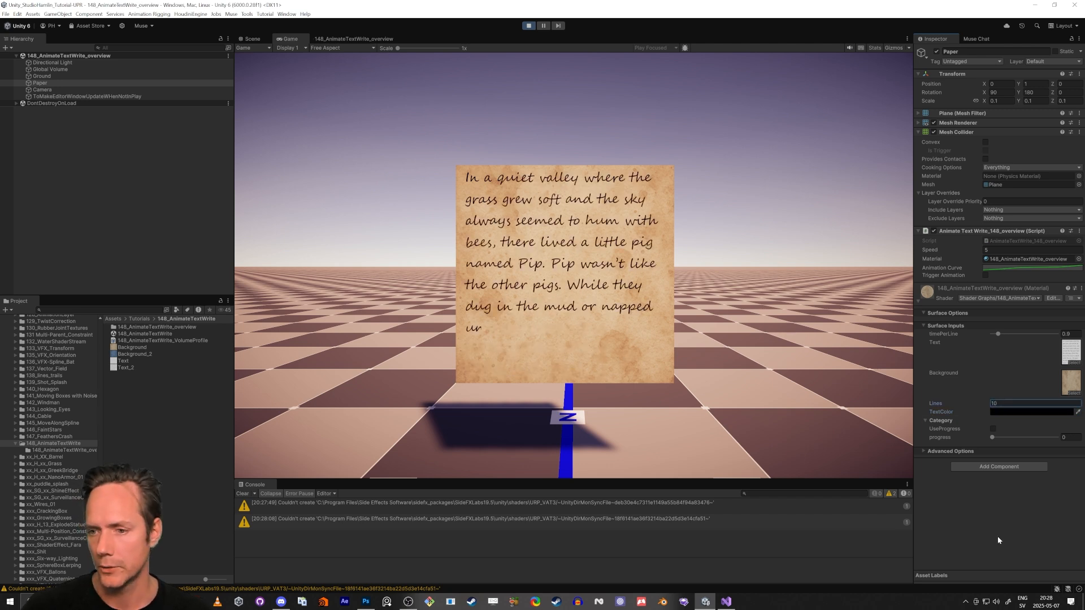
key(Return)
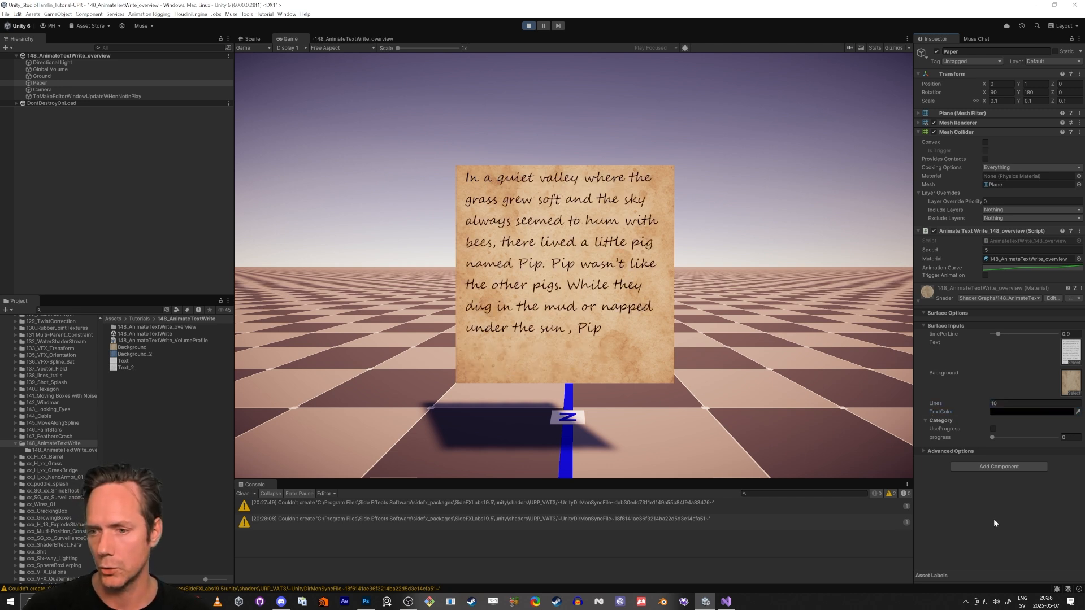
Enable UseProgress on the material and trigger the animation from the script component
click(992, 429)
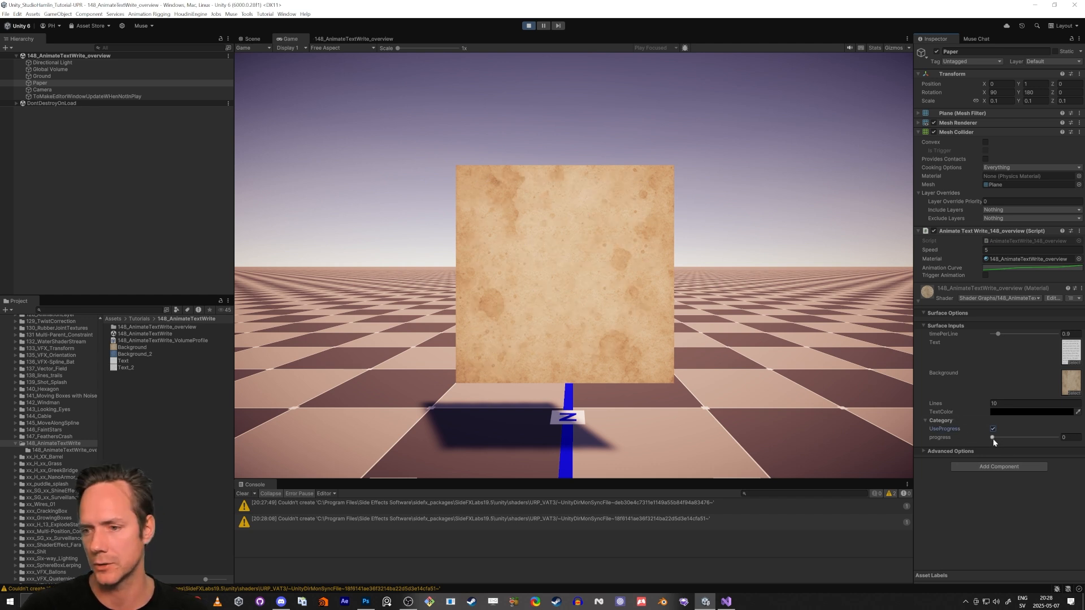
drag(995, 439, 807, 419)
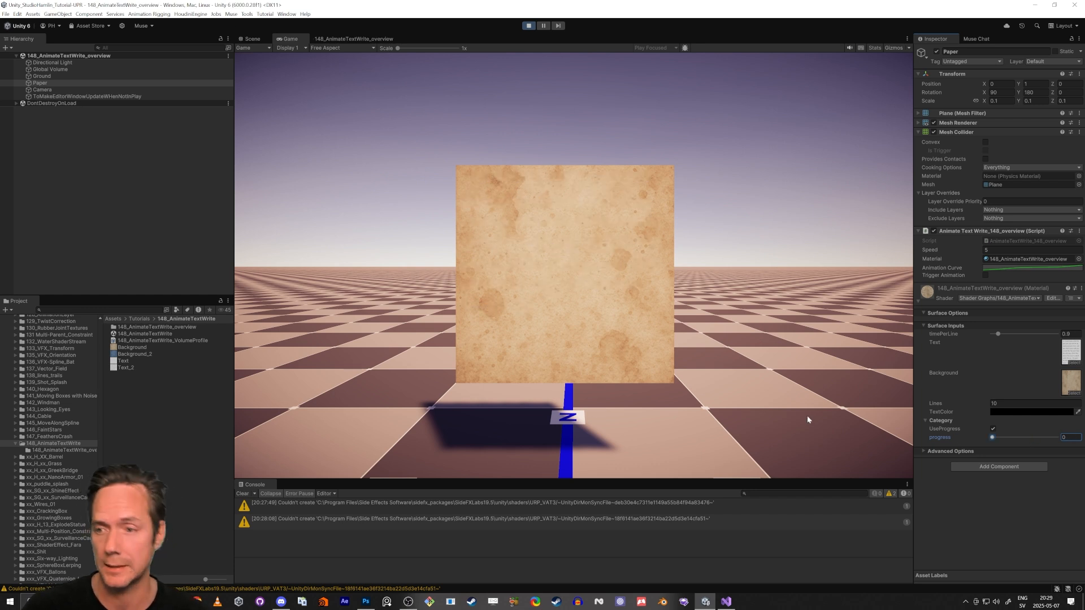
click(986, 275)
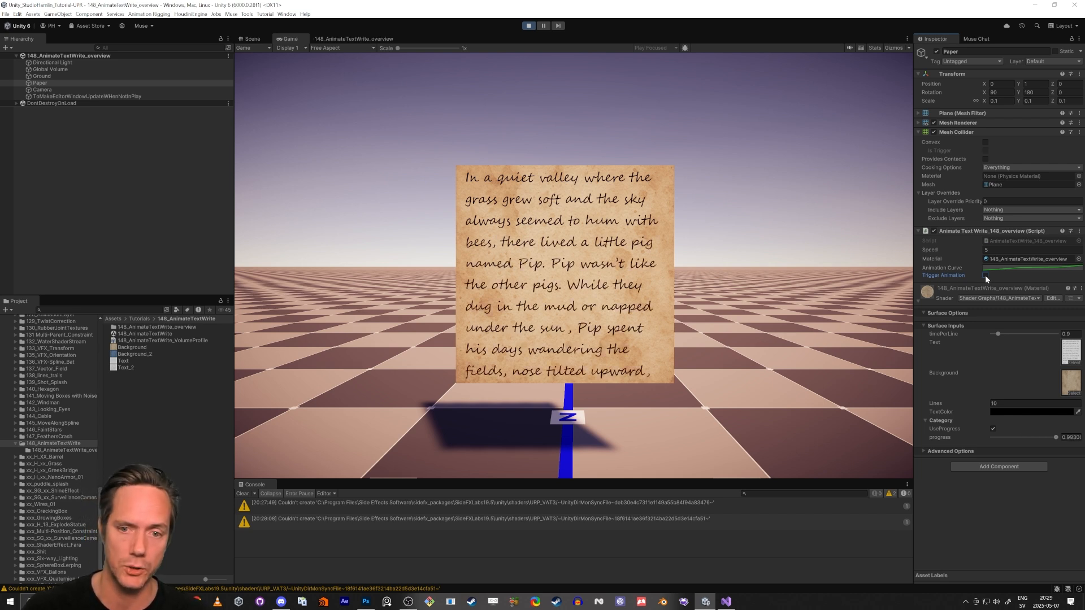
Reset the progress slider to 0 and trigger the animation again
drag(1017, 438, 993, 437)
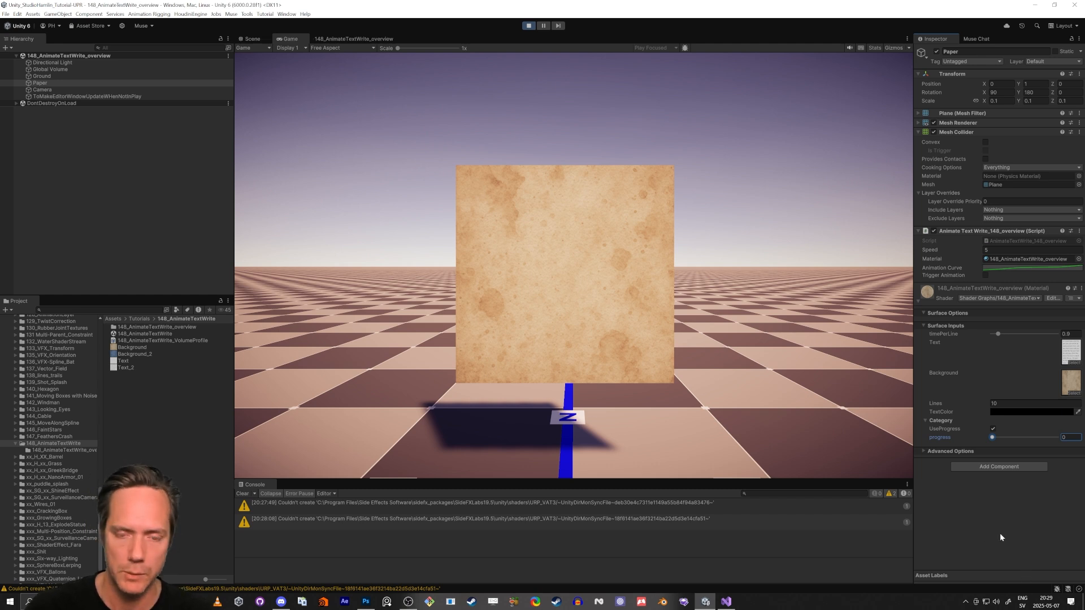
click(986, 276)
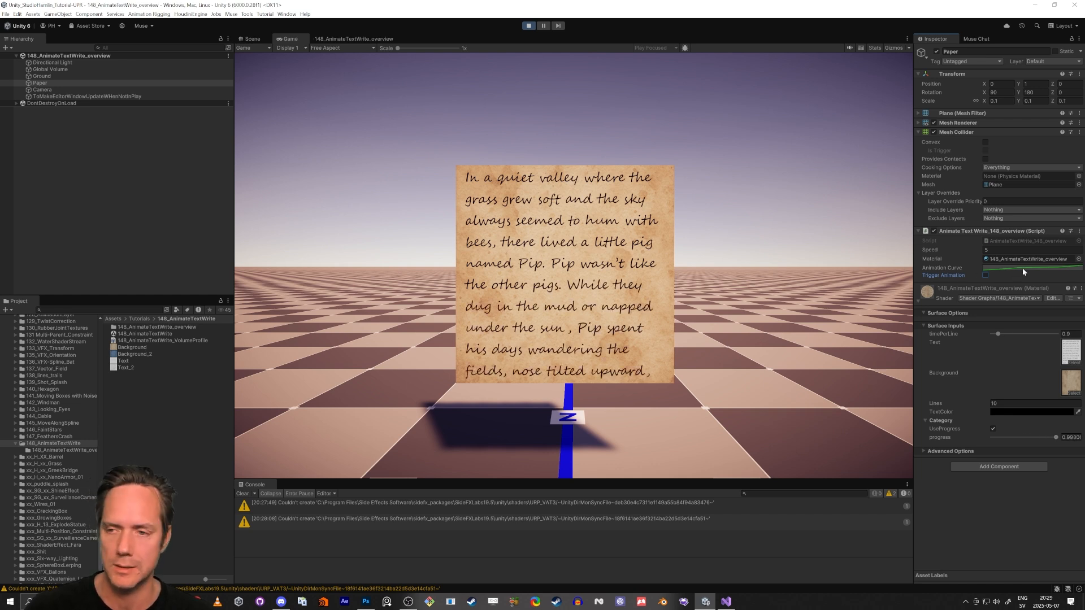
Open the script's Animation Curve and shift the middle key slightly left, then close the curve editor
click(1001, 269)
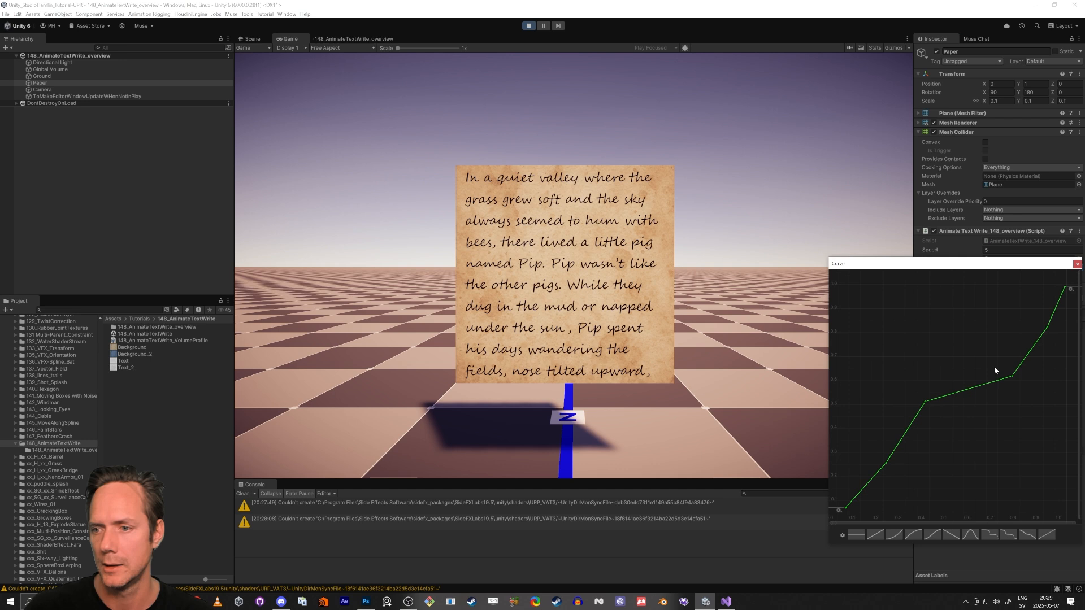
click(925, 402)
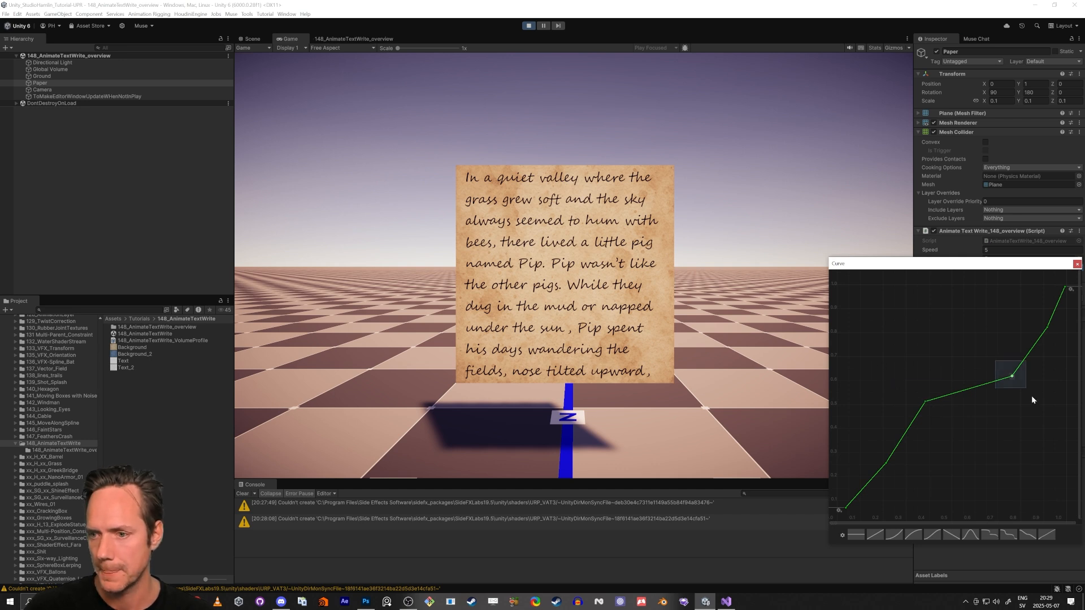
mouse_move(1012, 377)
mouse_down()
mouse_move(978, 365)
mouse_move(1013, 378)
mouse_move(969, 376)
mouse_move(1016, 381)
mouse_move(1000, 377)
mouse_up()
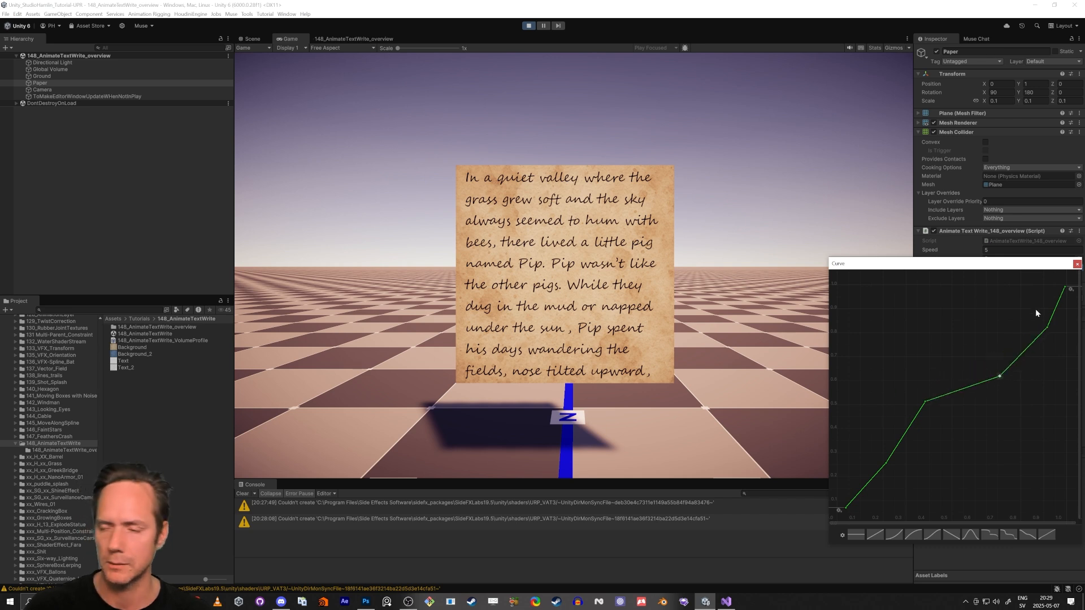
click(1077, 264)
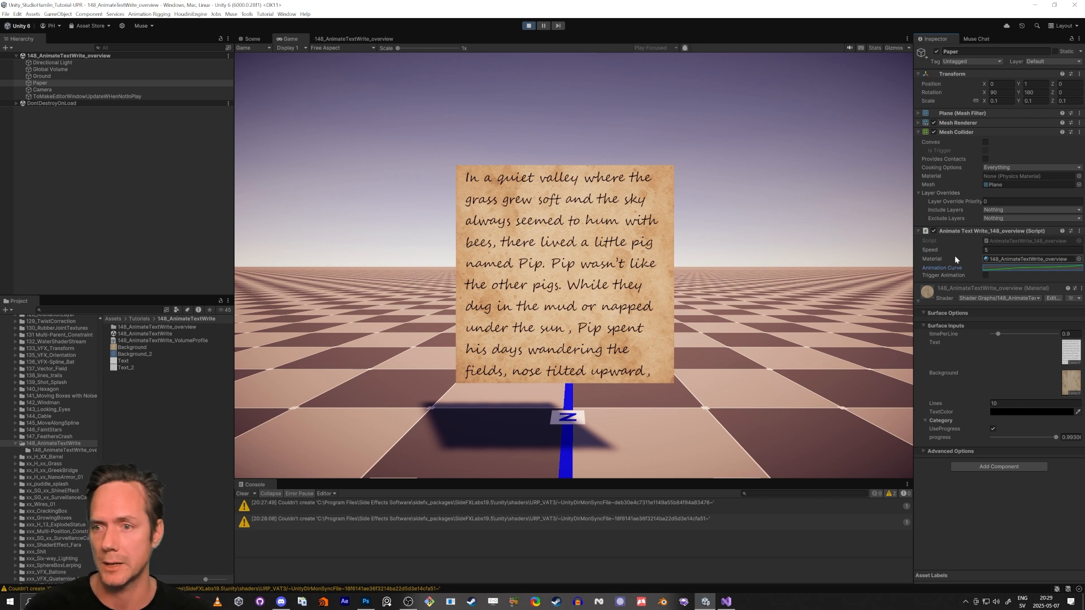
Trigger the animation once more and exit Play mode
click(985, 275)
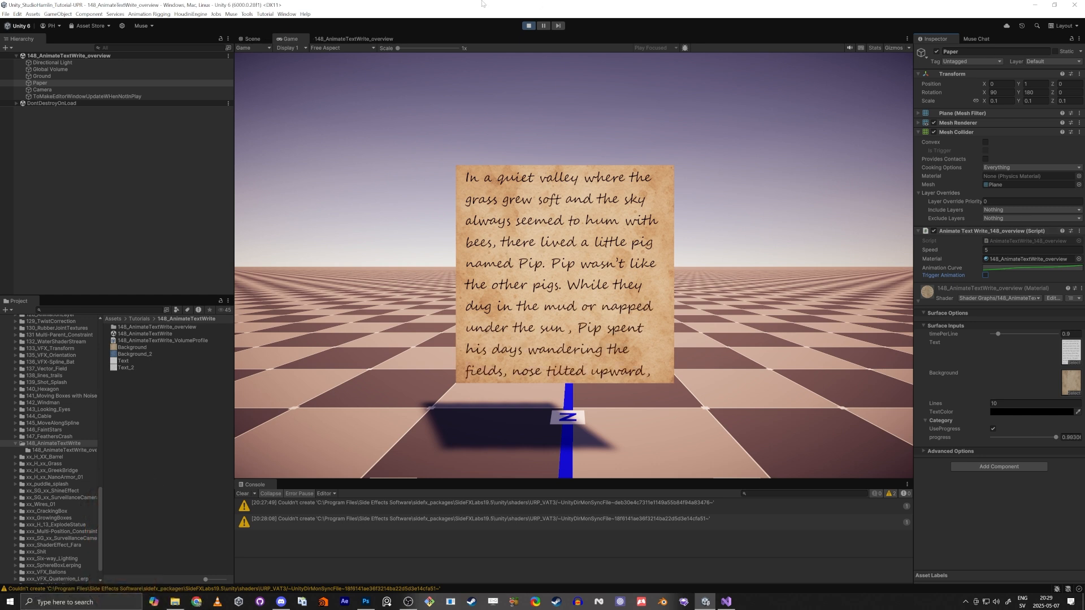
click(528, 26)
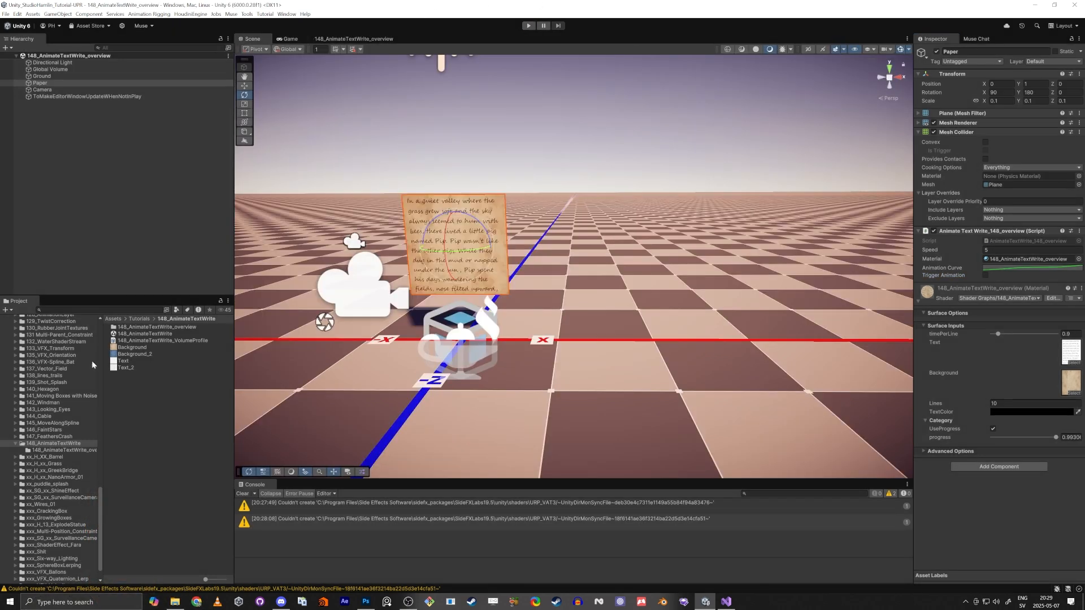
Inspect the Text texture image and examine the paper closely in the Scene view
click(124, 362)
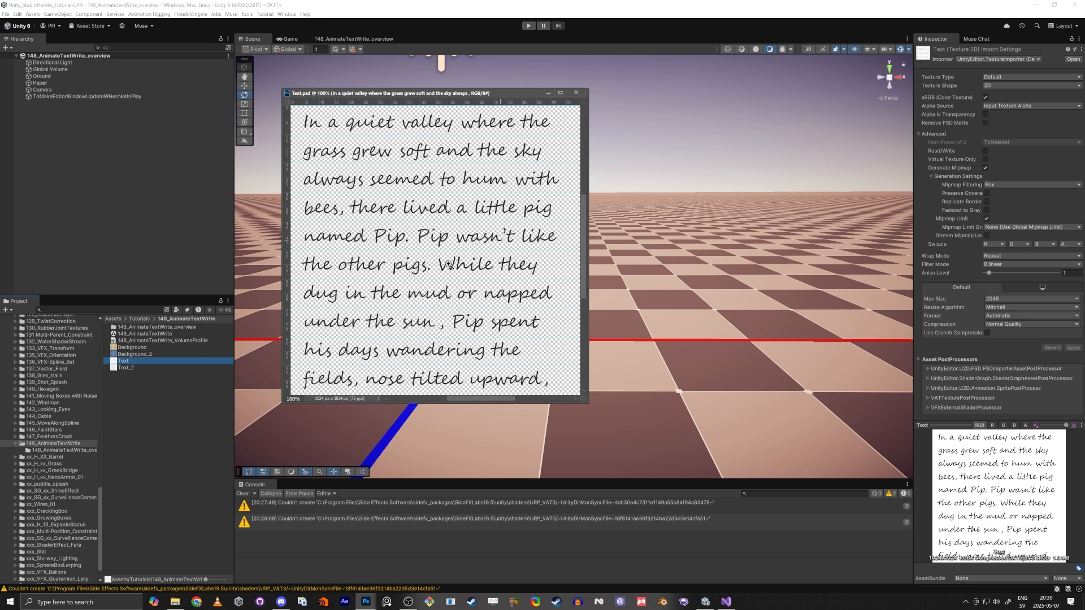
click(577, 93)
key(a)
right_drag(570, 226, 634, 229)
key(w)
key(s)
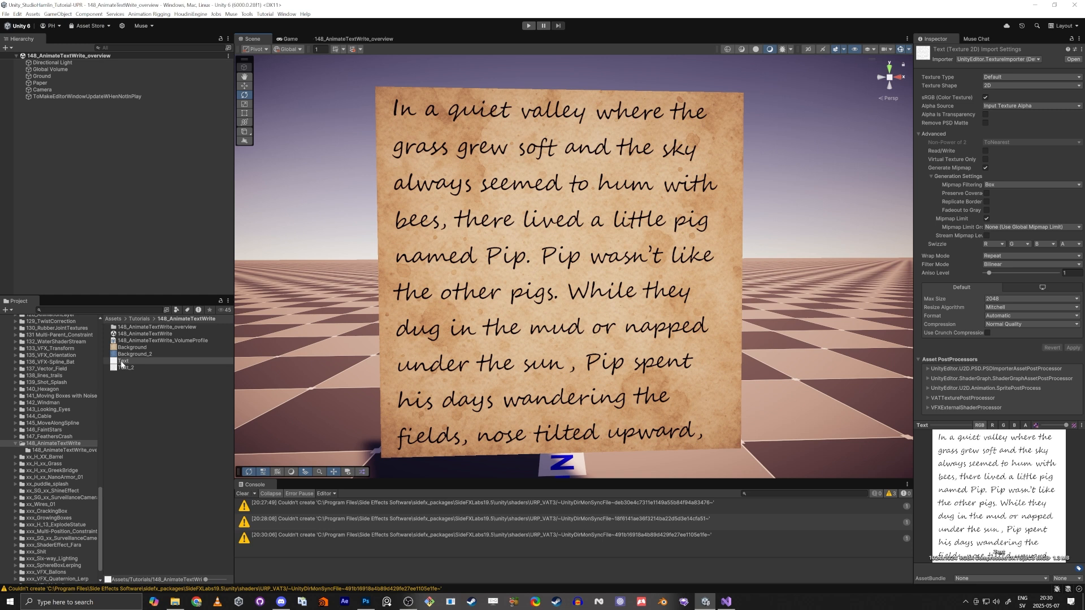
right_drag(518, 355, 504, 351)
key(d)
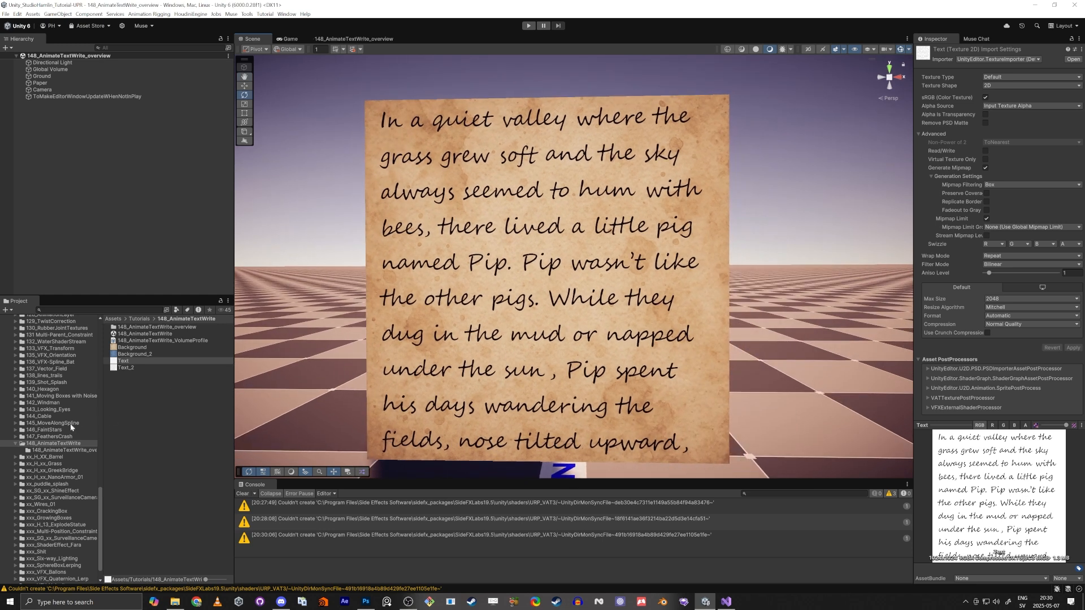
Open the 148_AnimateTextWrite scene and add a new 3D plane named Letter
double_click(146, 335)
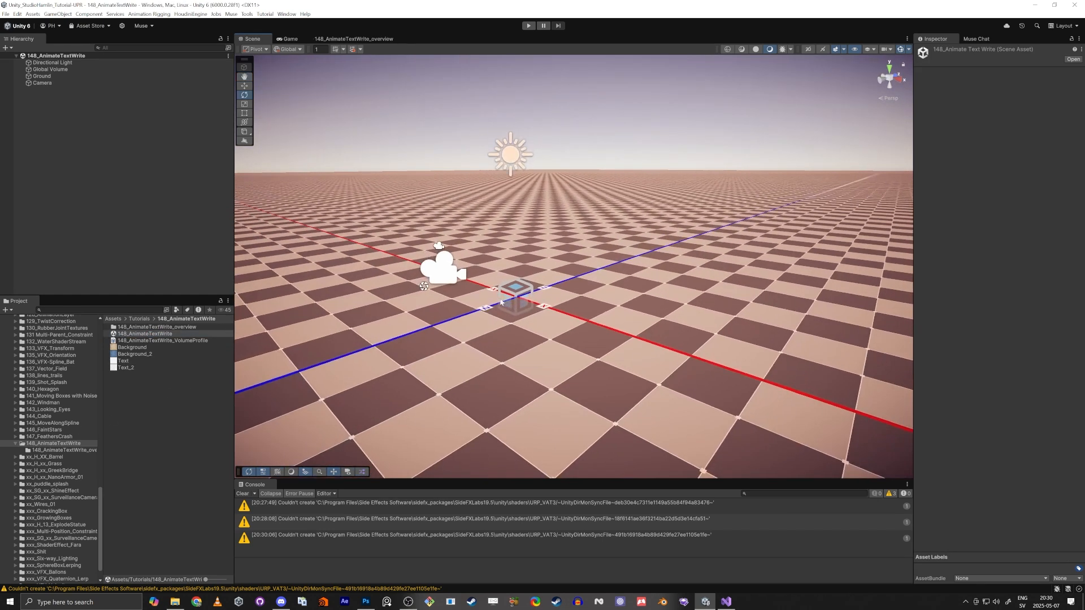
right_click(74, 114)
mouse_move(179, 256)
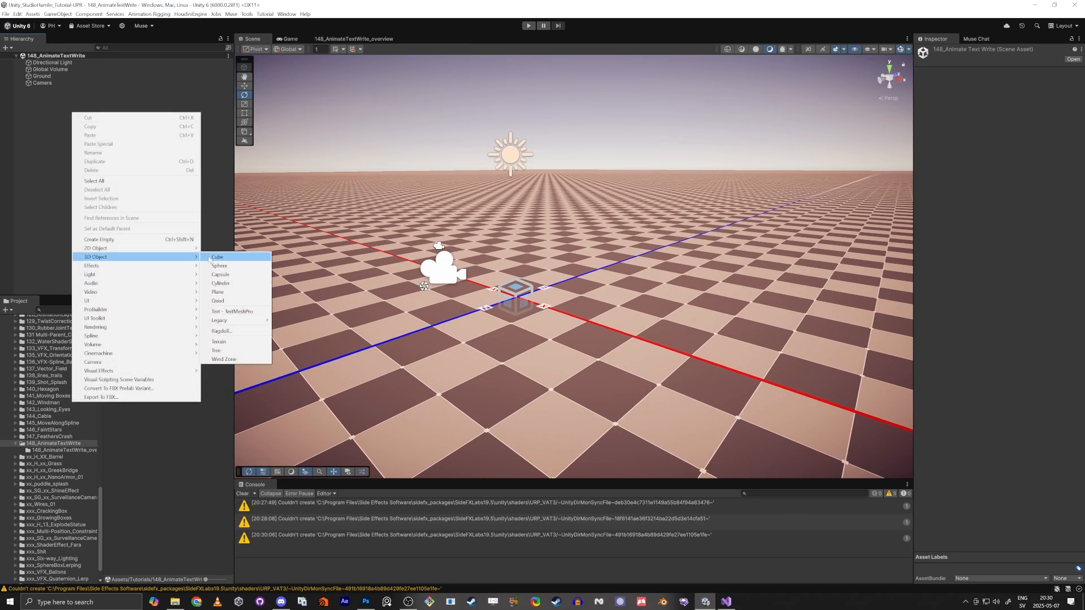
click(218, 291)
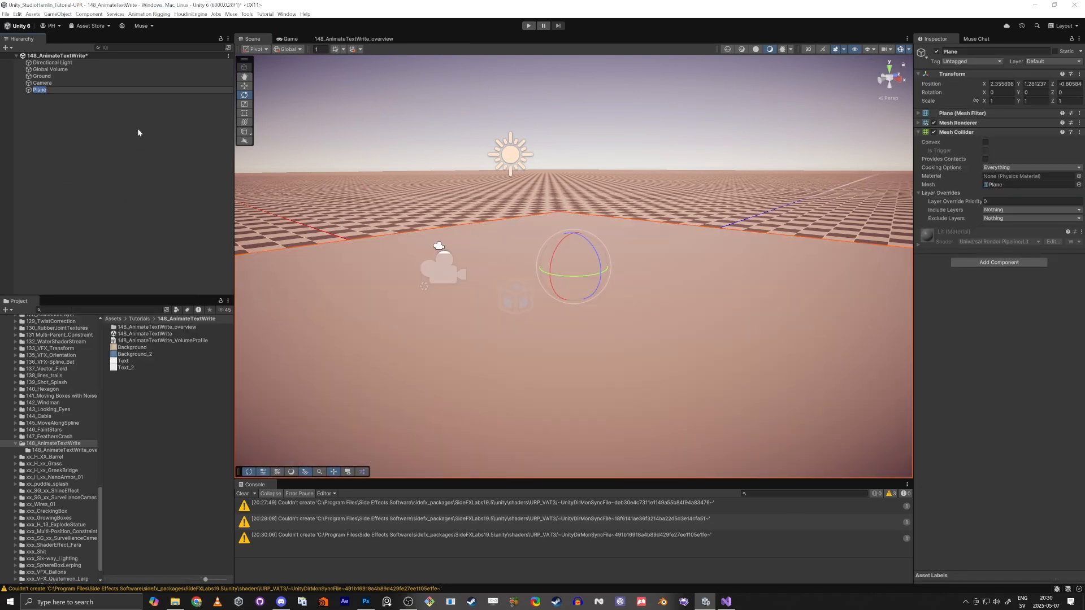
text(Letter)
key(Return)
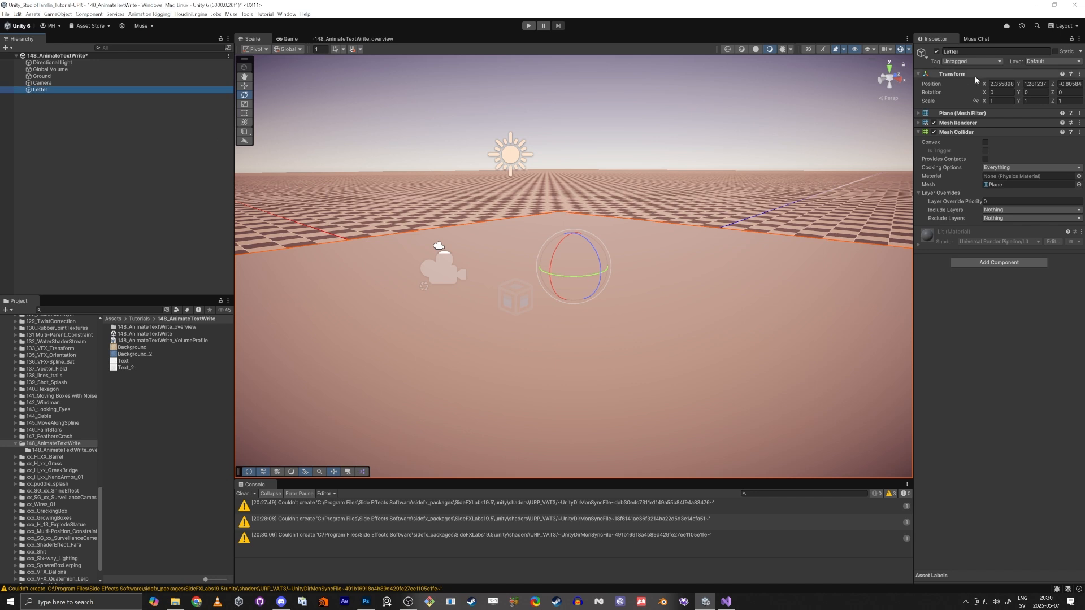
Set Letter's position to 0, 1, 0 and its rotation to 90, 0, 180
click(1001, 84)
text(0)
key(Tab)
text(1)
key(Tab)
text(0)
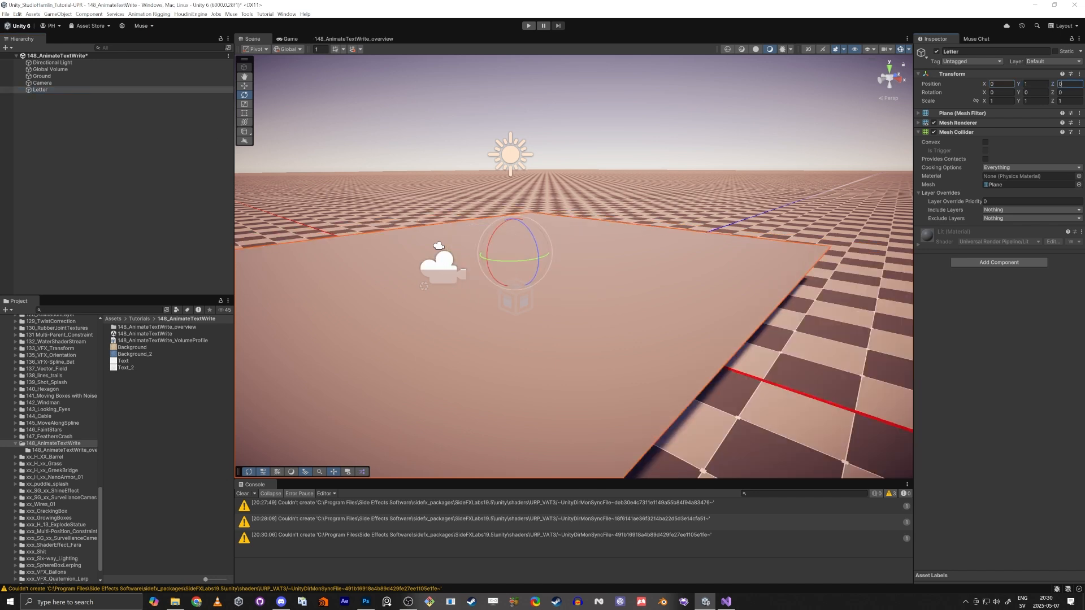
key(Tab)
text(90)
key(Tab)
key(Tab)
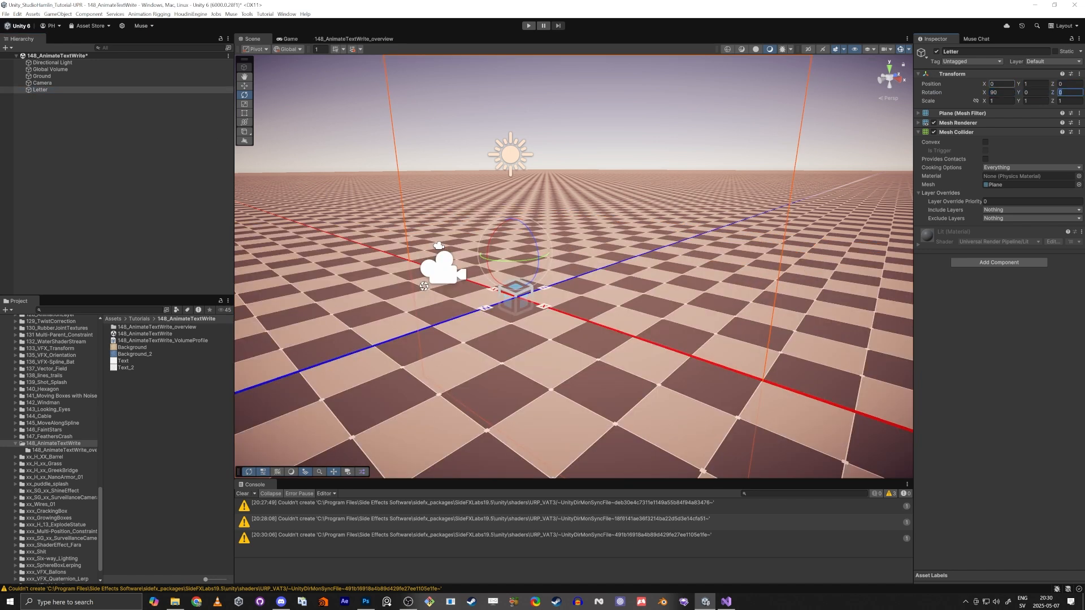
text(180)
key(Tab)
Switch to the Game view and scale Letter uniformly to 0.1
right_drag(576, 181, 622, 240)
key(w)
key(s)
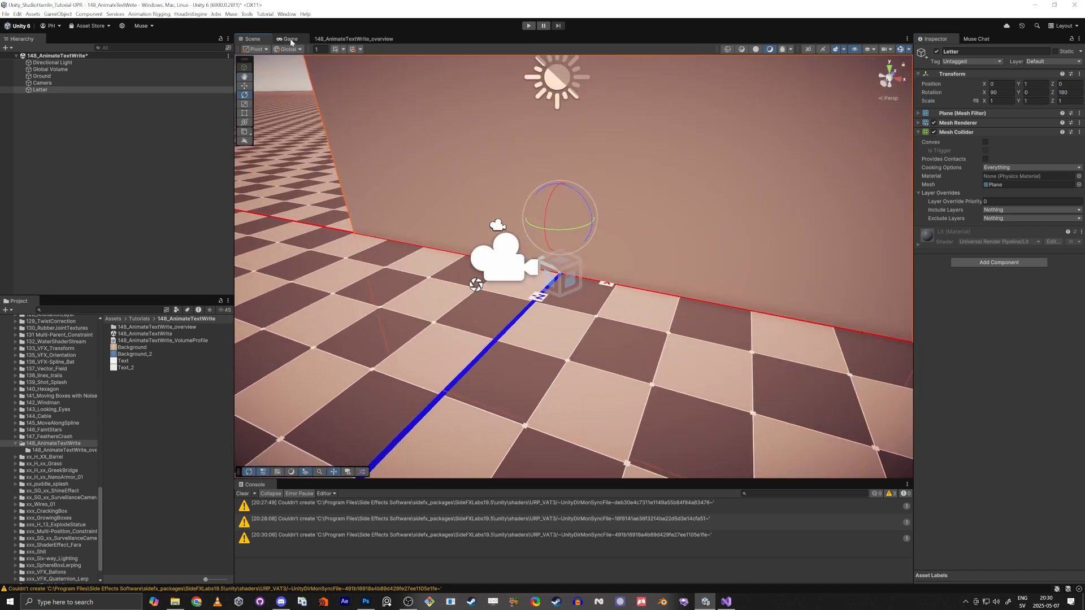
click(290, 39)
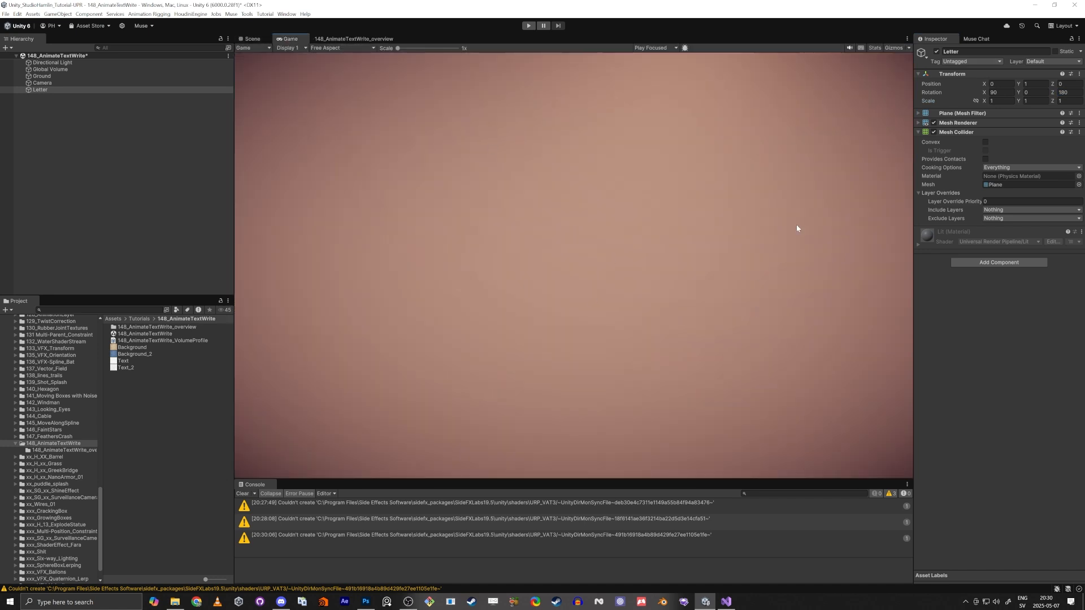
click(1001, 100)
text(0.1)
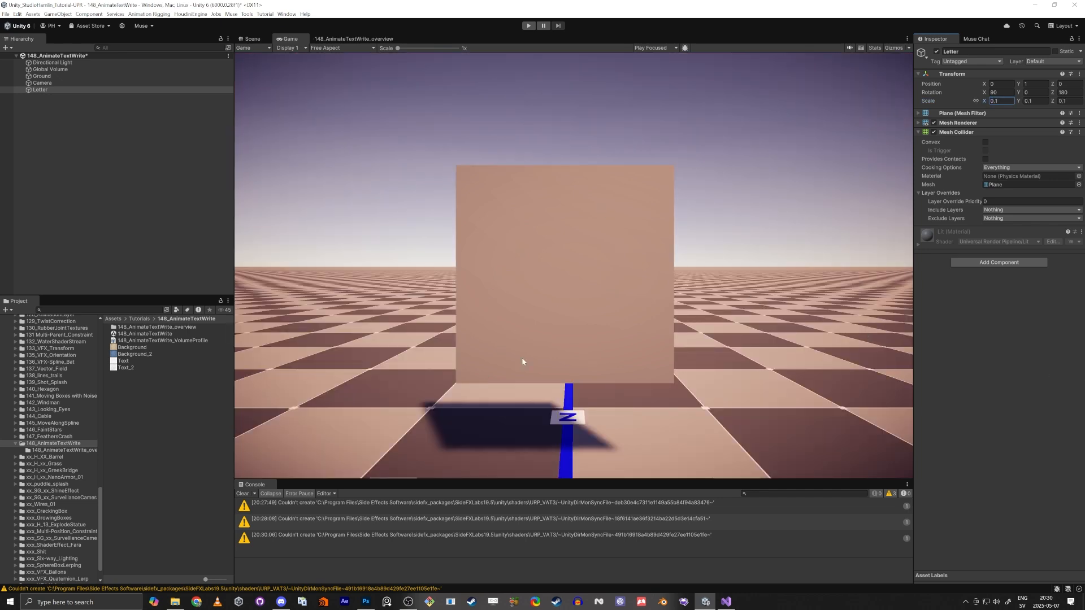
click(157, 422)
click(135, 334)
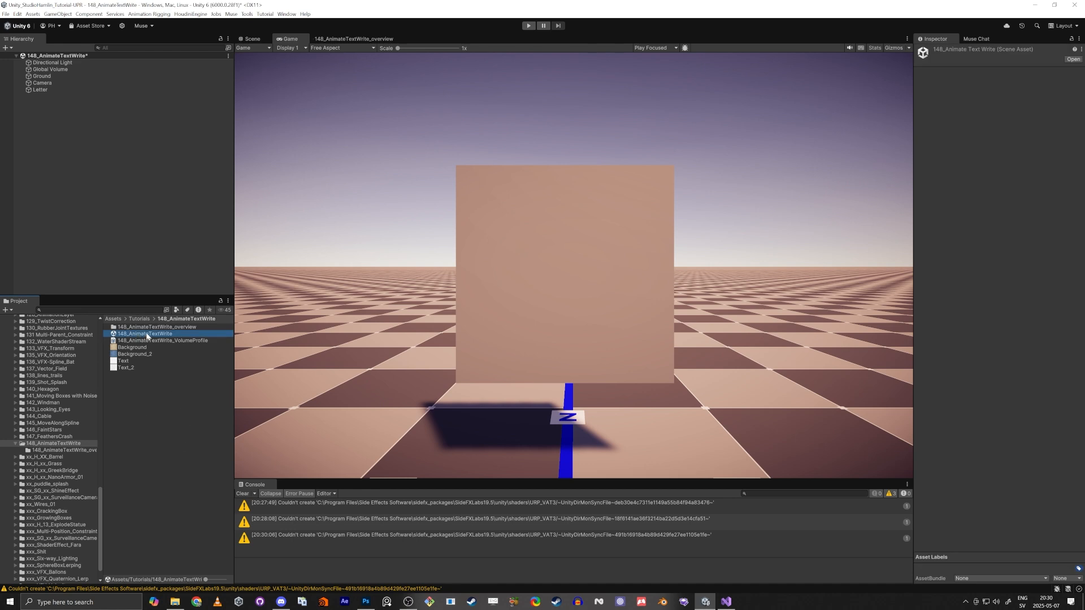
Create a URP Lit Shader Graph in the tutorial folder named 148_AnimateTextWrite
key(F2)
key(ctrl+c)
right_click(156, 423)
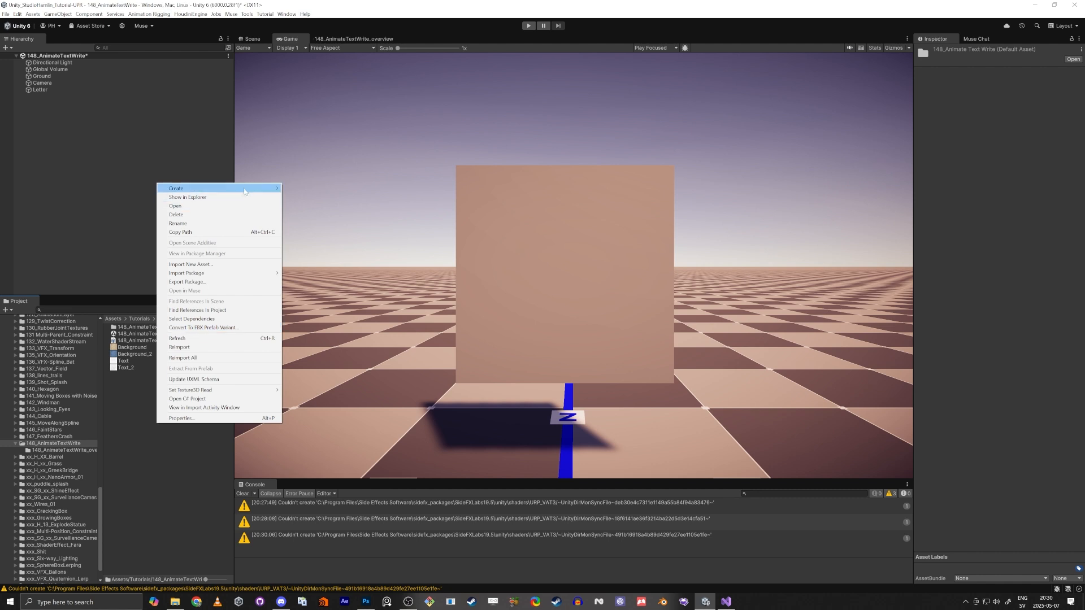
mouse_move(247, 188)
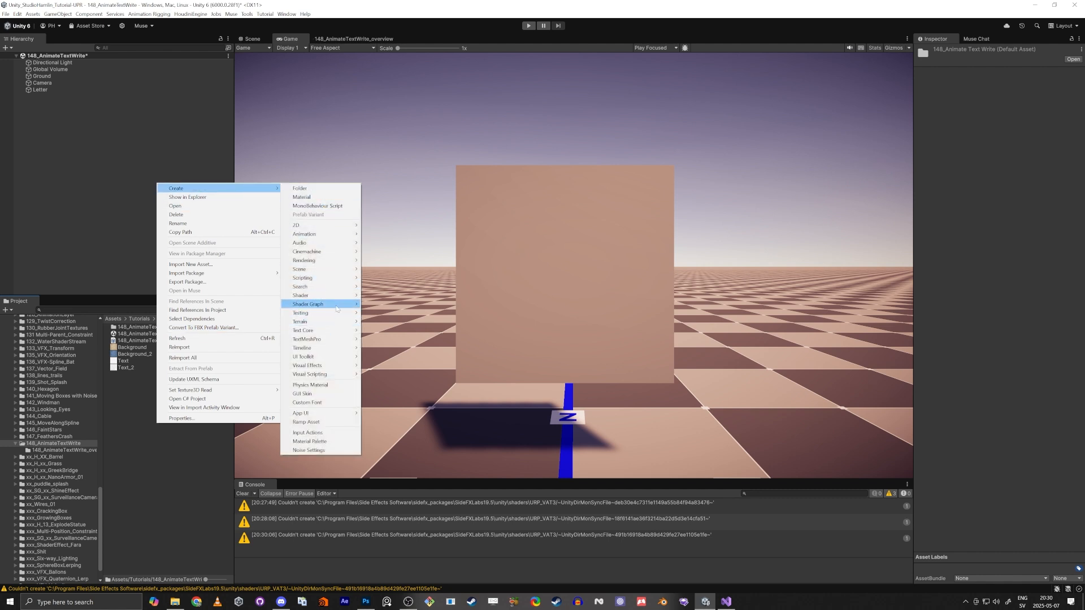
mouse_move(351, 304)
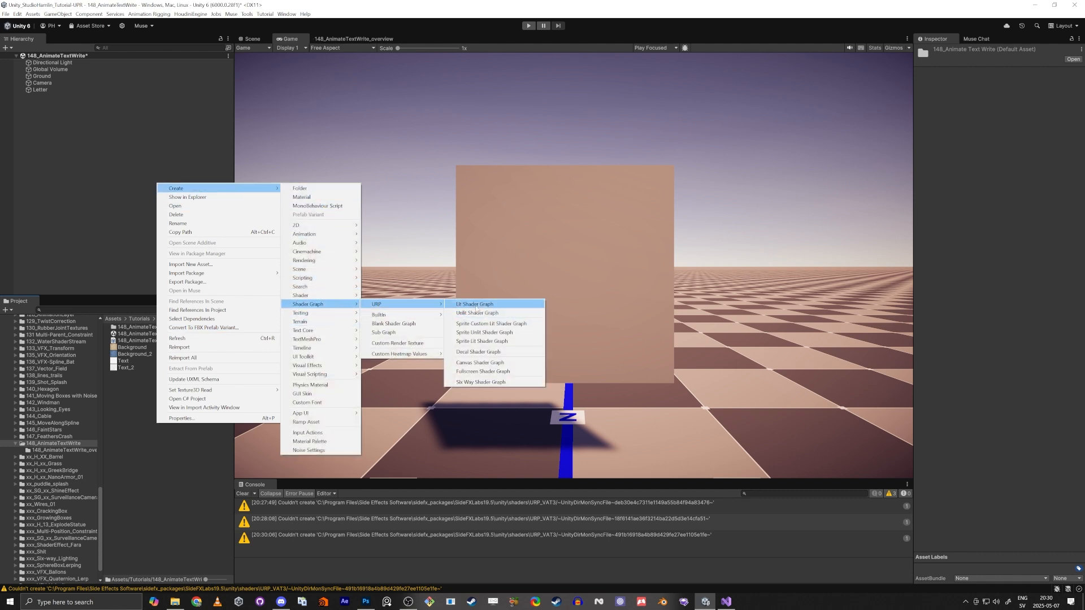
click(473, 307)
key(ctrl+v)
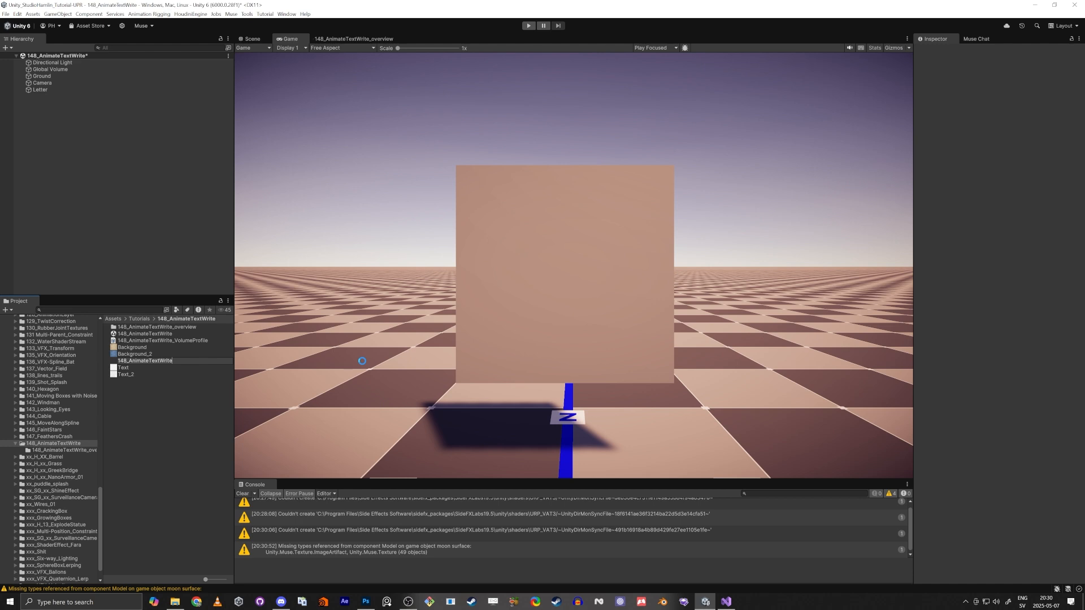
key(Return)
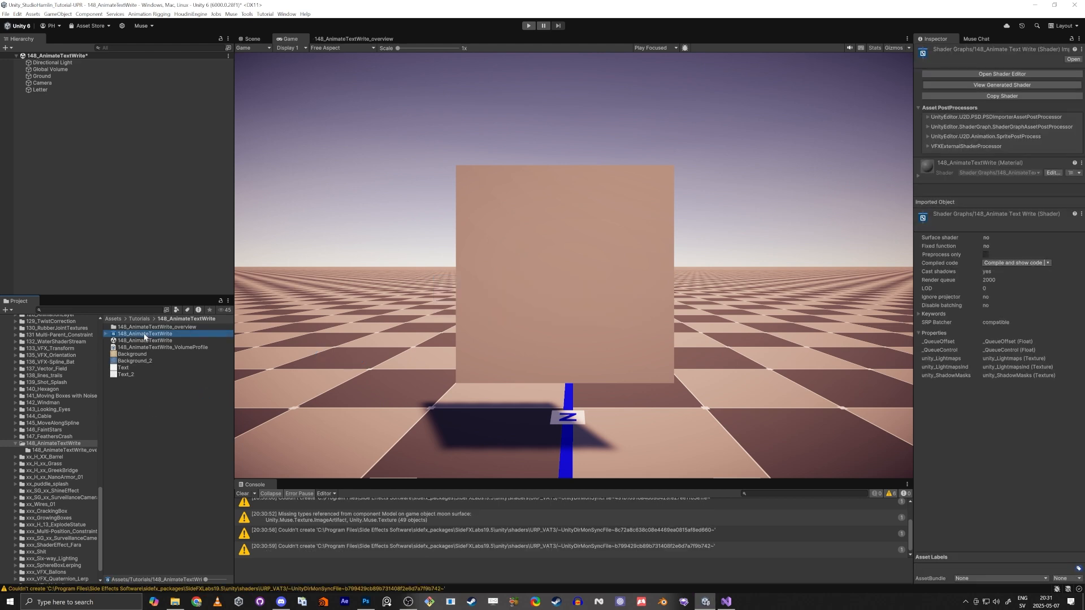
Create a material from the shader graph and rename it 148_AnimateTextWrite
right_click(144, 337)
mouse_move(248, 338)
click(289, 347)
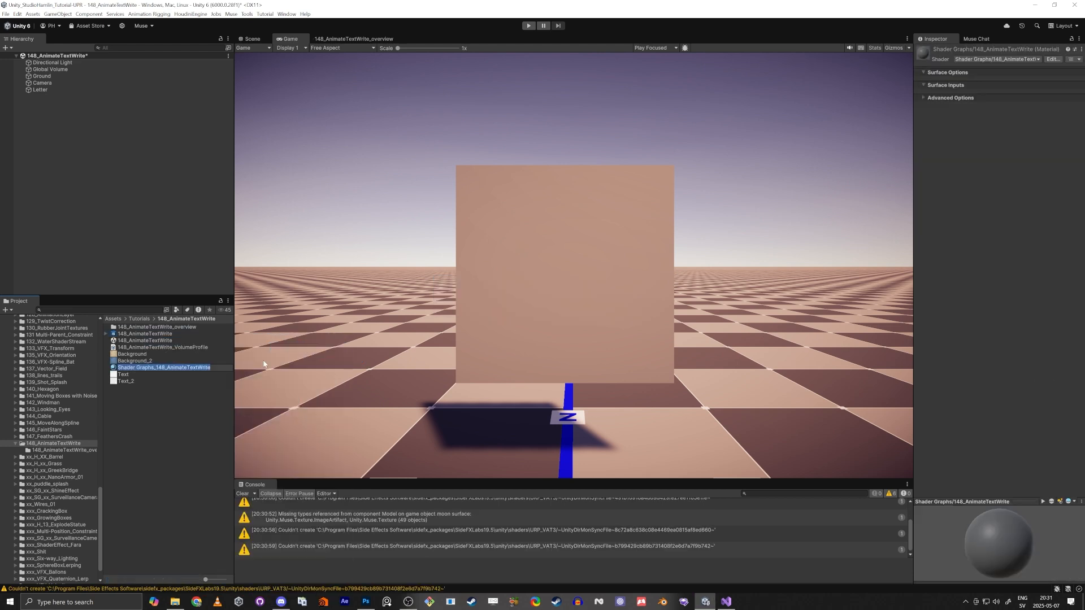
key(Home)
key(ctrl+shift+Right)
key(ctrl+shift+Right)
key(Delete)
key(Delete)
key(Return)
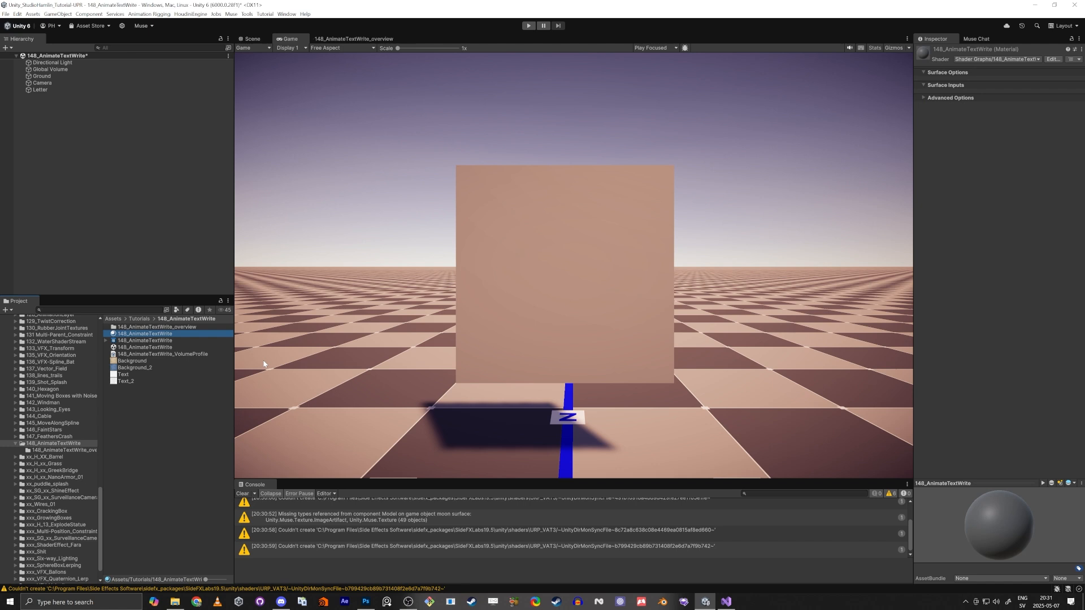
Assign the 148_AnimateTextWrite material to the Letter plane and expand its material settings
drag(151, 337, 599, 252)
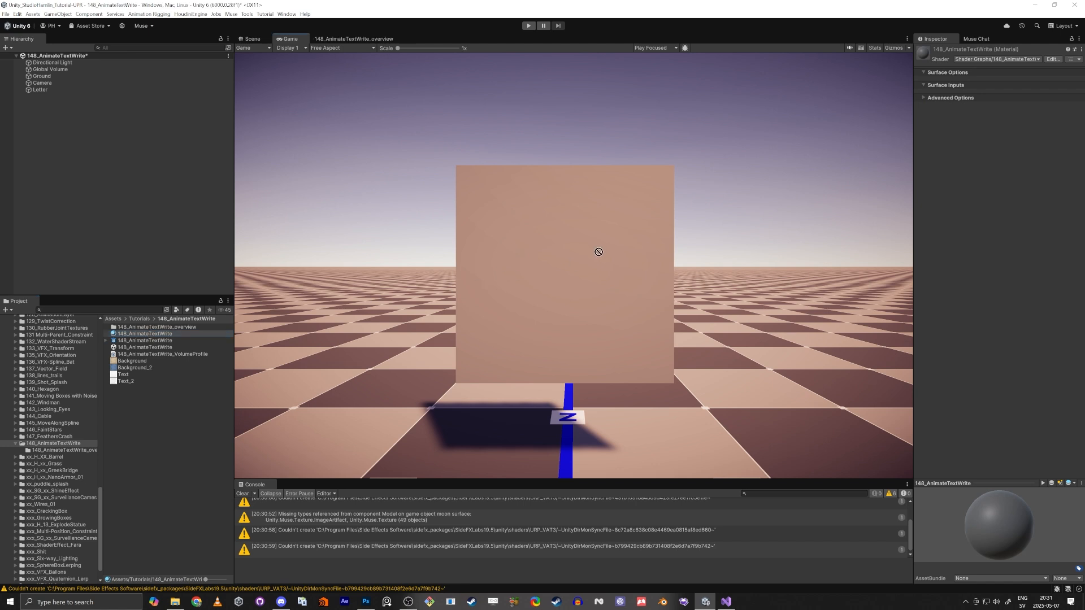
click(252, 39)
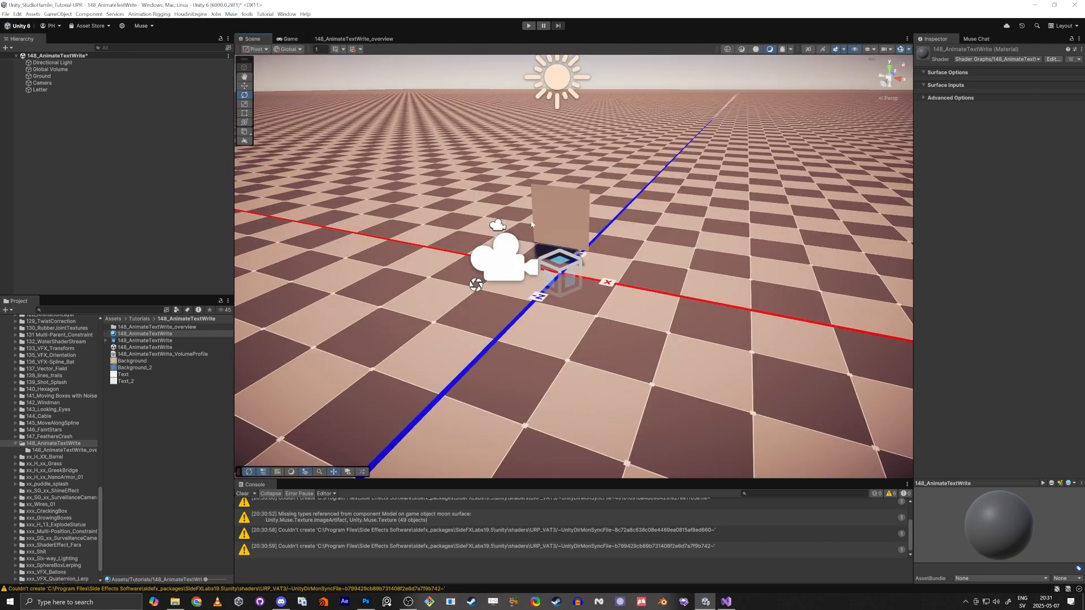
right_drag(531, 225, 531, 193)
scroll(530, 194, up, 8)
click(901, 50)
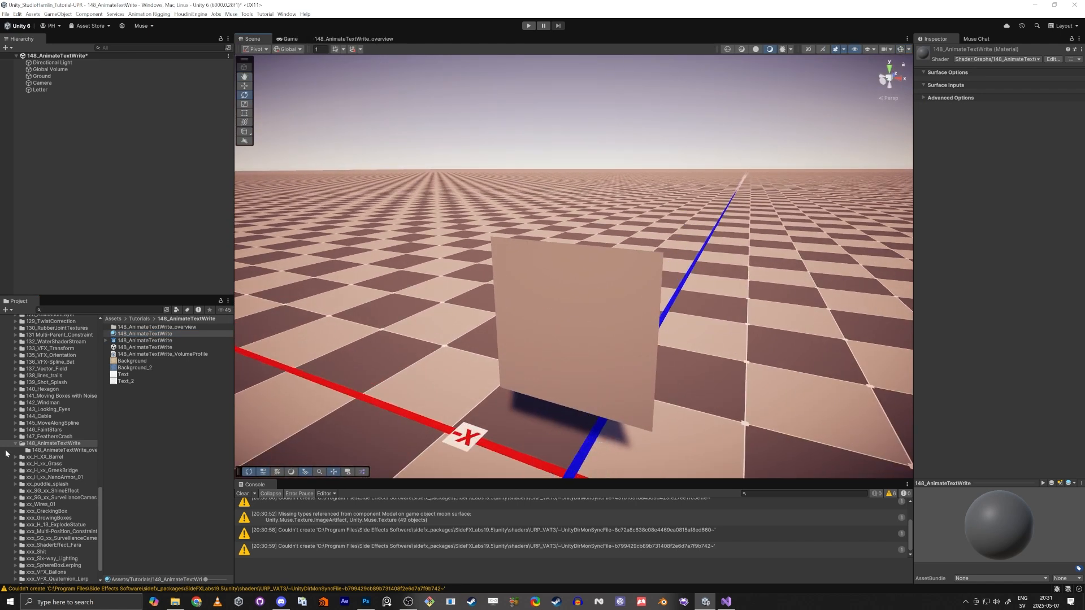
drag(140, 337, 571, 323)
click(290, 39)
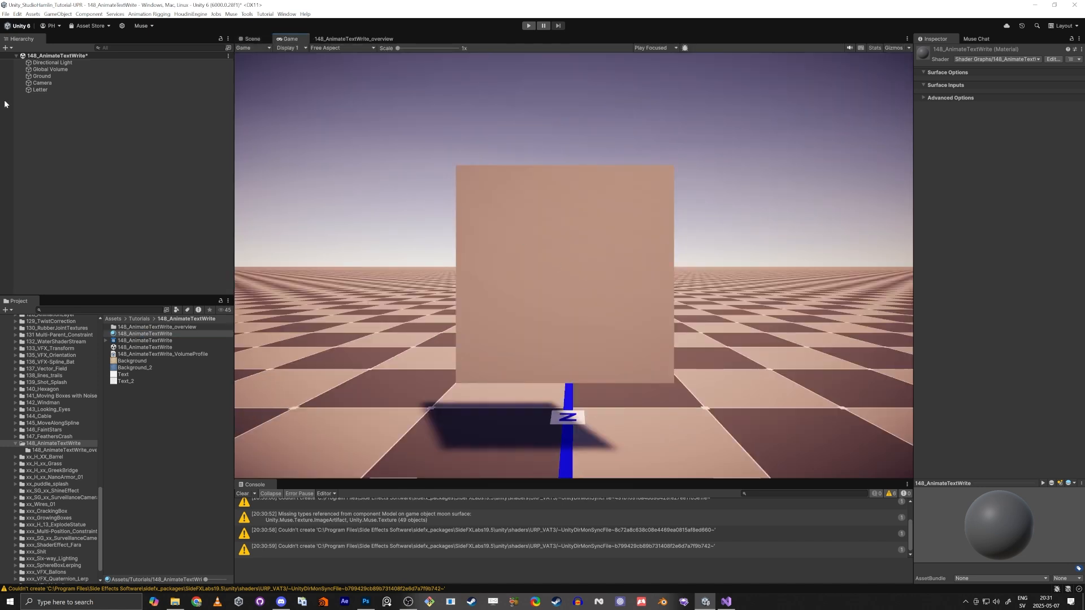
click(40, 90)
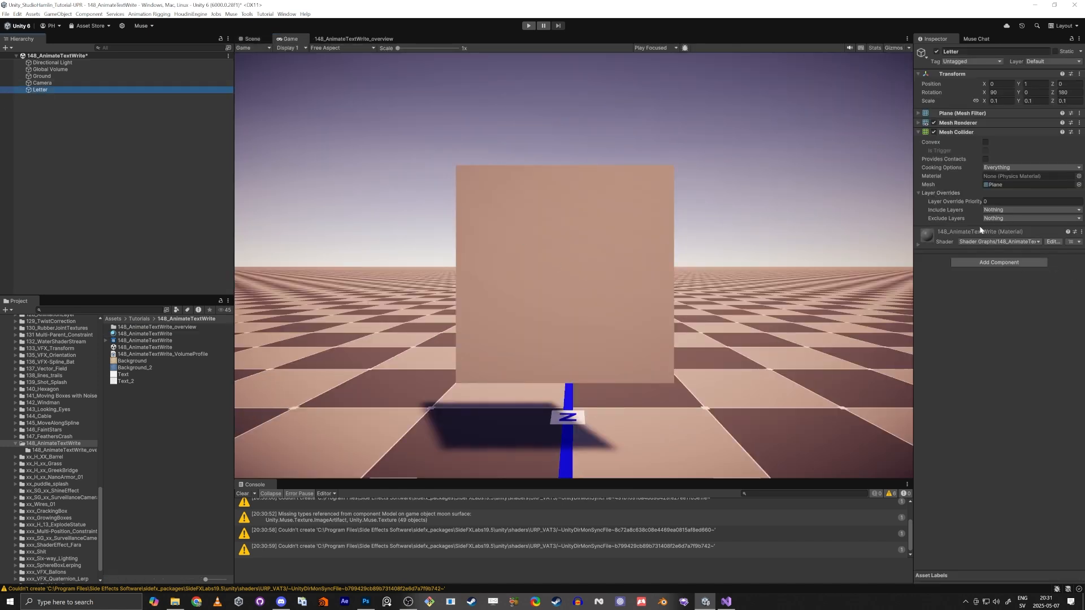
click(918, 245)
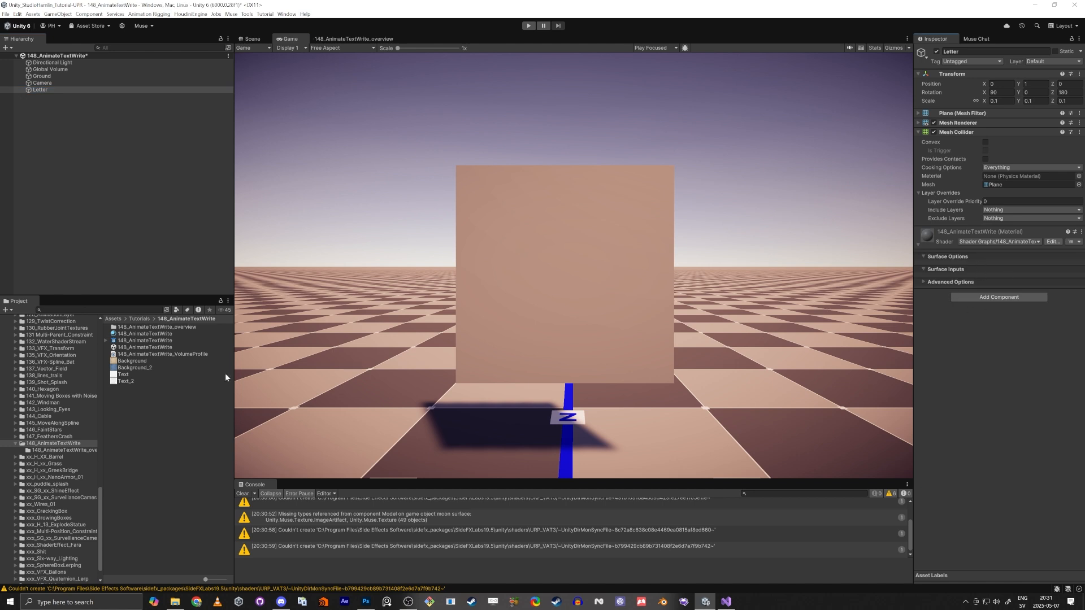
Open the shader graph in a maximized window and add a UV node
double_click(135, 342)
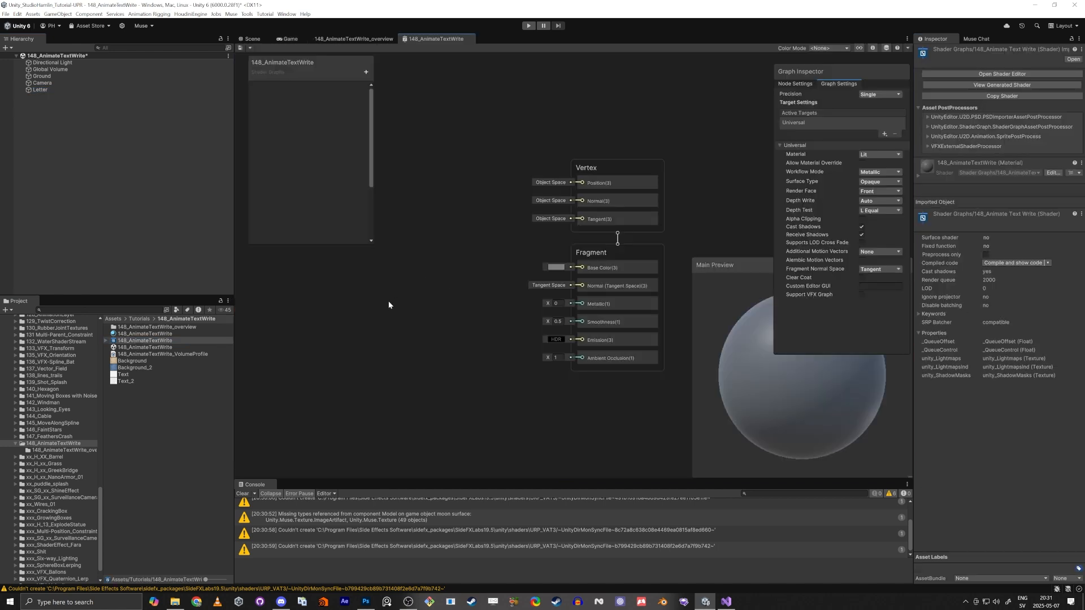
key(shift+space)
middle_drag(479, 328, 713, 357)
middle_drag(395, 428, 666, 393)
middle_drag(448, 392, 405, 431)
key(space)
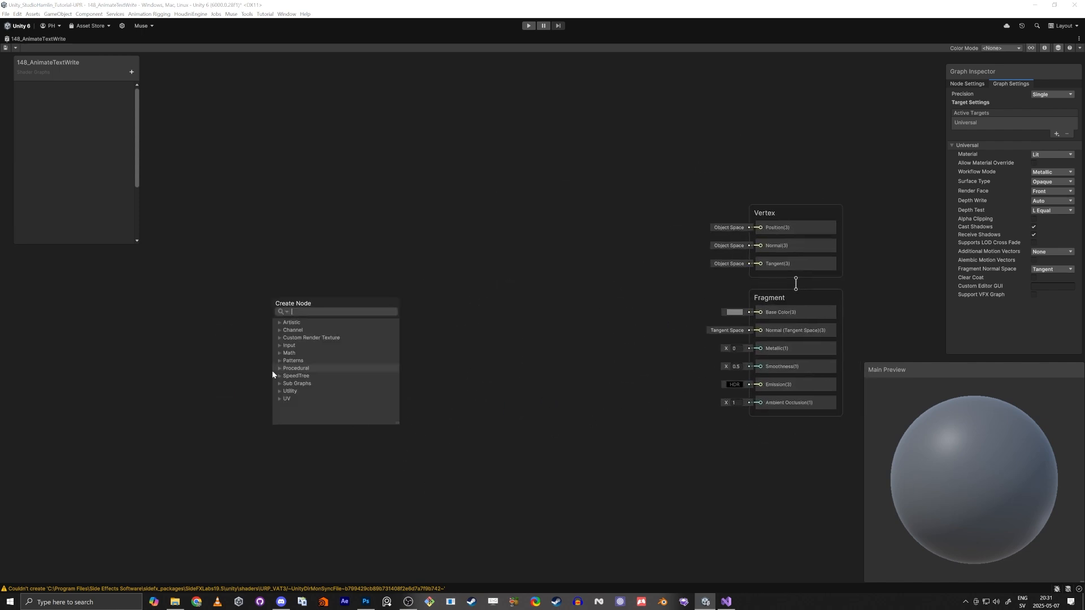
text(uv)
key(Return)
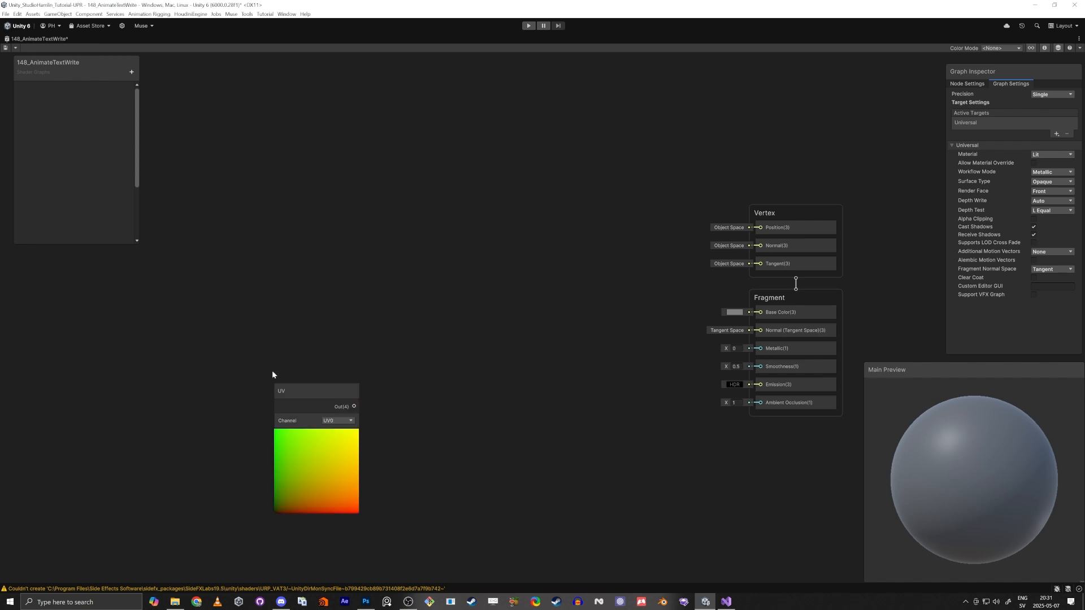
Add a Split node connected to the UV node's output
drag(307, 386, 281, 267)
text(spl)
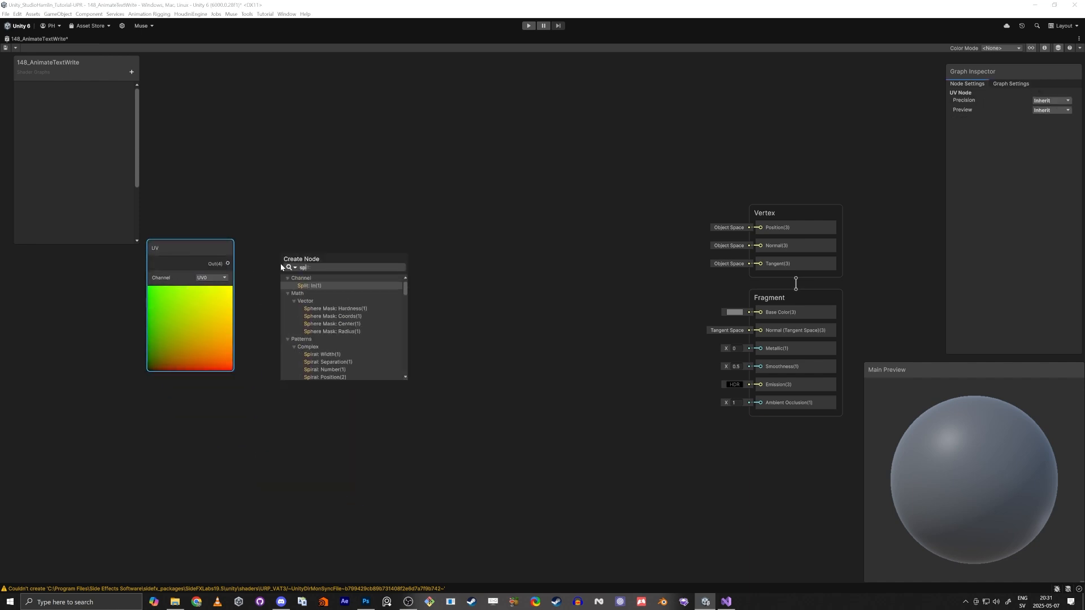
key(Return)
scroll(93, 297, up, 5)
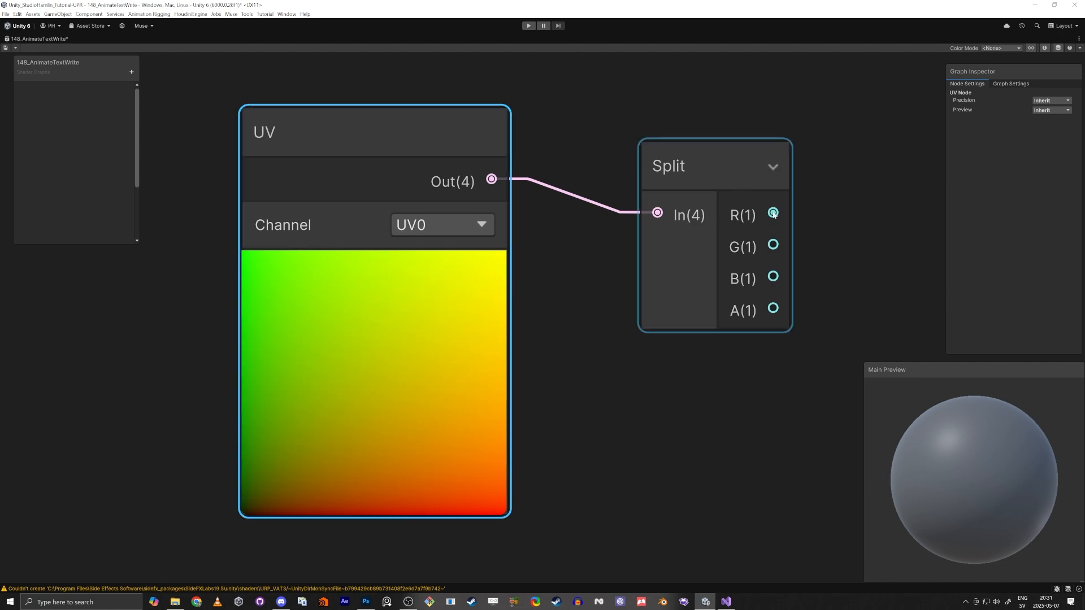
Add a Ceiling node fed by the Split node's R output
mouse_move(773, 214)
mouse_down()
mouse_move(889, 213)
mouse_move(775, 214)
mouse_up()
drag(774, 244, 871, 240)
click(849, 186)
scroll(817, 297, down, 5)
middle_drag(843, 234, 656, 332)
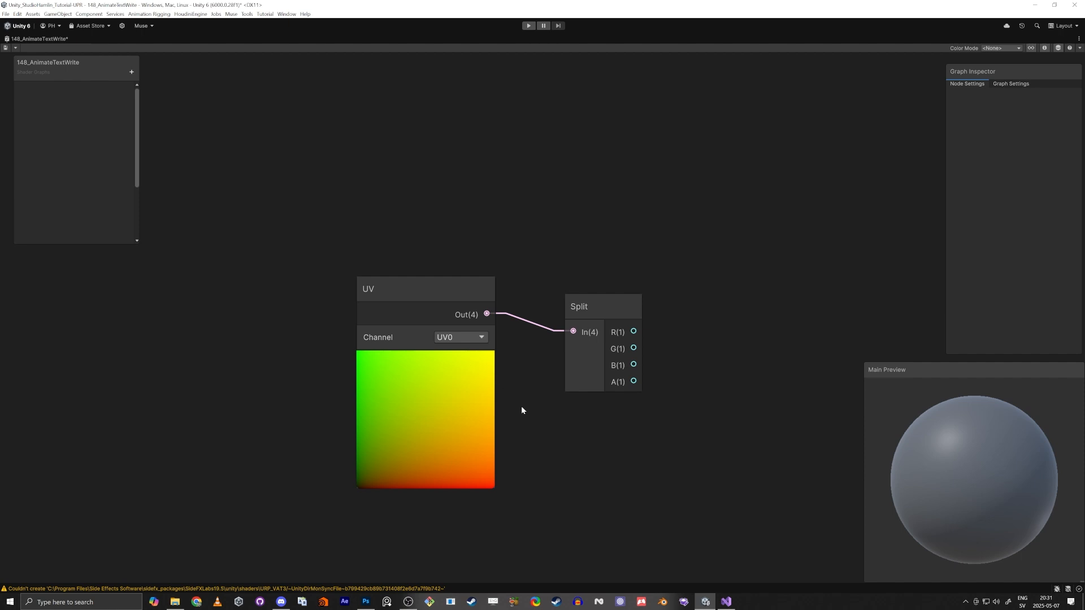
middle_drag(670, 360, 558, 408)
drag(521, 381, 572, 136)
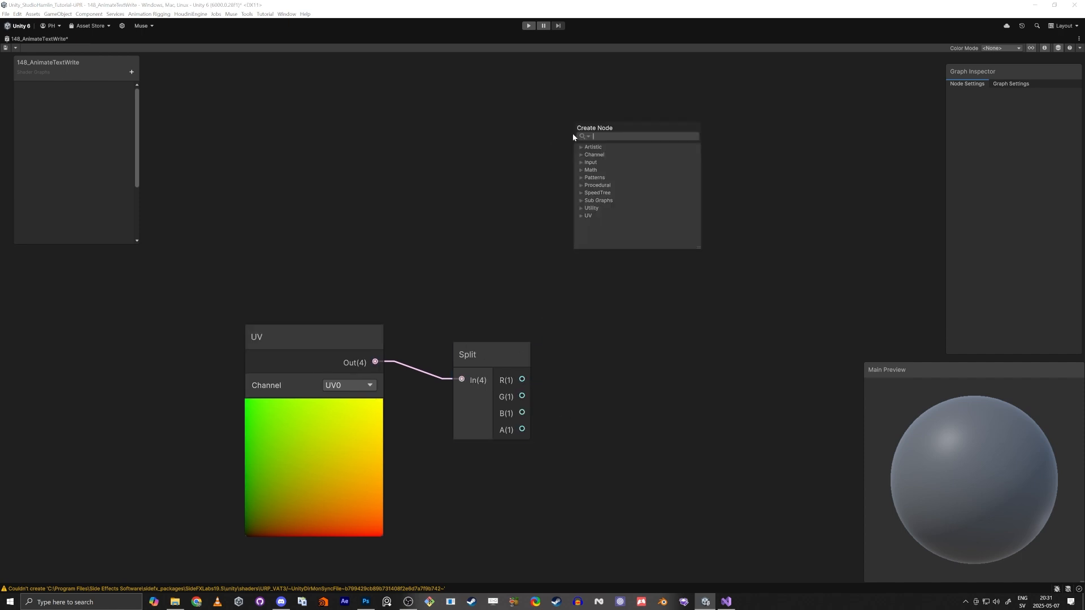
text(ceiling)
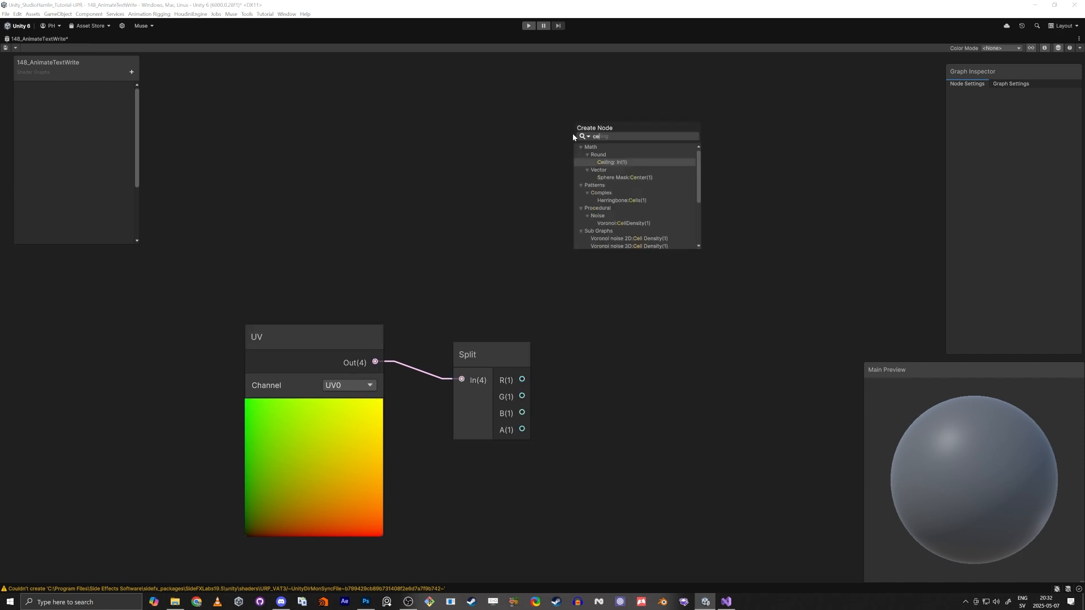
key(Return)
Insert a Subtract node between the Split R output and the Ceiling input, with B set to 0
middle_drag(503, 171, 415, 259)
scroll(415, 262, down, 3)
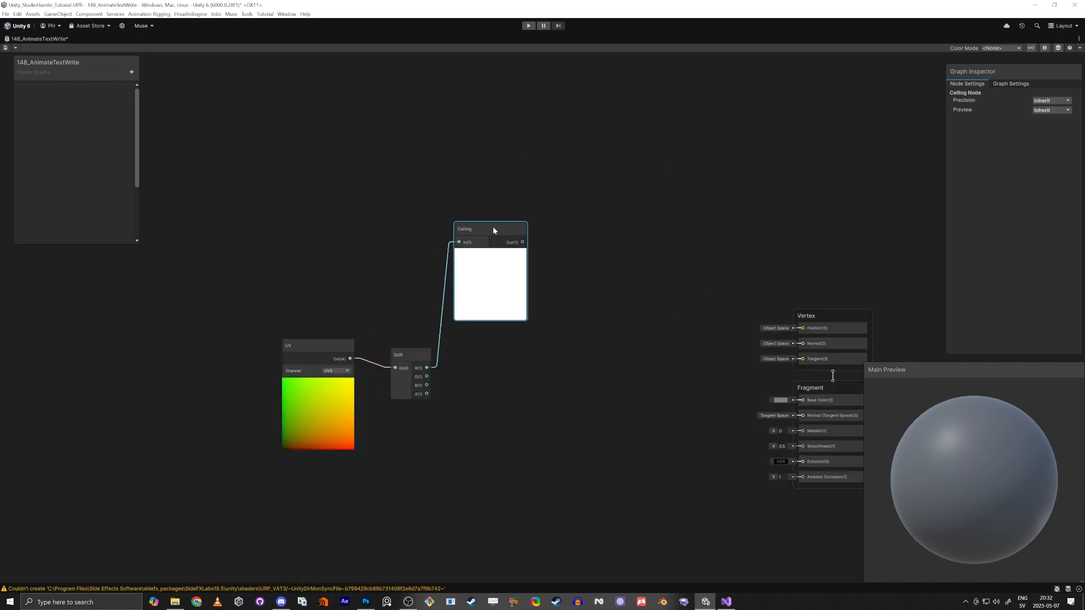
drag(493, 226, 645, 187)
scroll(496, 256, up, 2)
drag(388, 381, 386, 368)
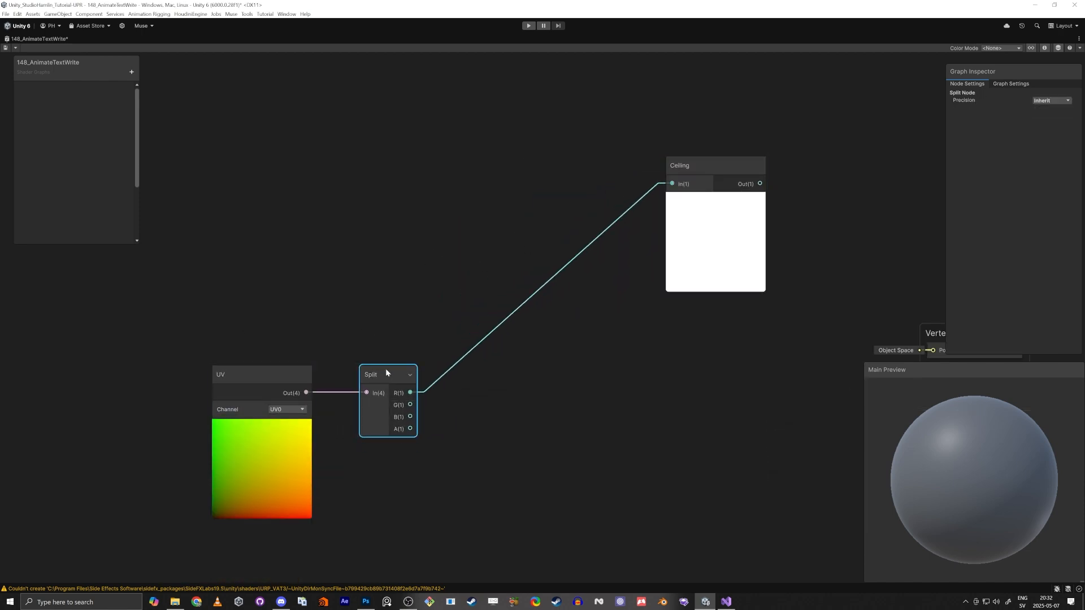
click(476, 254)
key(space)
text(subtract)
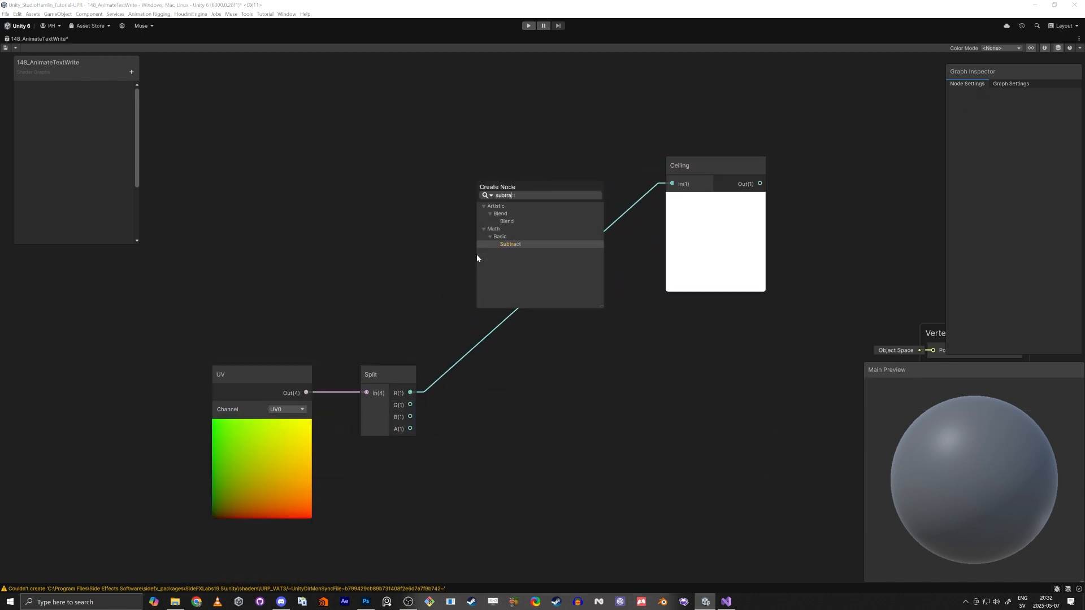
key(Return)
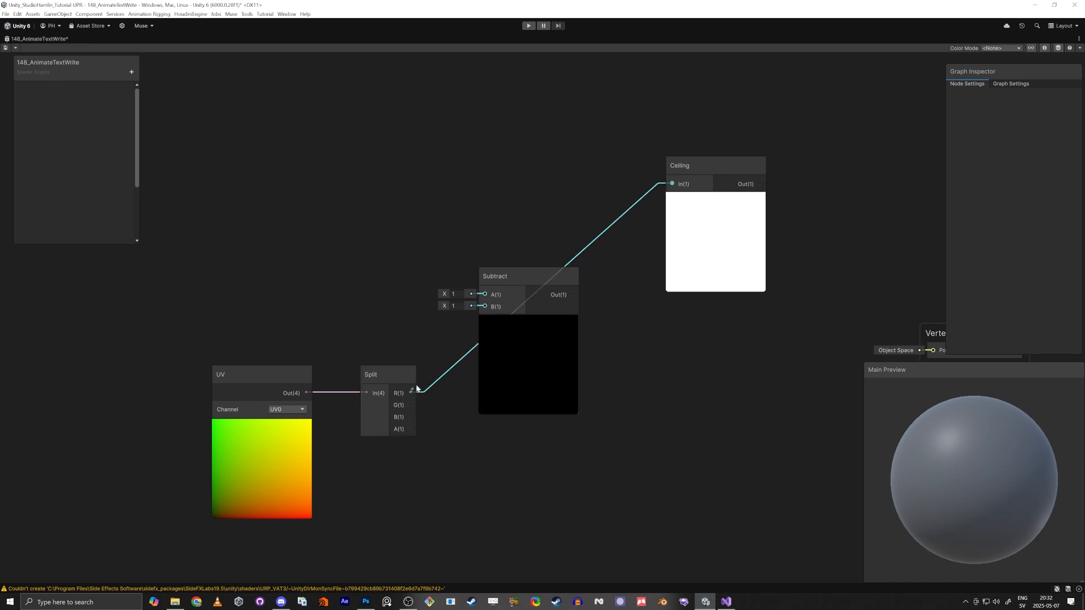
drag(481, 298, 485, 295)
drag(573, 295, 671, 184)
text(0)
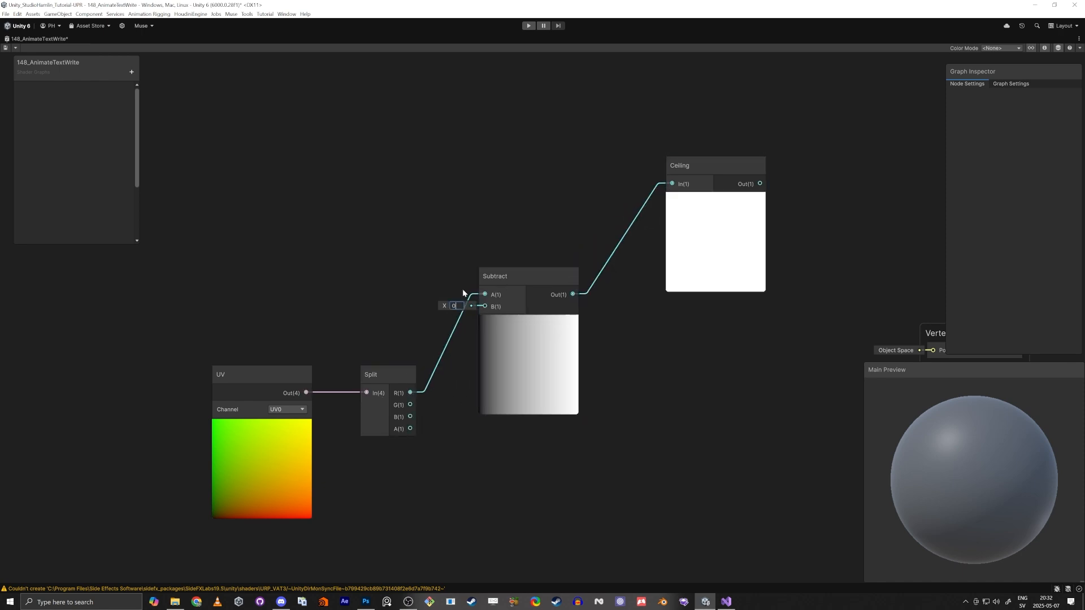
Set the Subtract node's B value to 0.5
drag(503, 278, 513, 153)
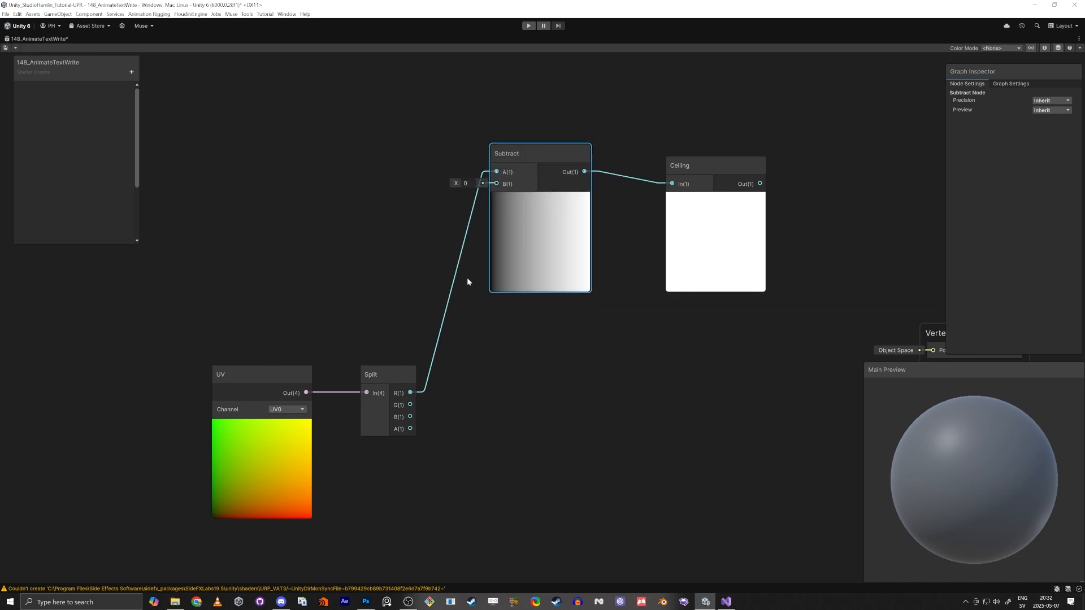
scroll(395, 375, up, 3)
middle_drag(470, 352, 443, 463)
scroll(443, 463, down, 2)
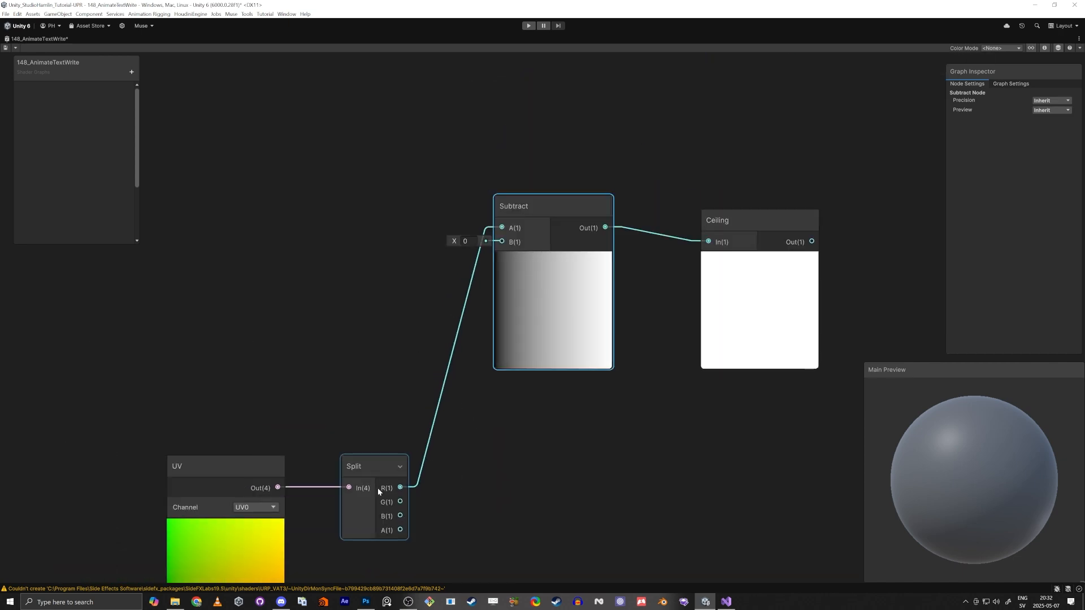
scroll(377, 488, up, 1)
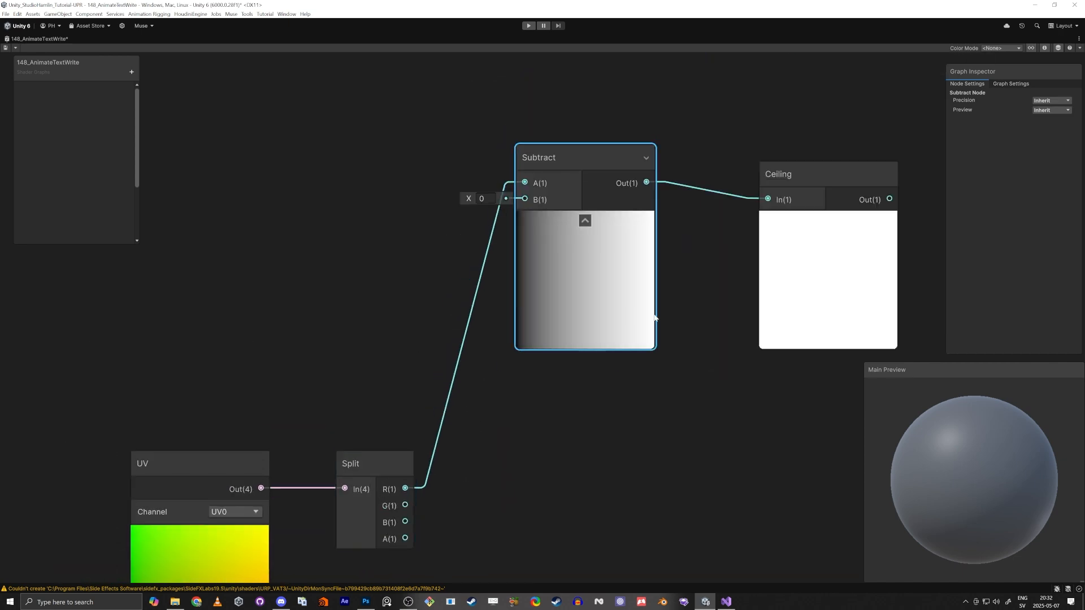
middle_drag(537, 445, 588, 245)
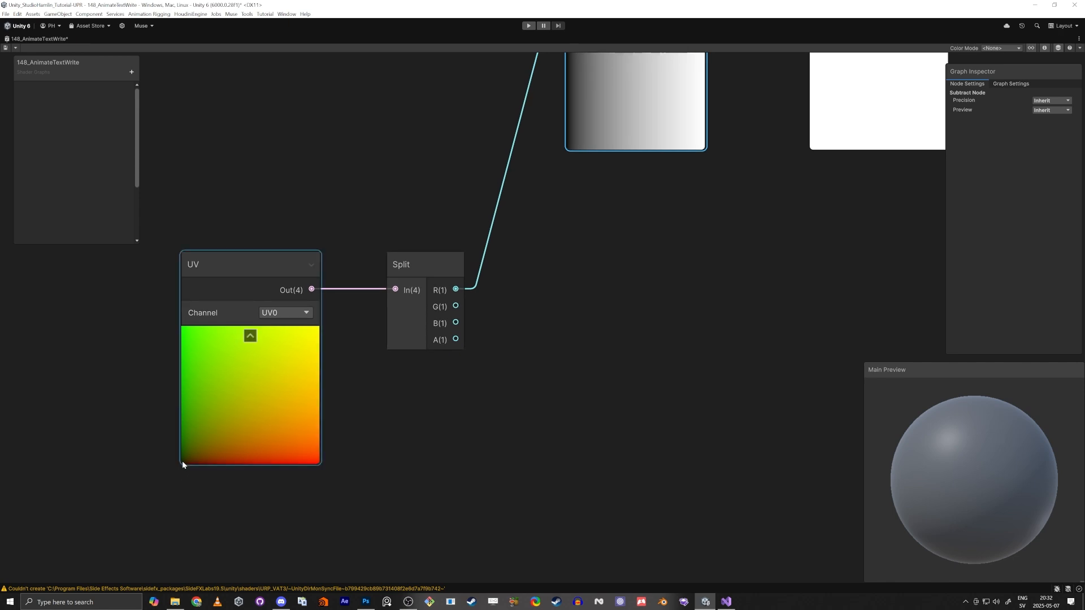
middle_drag(672, 328, 522, 531)
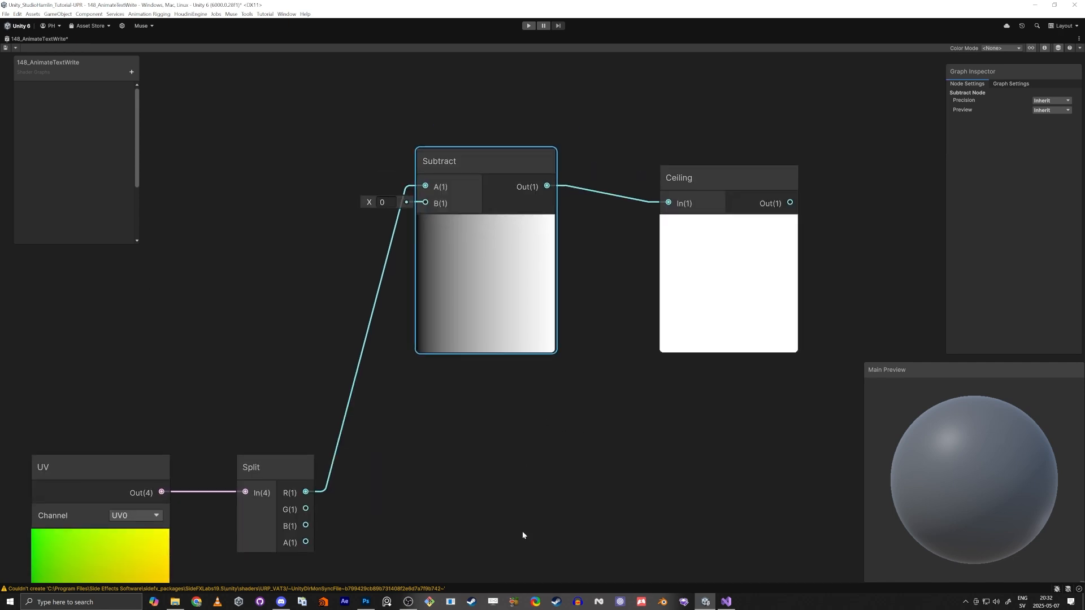
scroll(522, 531, down, 1)
middle_drag(536, 465, 558, 494)
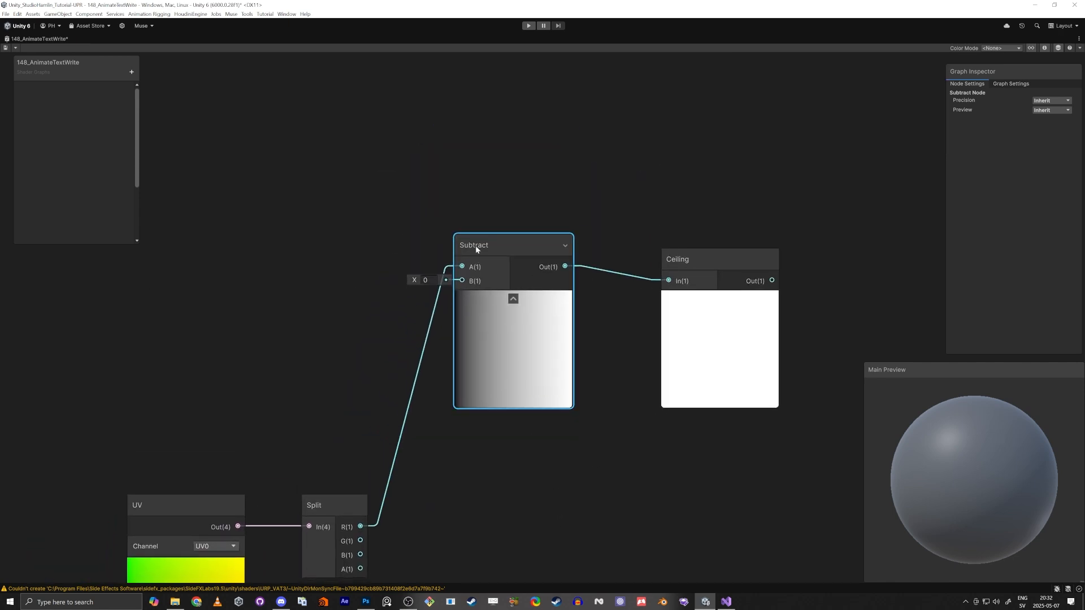
drag(687, 262, 683, 251)
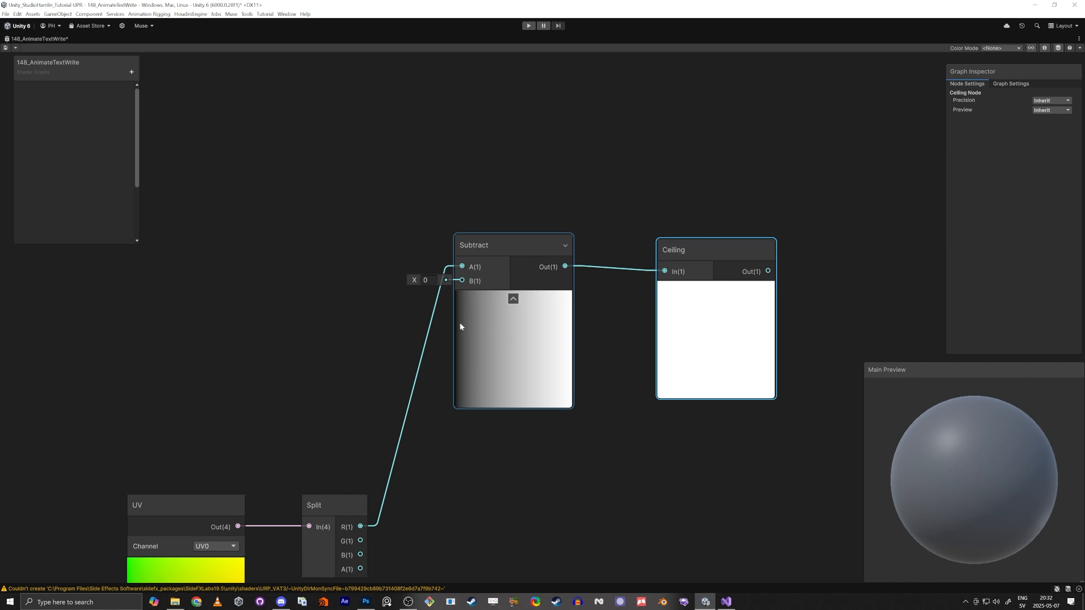
drag(412, 282, 427, 284)
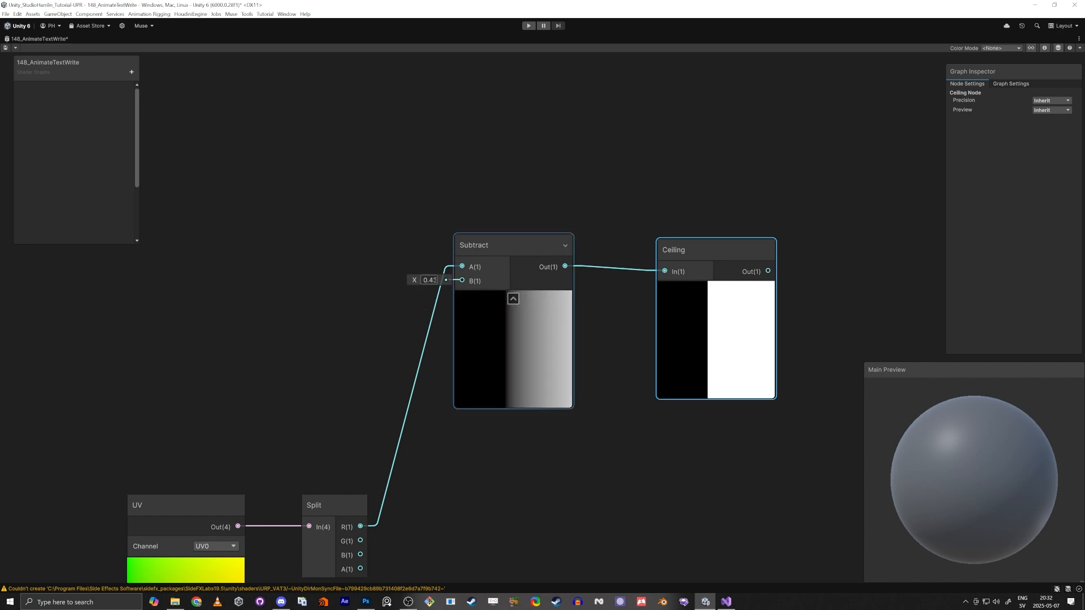
text(0.5)
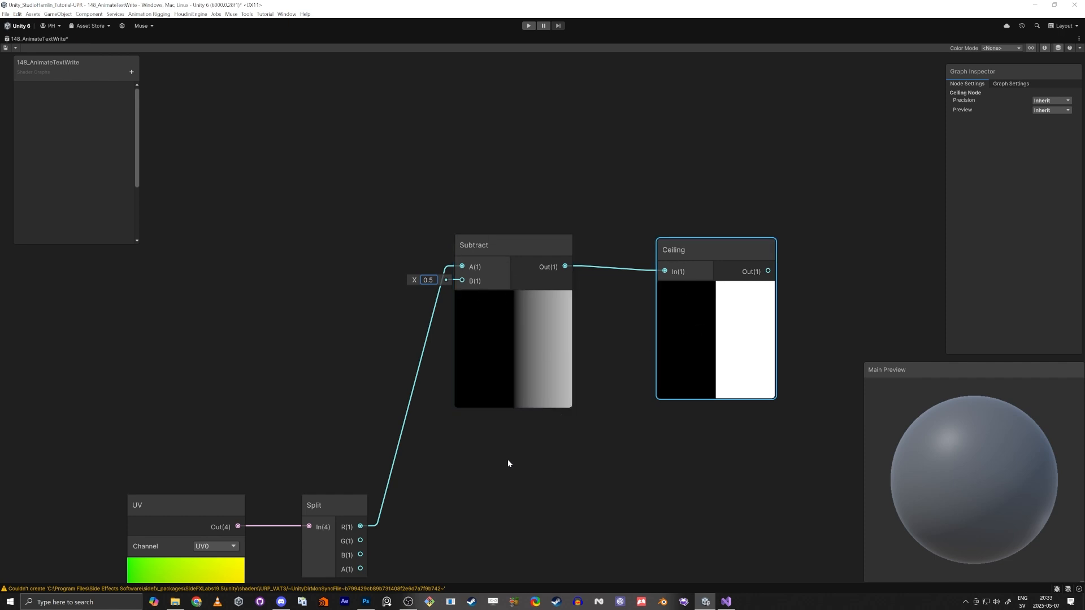
Add a Time node to the shader graph
scroll(507, 463, down, 3)
drag(358, 435, 234, 461)
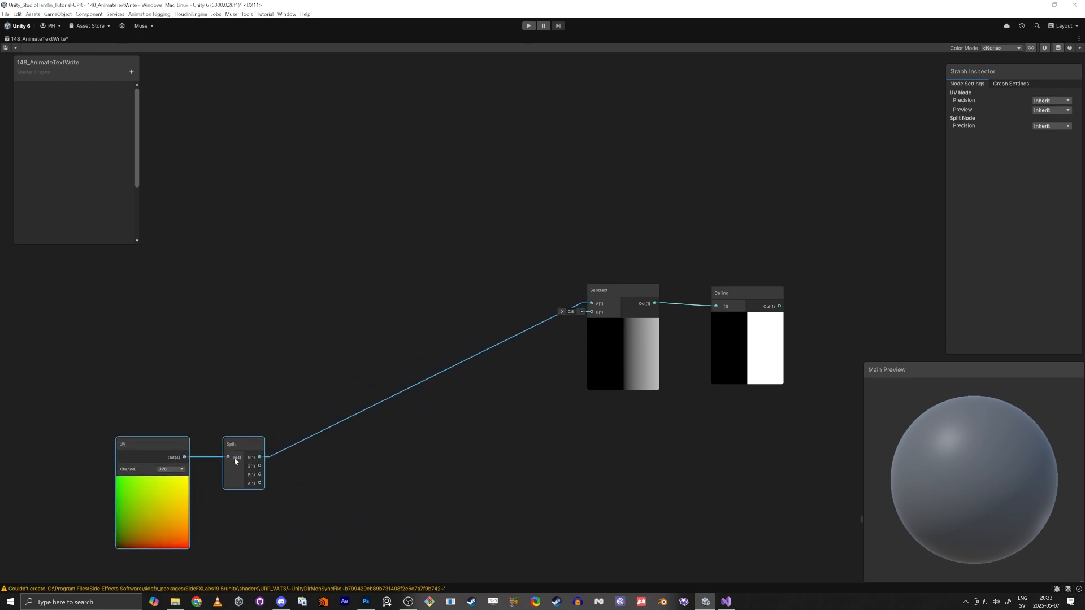
click(558, 321)
drag(608, 291, 573, 288)
key(a)
click(570, 368)
key(space)
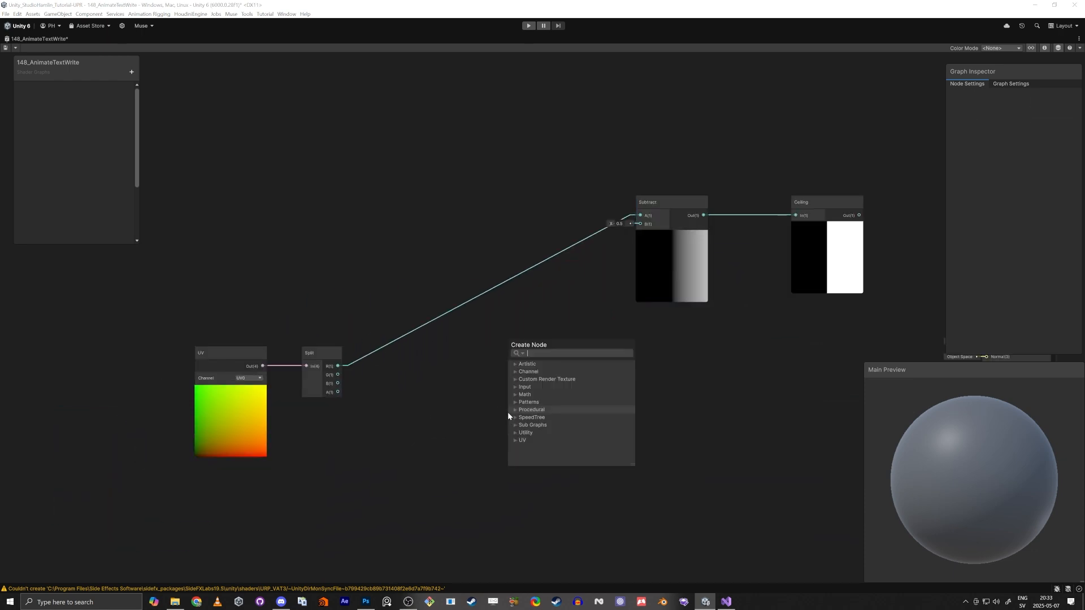
text(time)
key(Return)
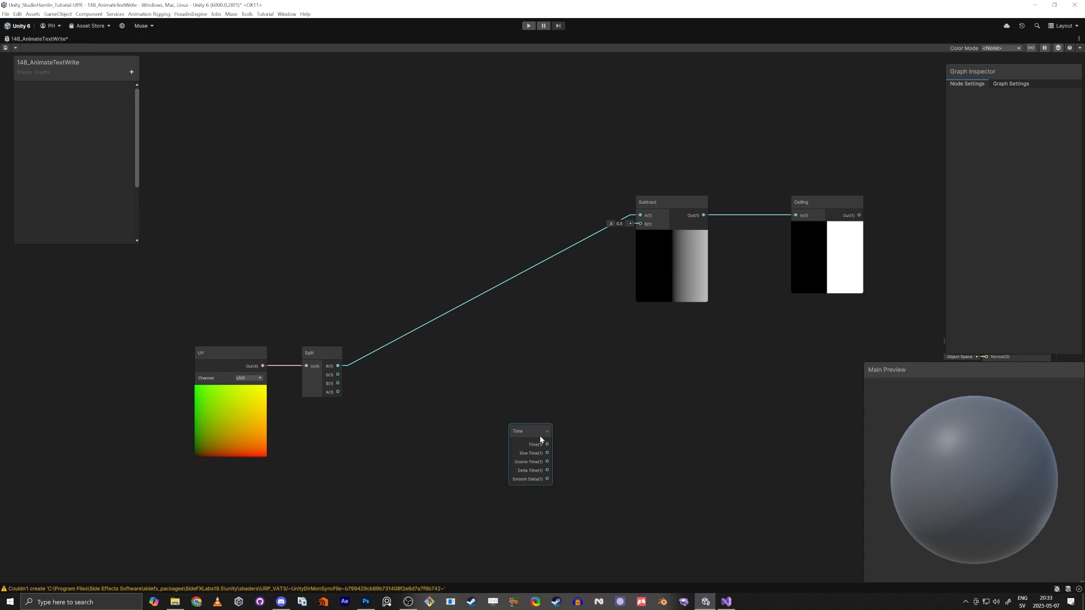
Add a Modulo node next to the Time node
drag(540, 436, 479, 435)
middle_drag(582, 385, 551, 348)
scroll(551, 374, up, 3)
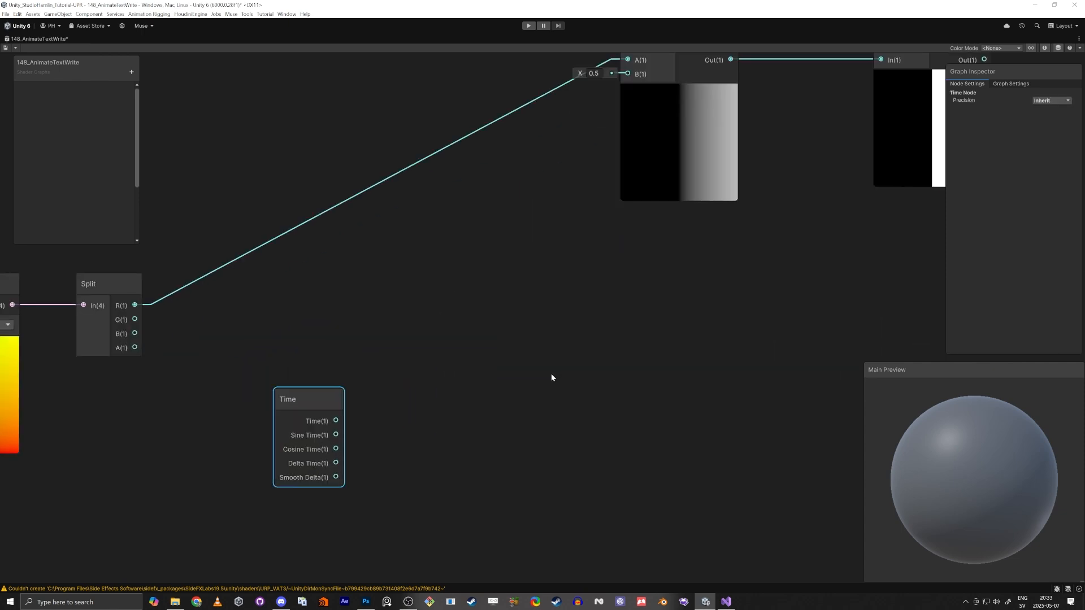
scroll(551, 374, down, 3)
click(493, 412)
key(space)
text(mo)
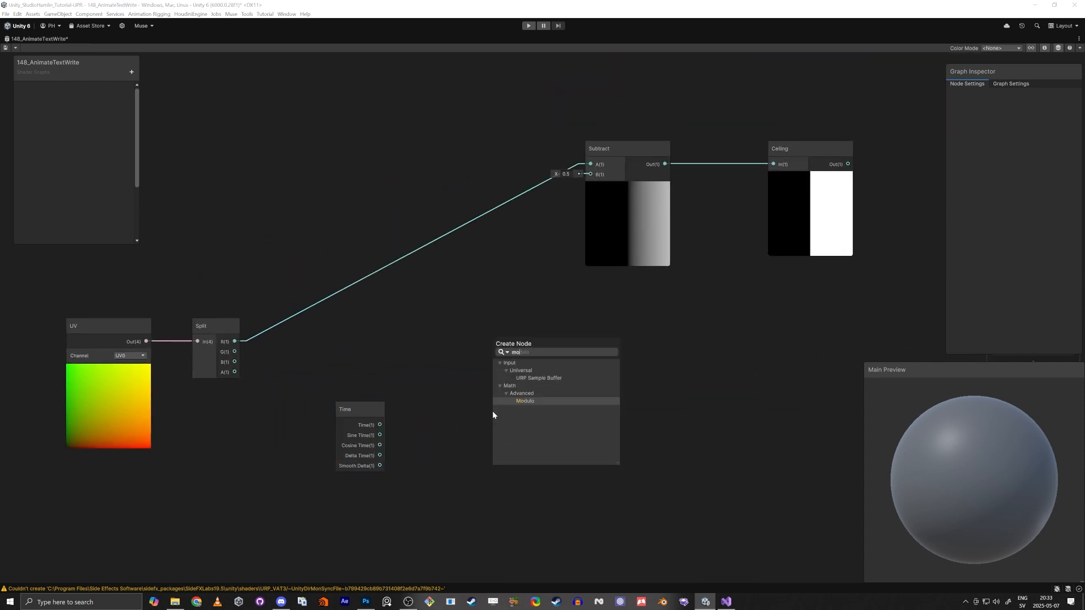
text(du)
key(Return)
Connect the Time output to the Modulo node's A input
click(351, 422)
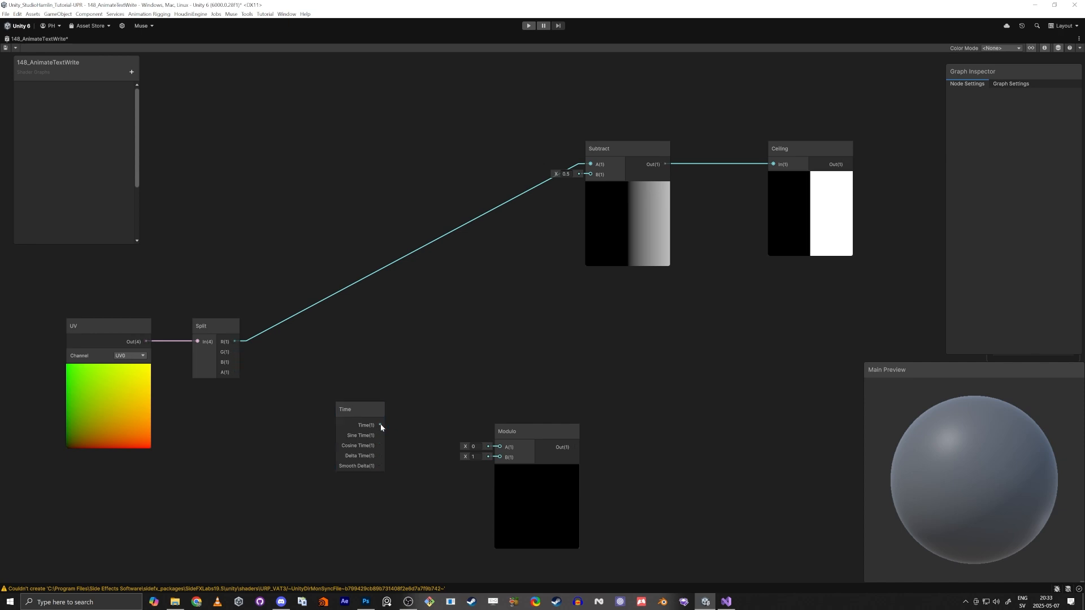
drag(509, 452, 511, 450)
click(517, 433)
scroll(480, 437, up, 3)
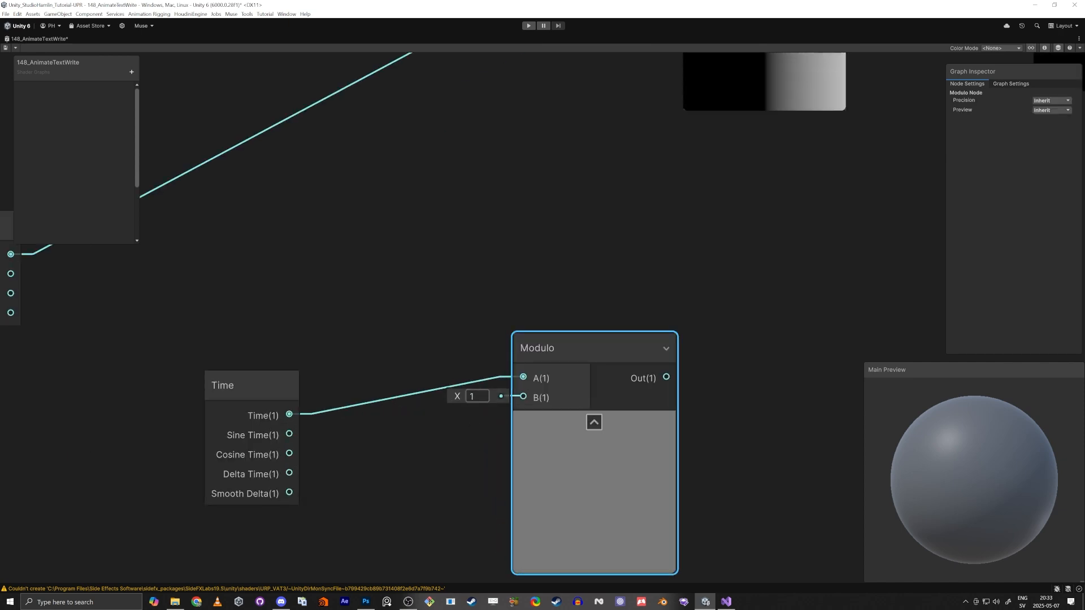
Set the Modulo node's B value to 1
click(478, 396)
text(2)
key(Return)
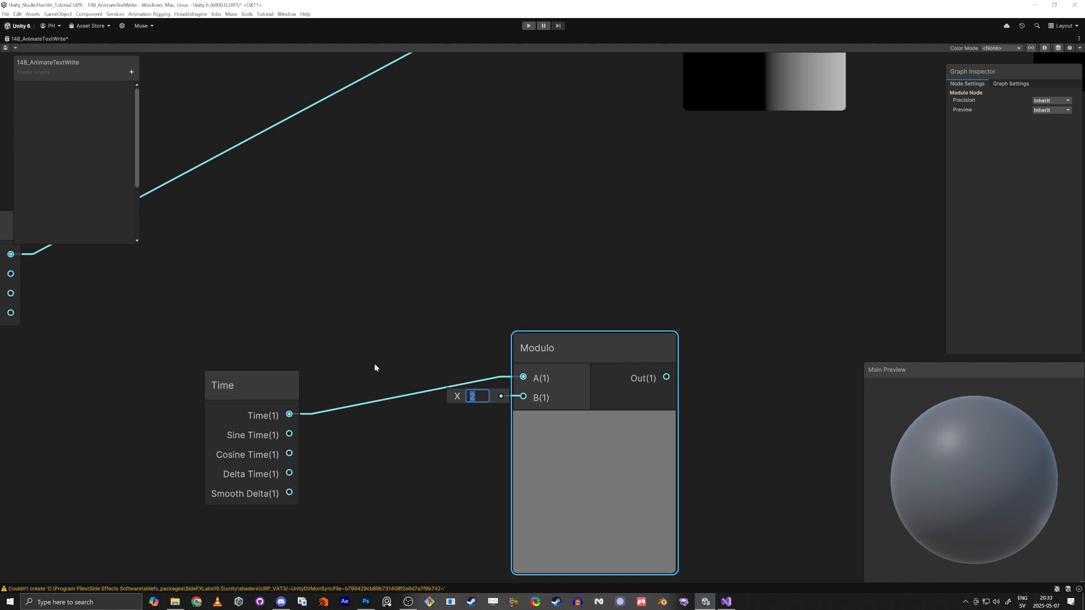
text(1)
scroll(547, 380, down, 3)
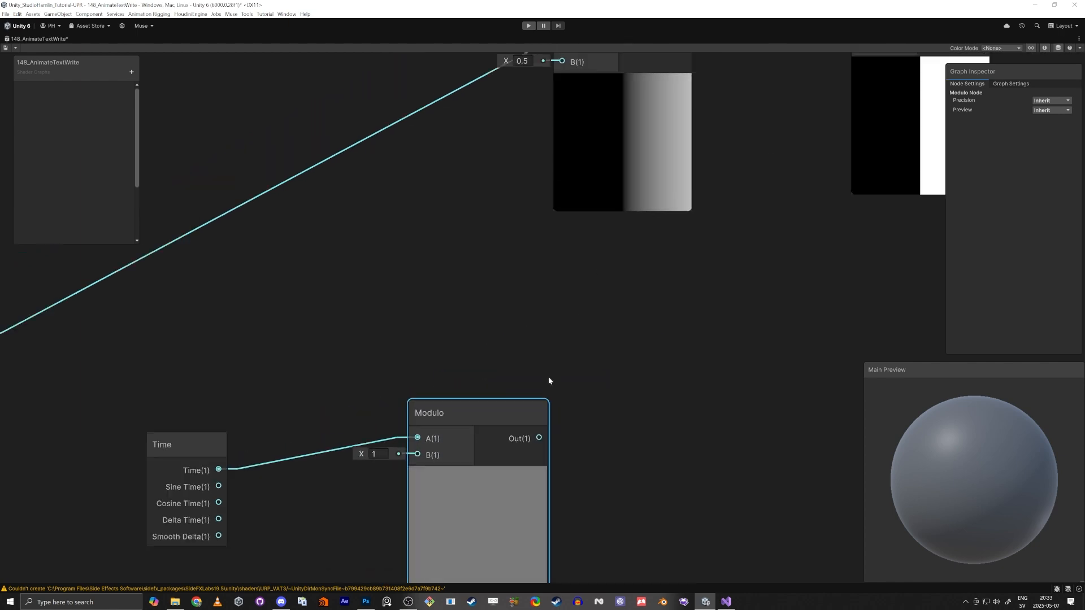
Connect the Modulo output to the Subtract node's B input
drag(543, 421, 560, 150)
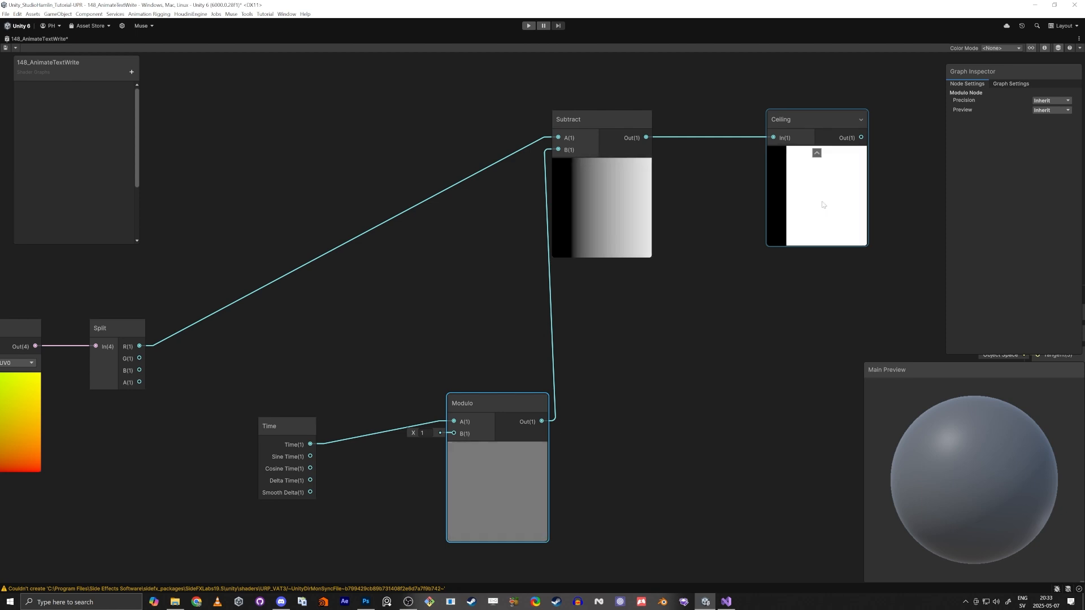
drag(498, 417, 476, 430)
middle_drag(245, 414, 310, 327)
drag(352, 343, 279, 323)
click(340, 428)
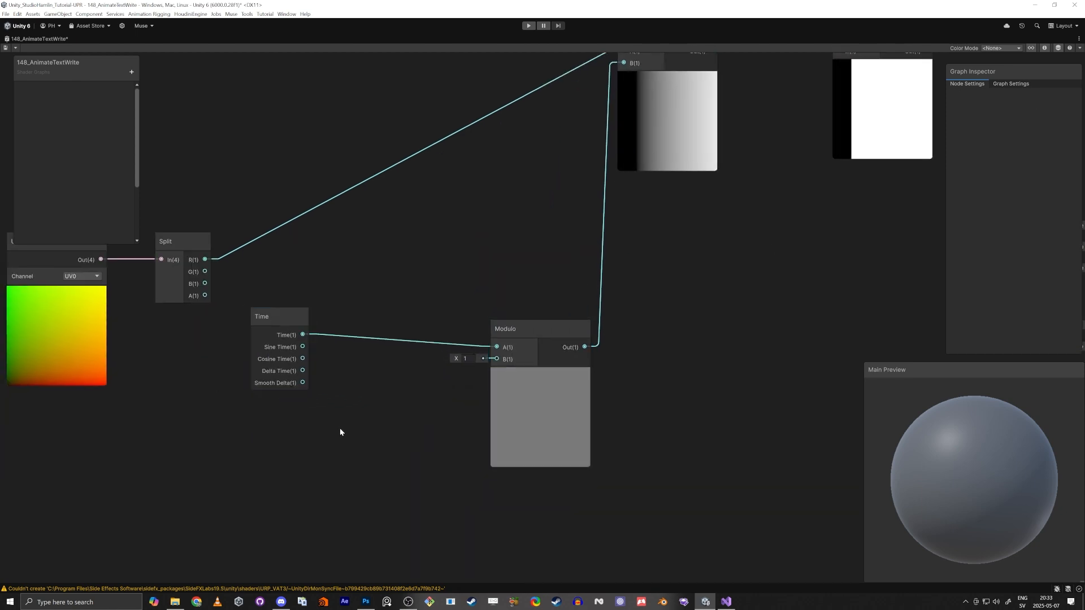
Create a Float property named timePerLine on the blackboard
key(space)
key(Escape)
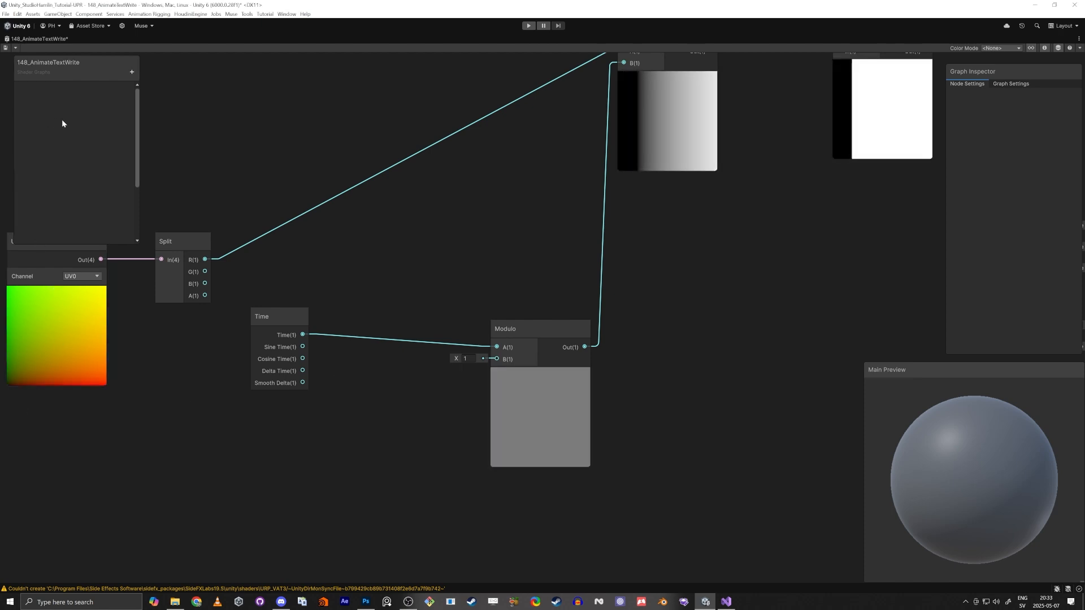
click(132, 73)
click(174, 90)
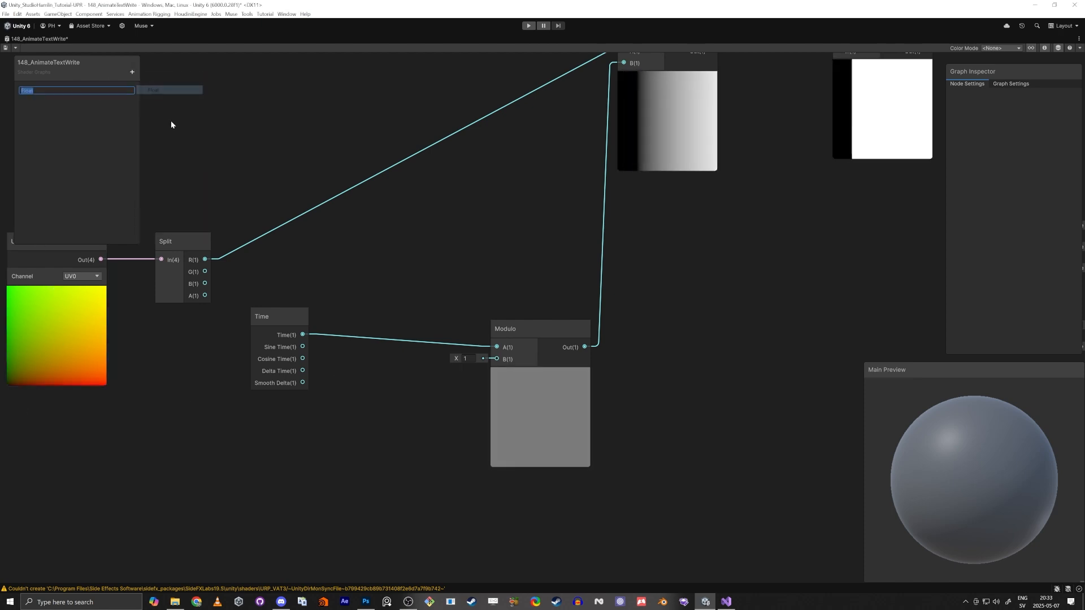
text(tiemPer)
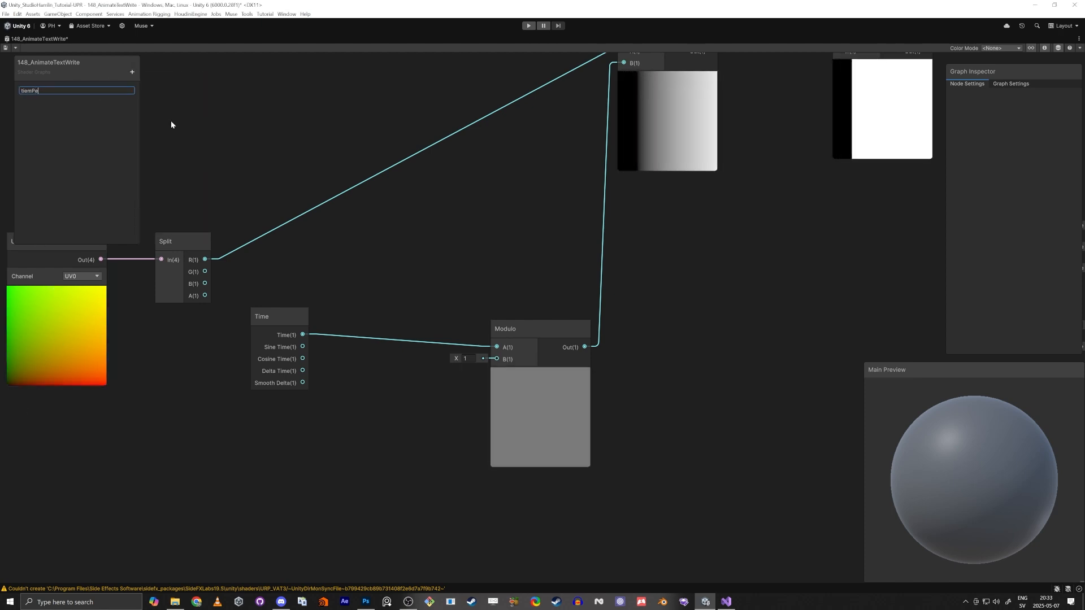
key(BackSpace)
key(BackSpace)
key(BackSpace)
key(BackSpace)
key(BackSpace)
text(mePerLine)
key(Return)
click(40, 89)
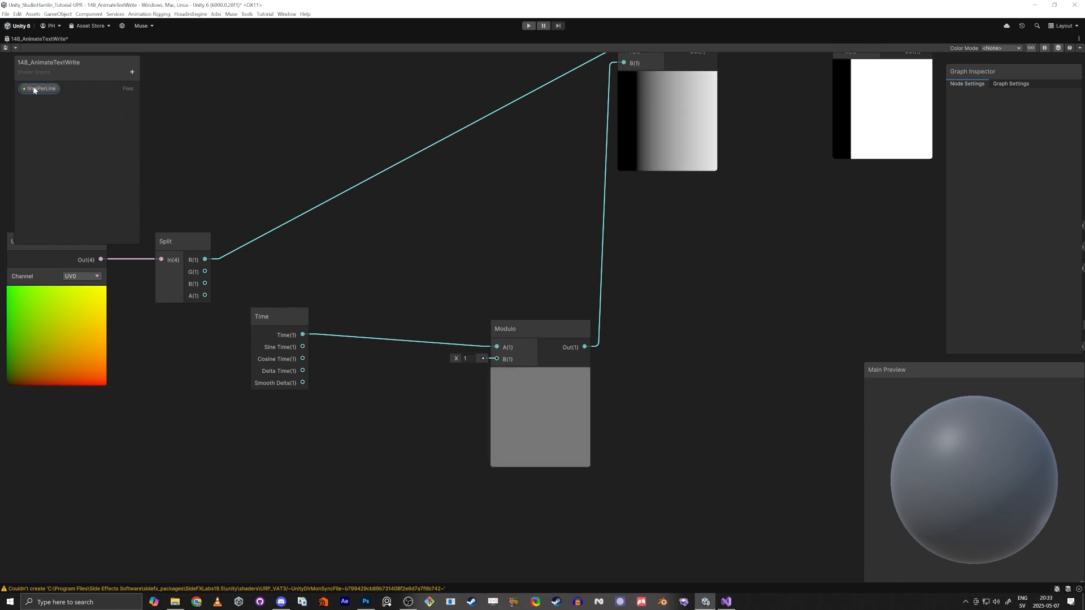
Set the timePerLine property's mode to Slider with a default value of 3
click(1052, 167)
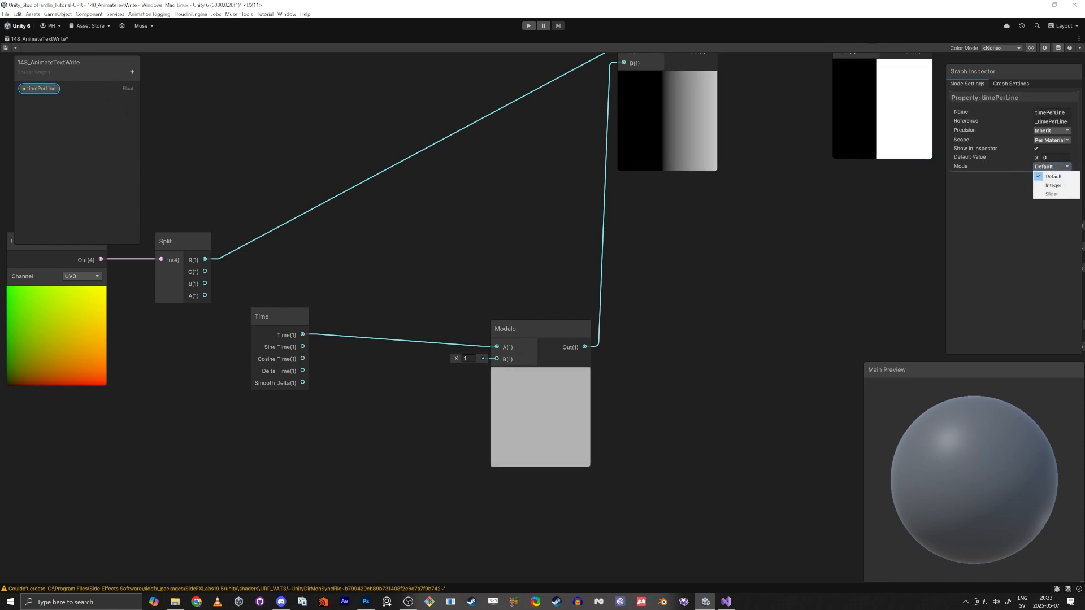
click(1051, 194)
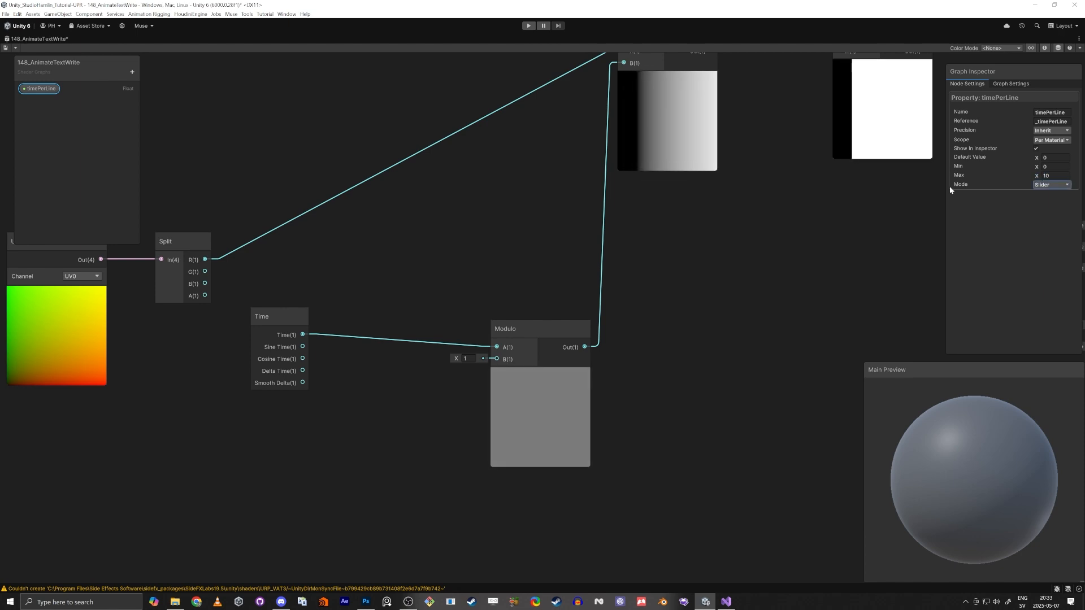
click(1052, 159)
text(4)
key(Tab)
drag(1053, 158, 959, 182)
text(5)
key(Tab)
text(3)
key(Tab)
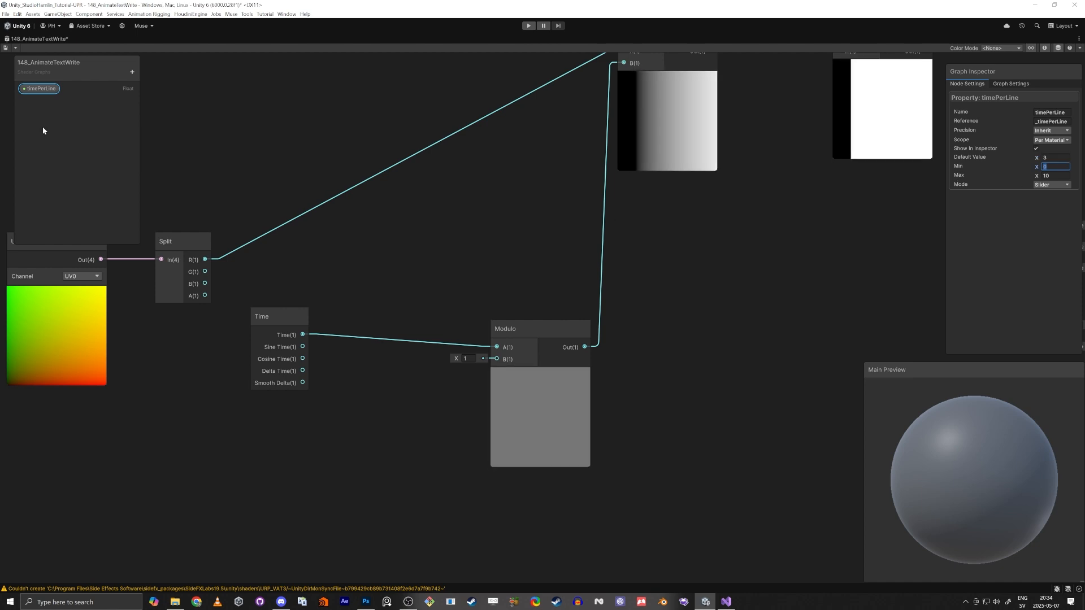
Place timePerLine in the graph and add a Divide node dividing Time by timePerLine
drag(40, 88, 358, 412)
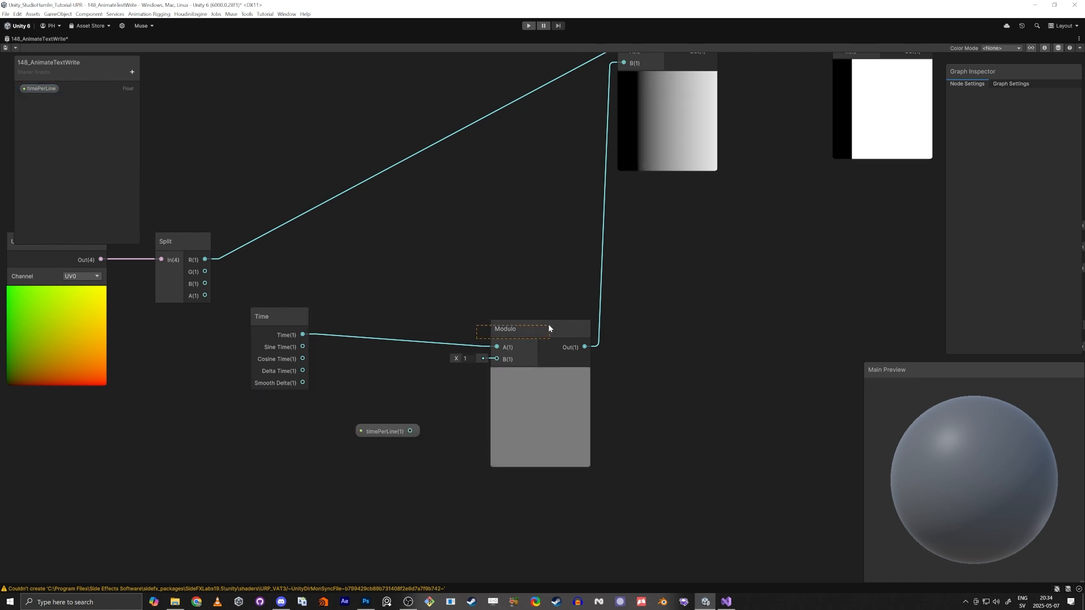
drag(547, 329, 632, 304)
drag(303, 335, 387, 358)
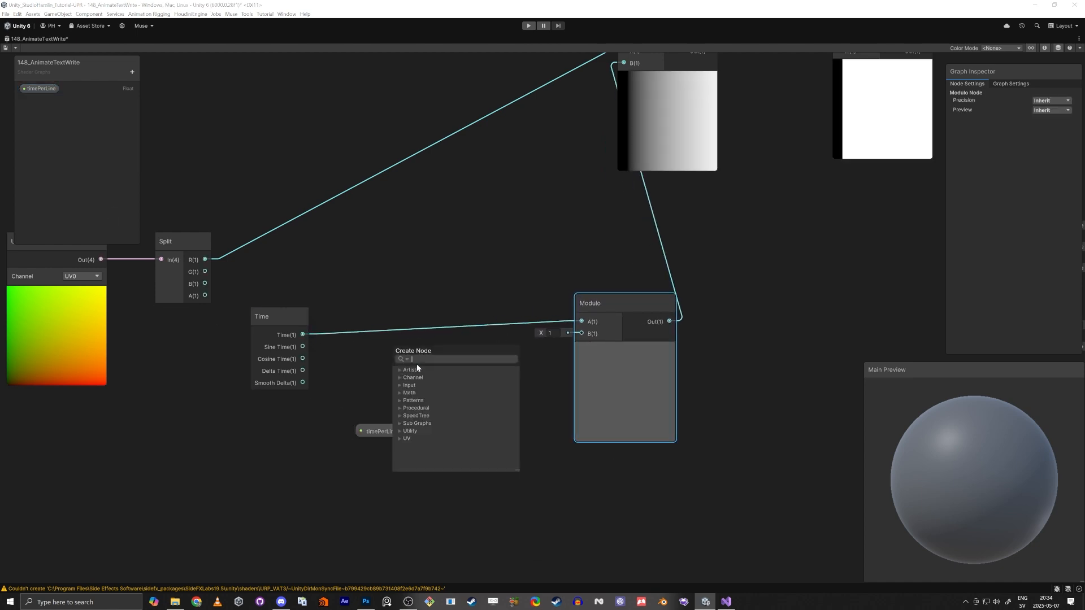
text(divide)
key(Return)
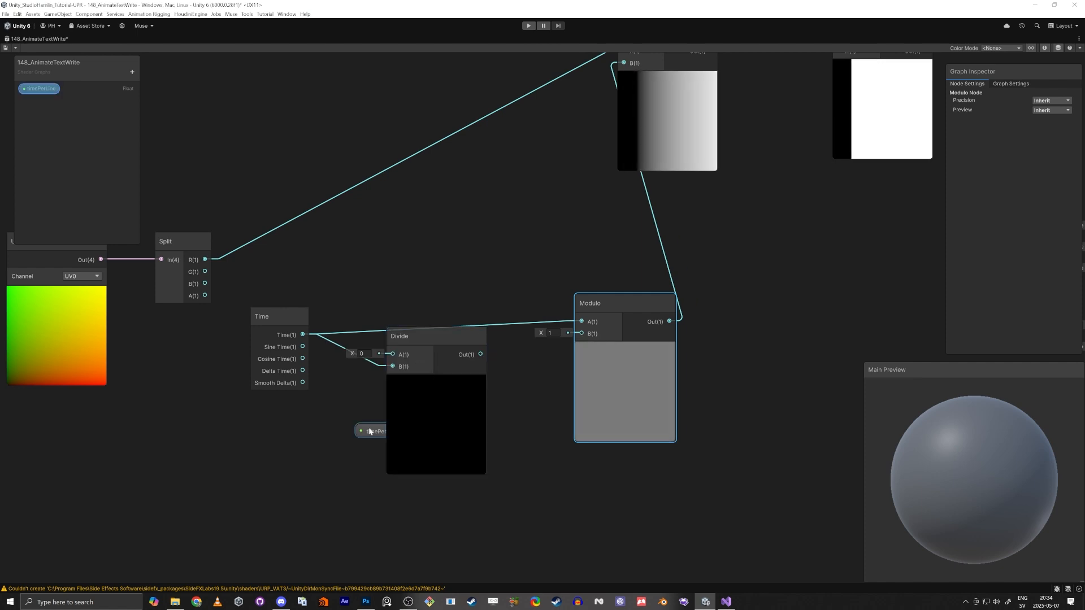
drag(373, 432, 302, 334)
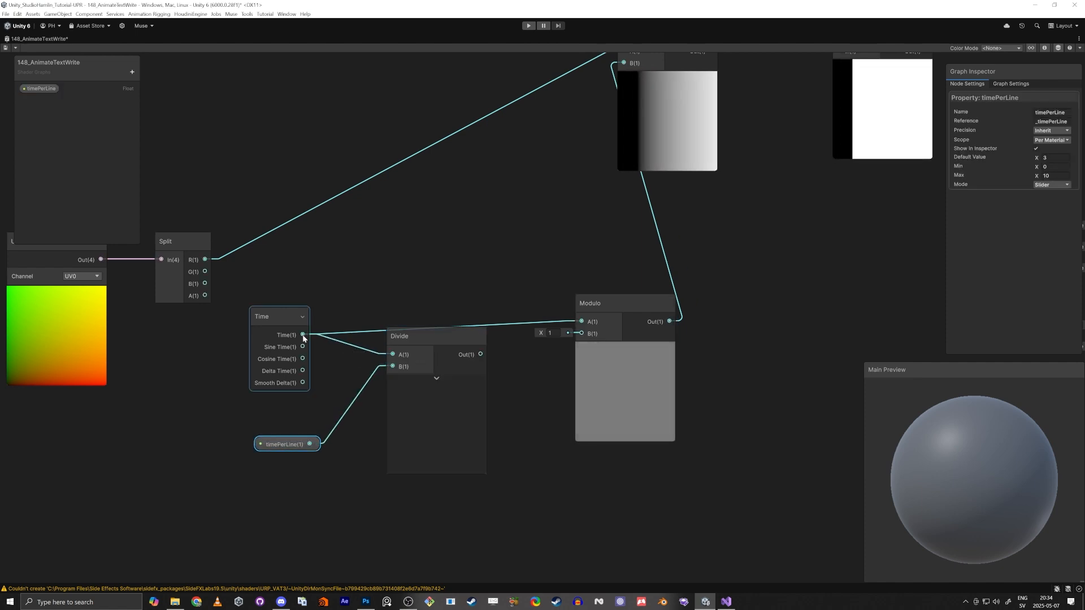
Connect the Divide output to the Modulo node's A input
drag(402, 338, 415, 366)
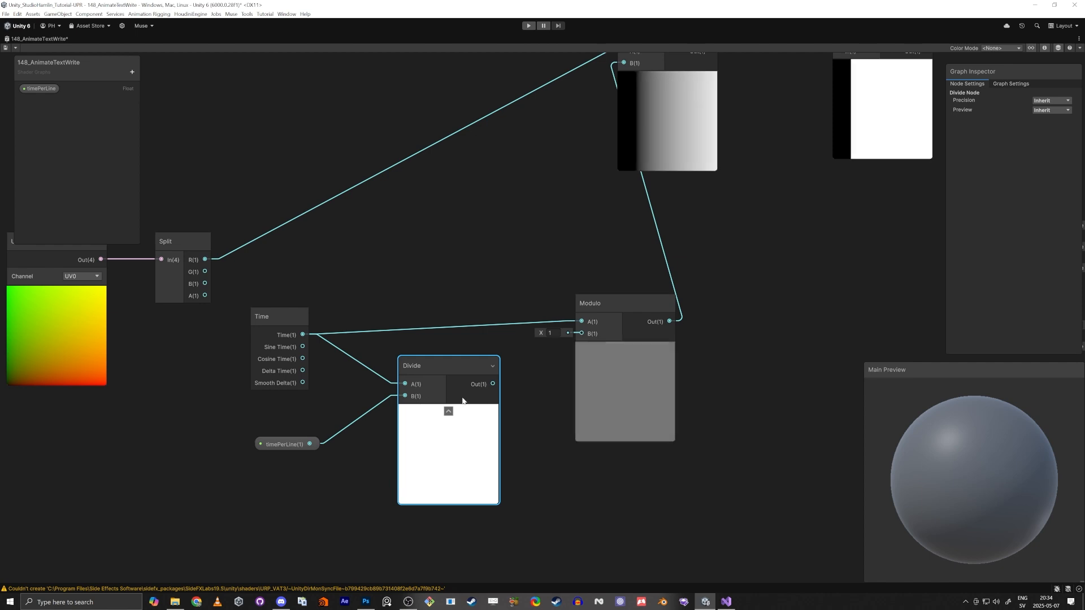
drag(493, 383, 581, 322)
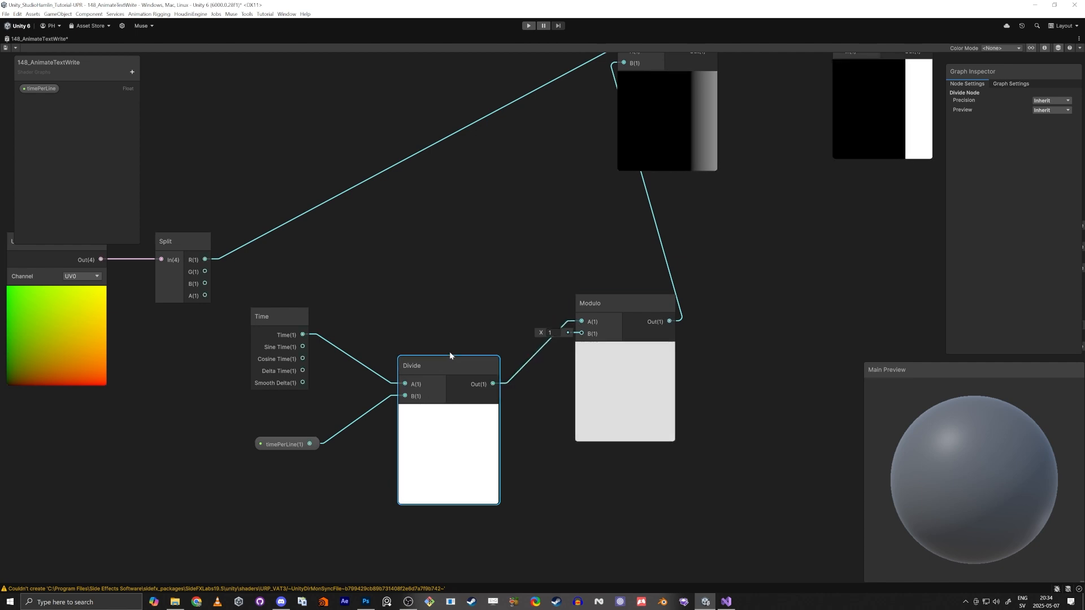
drag(449, 352, 421, 319)
middle_drag(459, 261, 392, 298)
scroll(393, 303, down, 1)
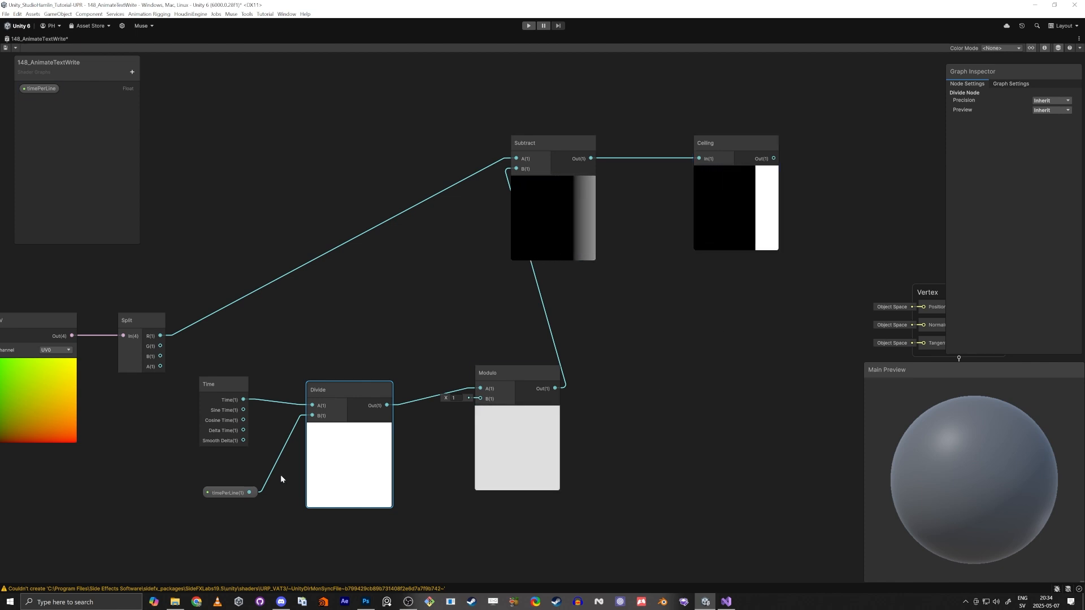
Rearrange the Time, Divide, timePerLine and Modulo nodes into a compact row
click(350, 429)
drag(229, 492, 219, 456)
click(243, 387)
drag(213, 387, 267, 394)
drag(211, 459, 241, 429)
drag(217, 380, 366, 391)
click(518, 412)
drag(509, 373, 463, 376)
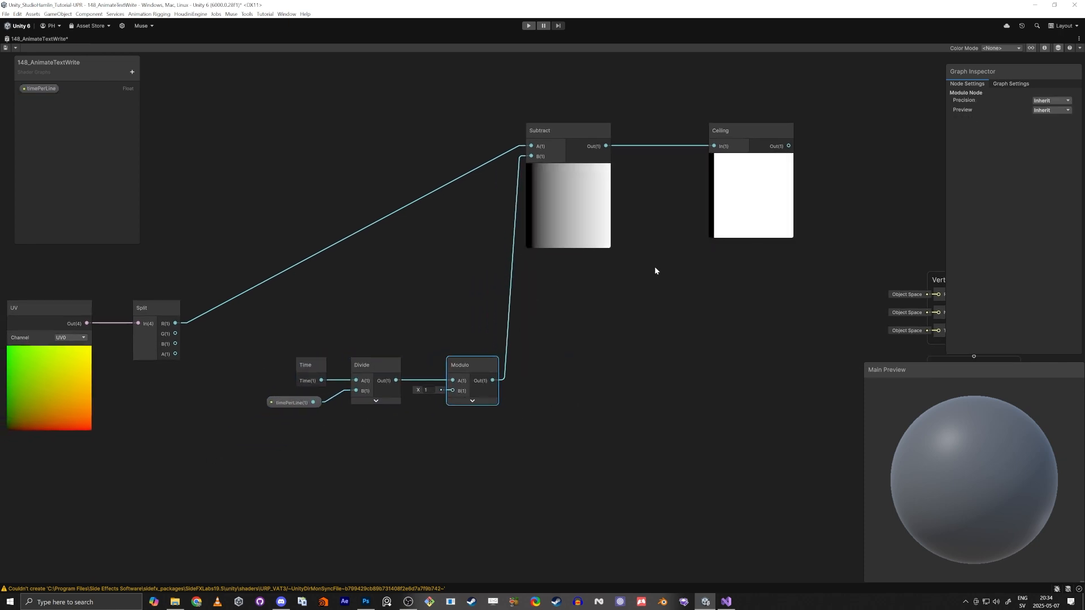
middle_drag(655, 266, 576, 273)
scroll(576, 273, down, 2)
scroll(554, 347, up, 1)
middle_drag(554, 347, 637, 334)
middle_drag(290, 183, 344, 224)
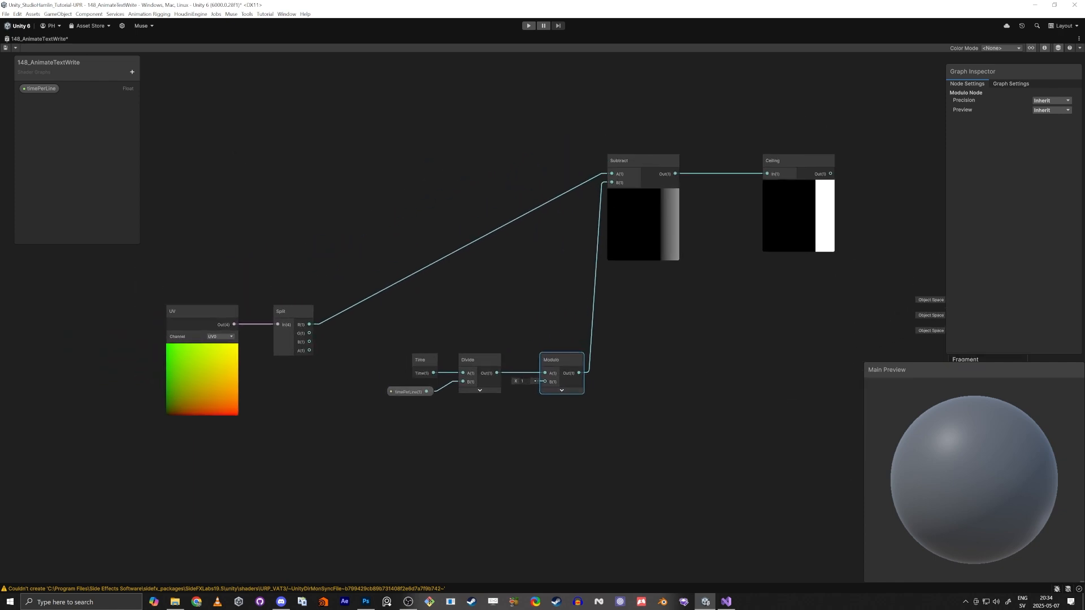
click(818, 362)
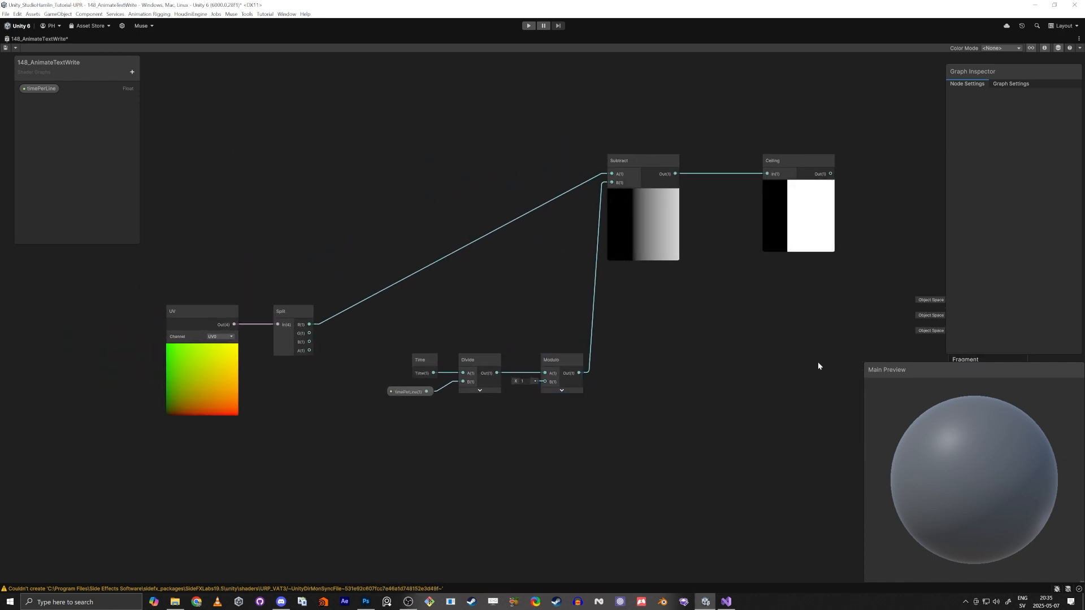
key(space)
click(756, 345)
key(space)
click(689, 535)
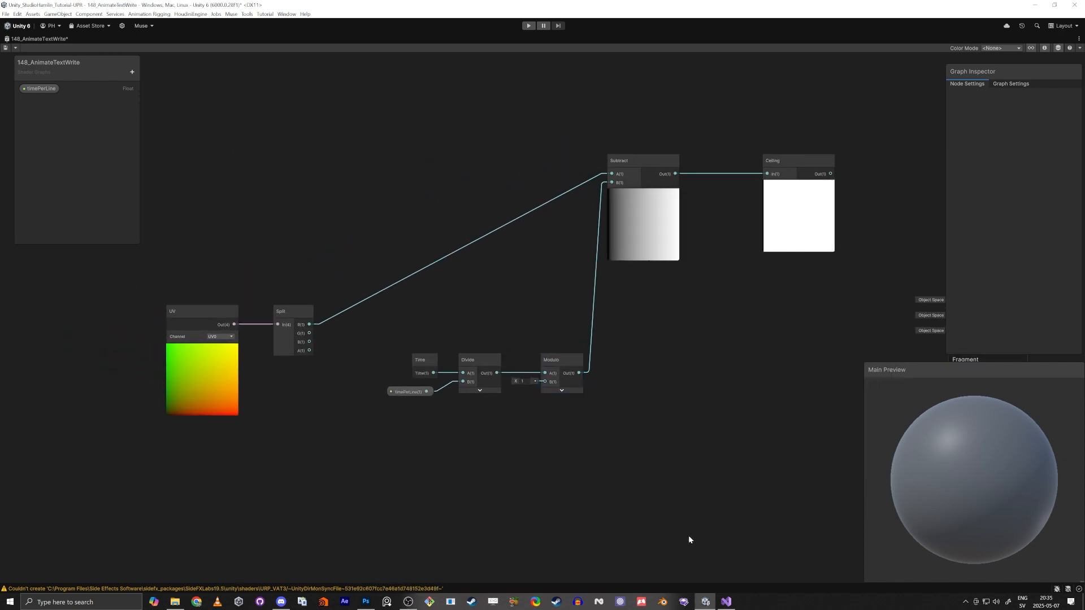
middle_drag(786, 440, 761, 412)
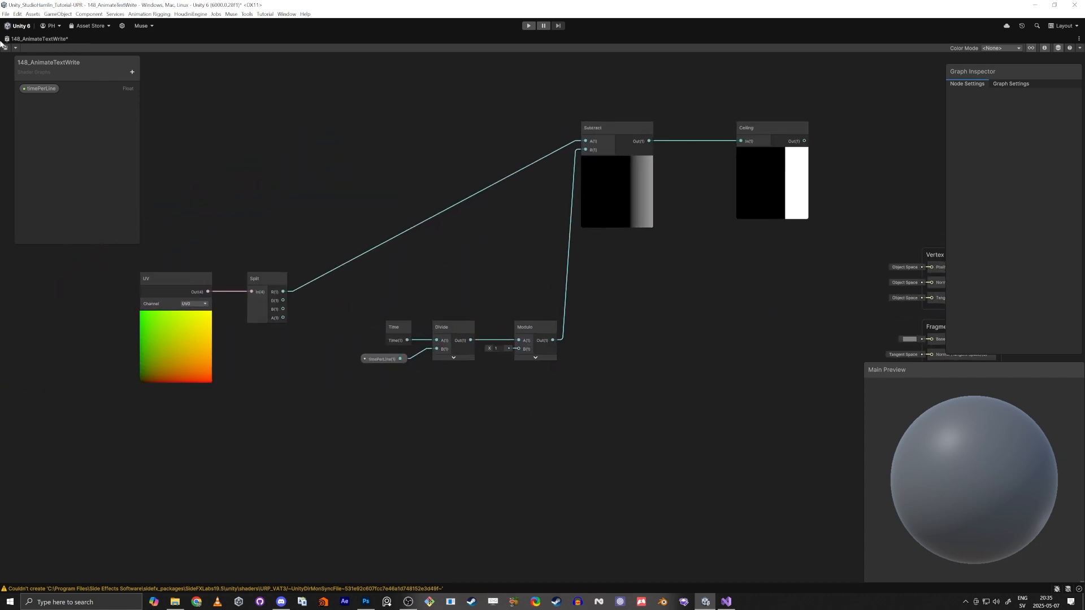
Add a Texture 2D property named Background on the blackboard
click(132, 72)
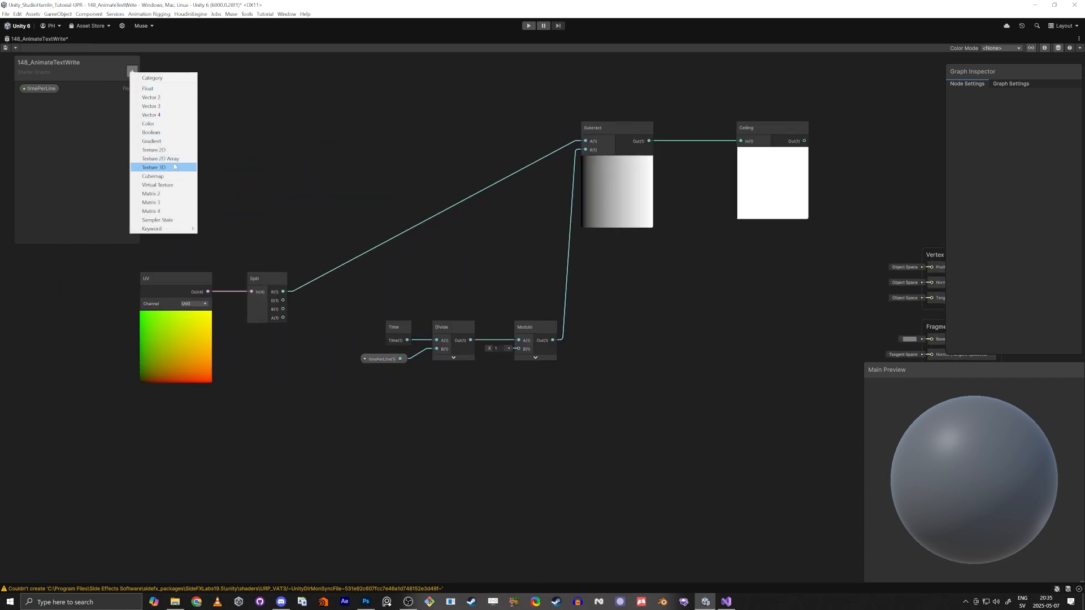
click(168, 149)
text(Tim)
key(BackSpace)
key(BackSpace)
key(BackSpace)
text(Background)
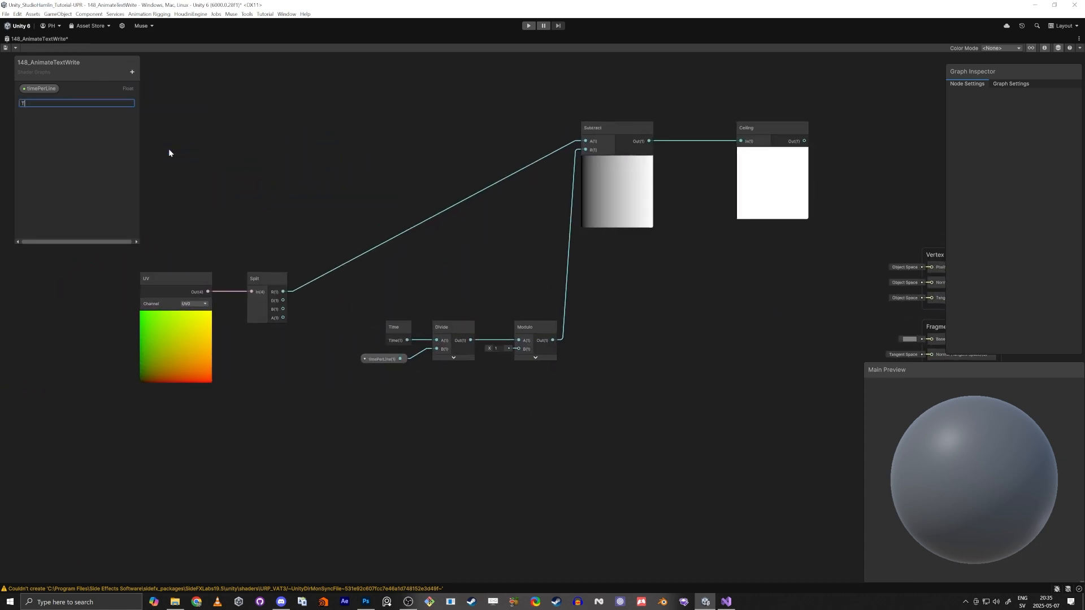
key(Return)
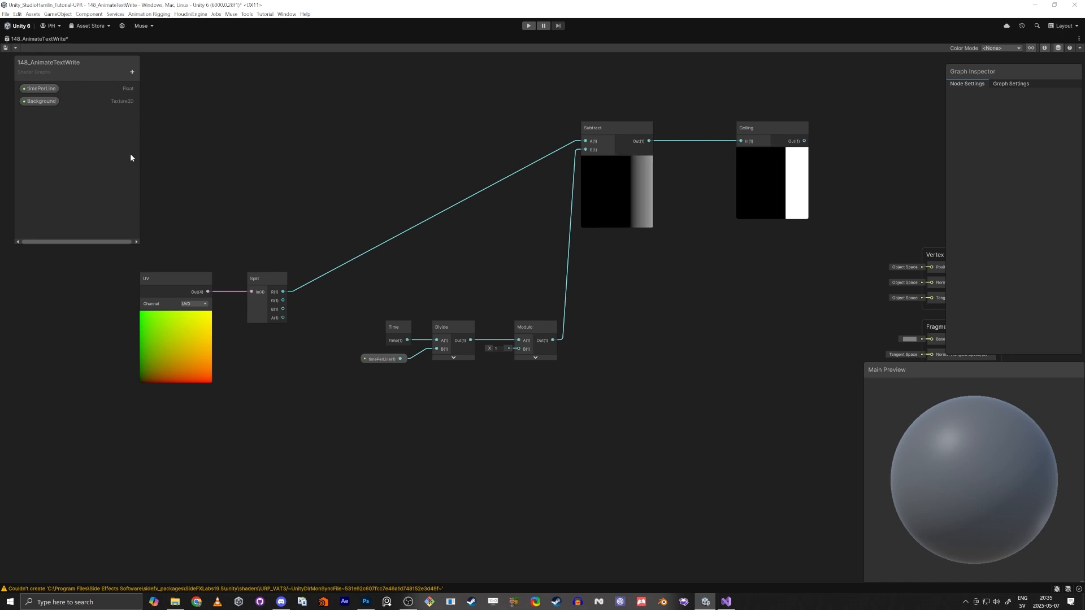
Duplicate the Background property and rename the copy Texgt
key(ctrl+d)
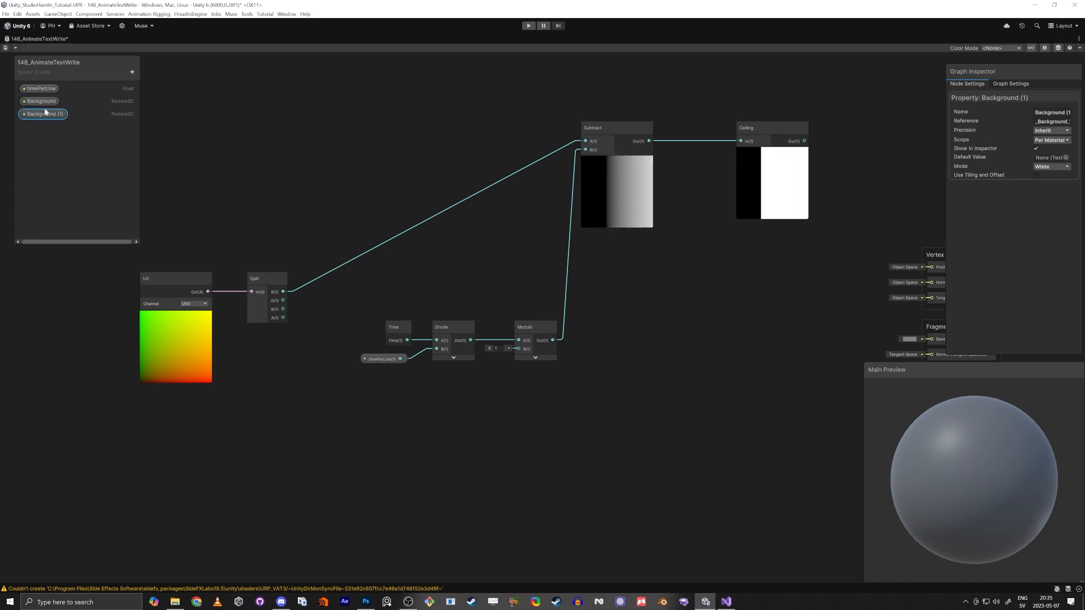
text(Texgt)
key(Return)
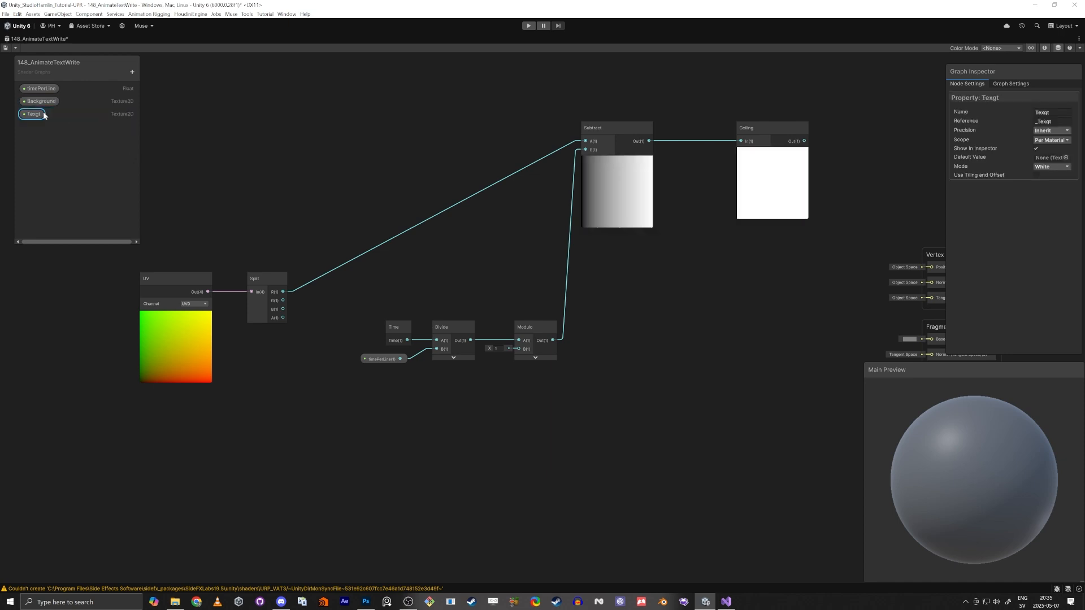
Rename the Texgt property to Text and place the Text and Background property nodes in the graph
double_click(34, 114)
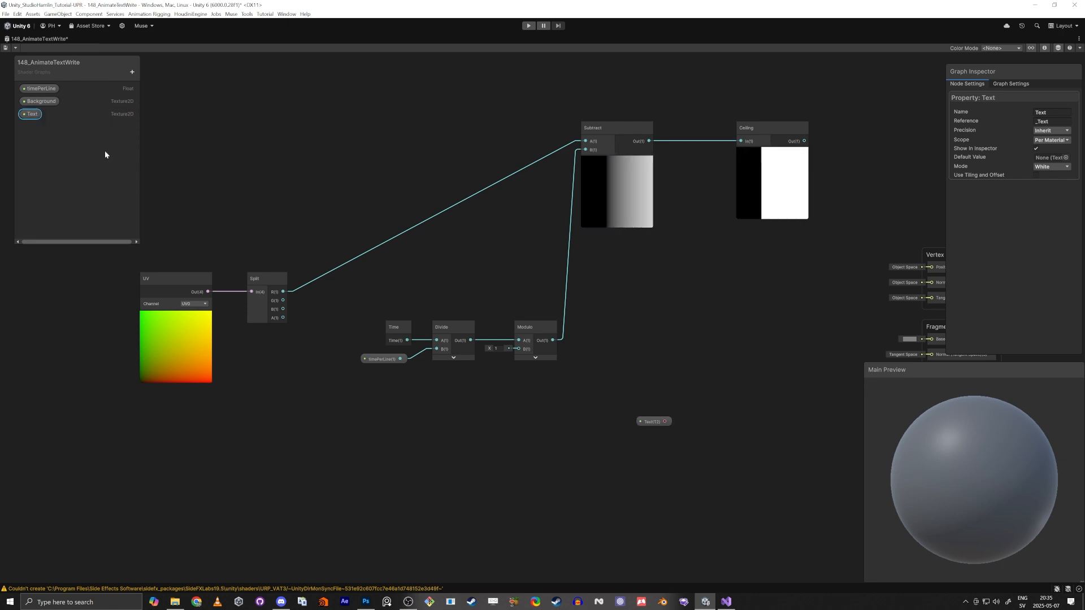
drag(40, 104, 740, 296)
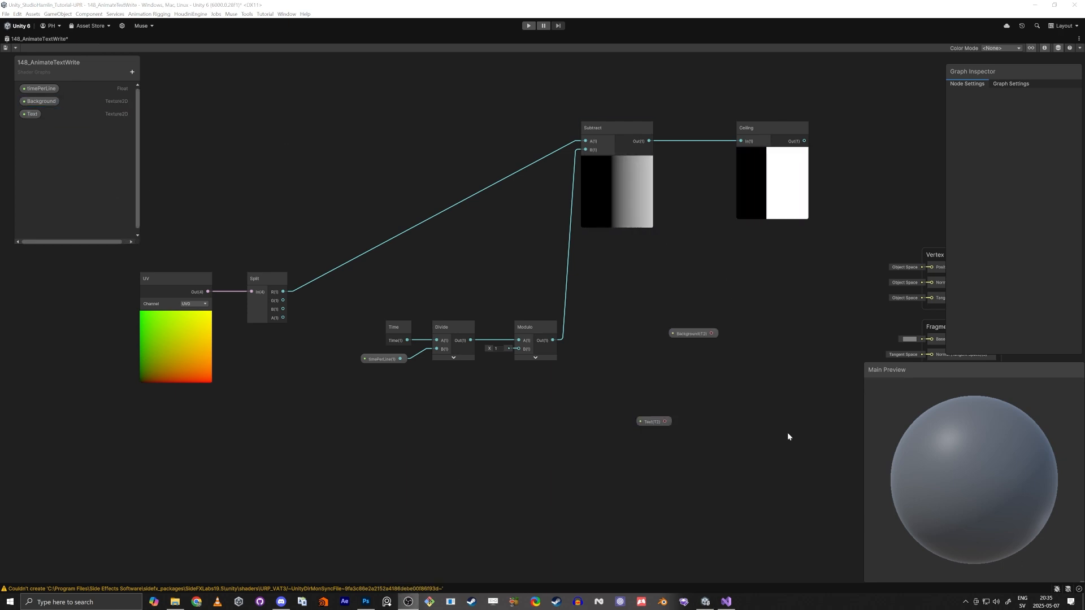
middle_drag(674, 357, 539, 362)
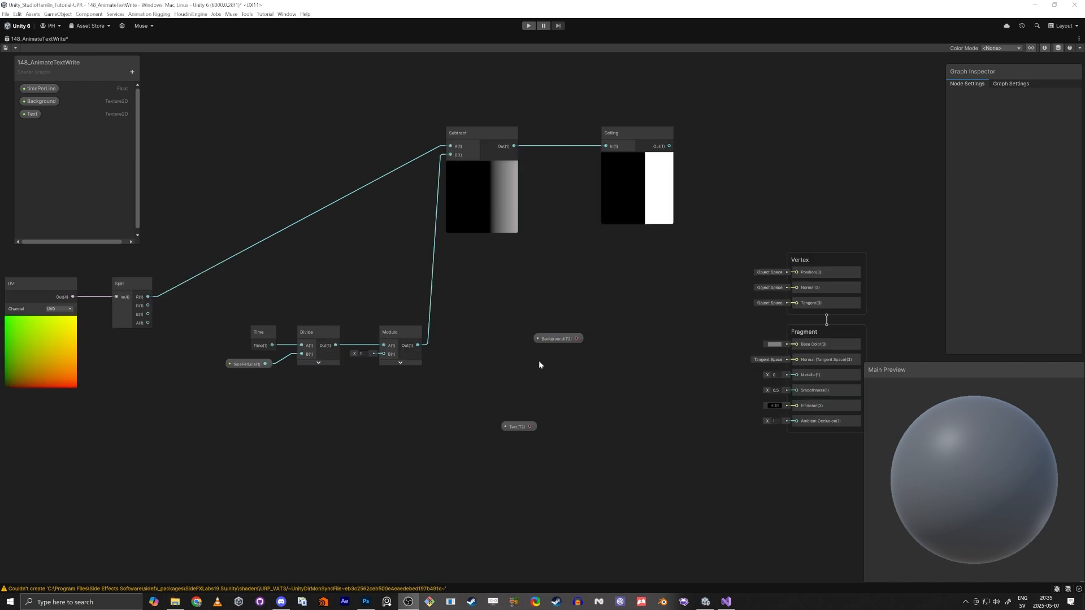
drag(557, 339, 505, 504)
drag(519, 425, 528, 384)
scroll(528, 384, up, 4)
scroll(653, 410, down, 1)
middle_drag(654, 411, 591, 358)
click(576, 351)
Add a Sample Texture 2D node and connect the Text property to its Texture input
key(space)
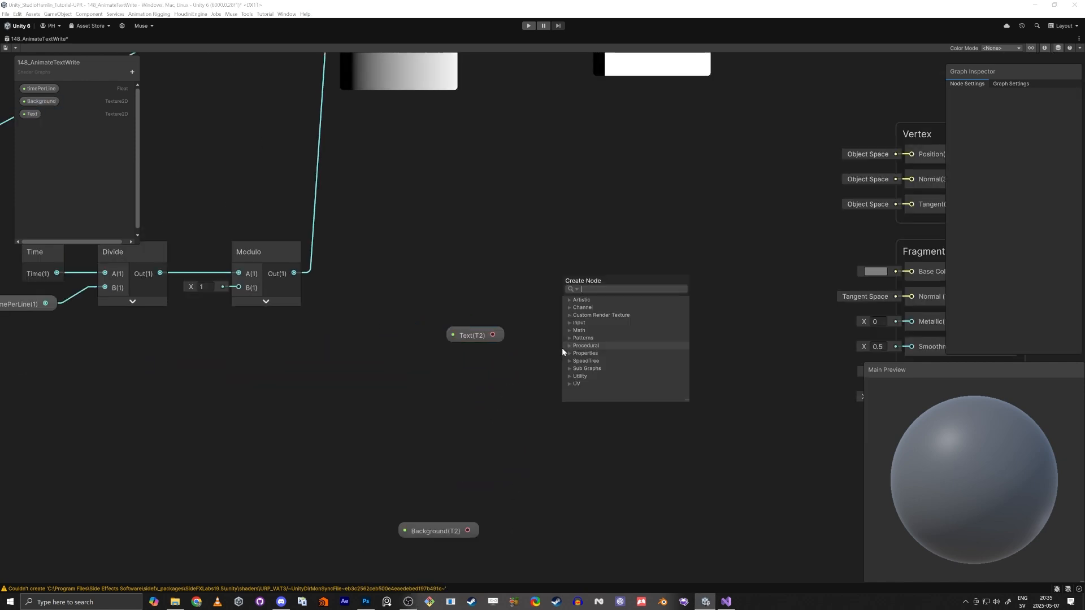
text(sampe)
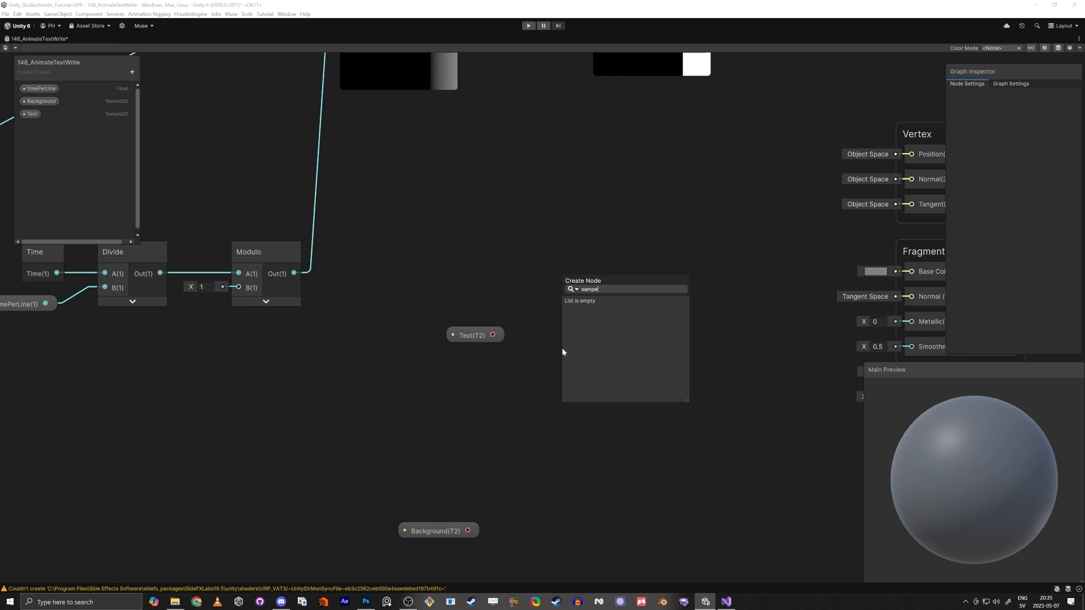
key(BackSpace)
text(le te)
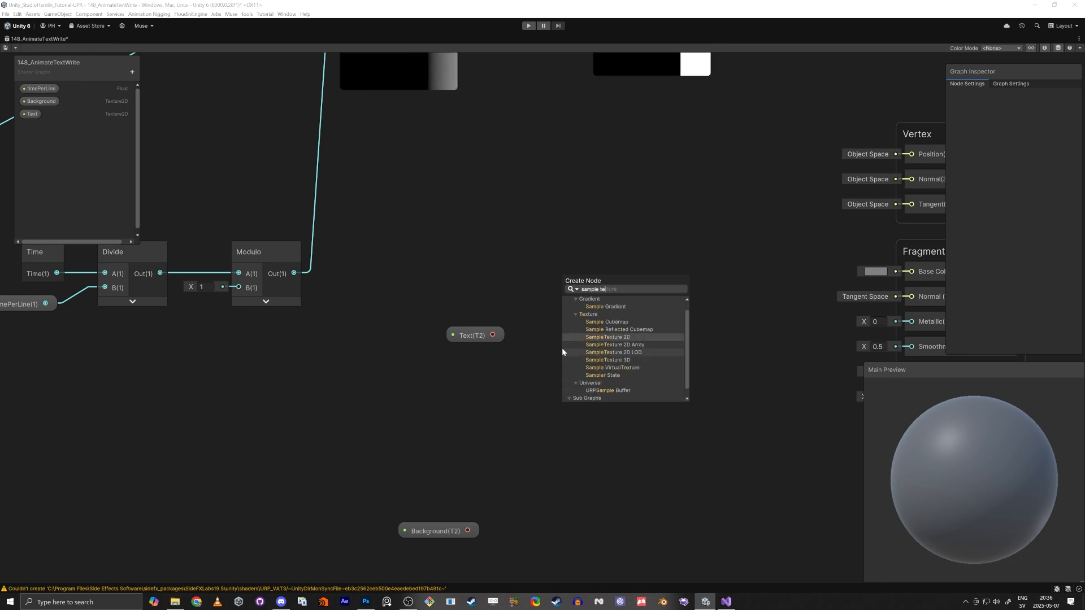
click(563, 346)
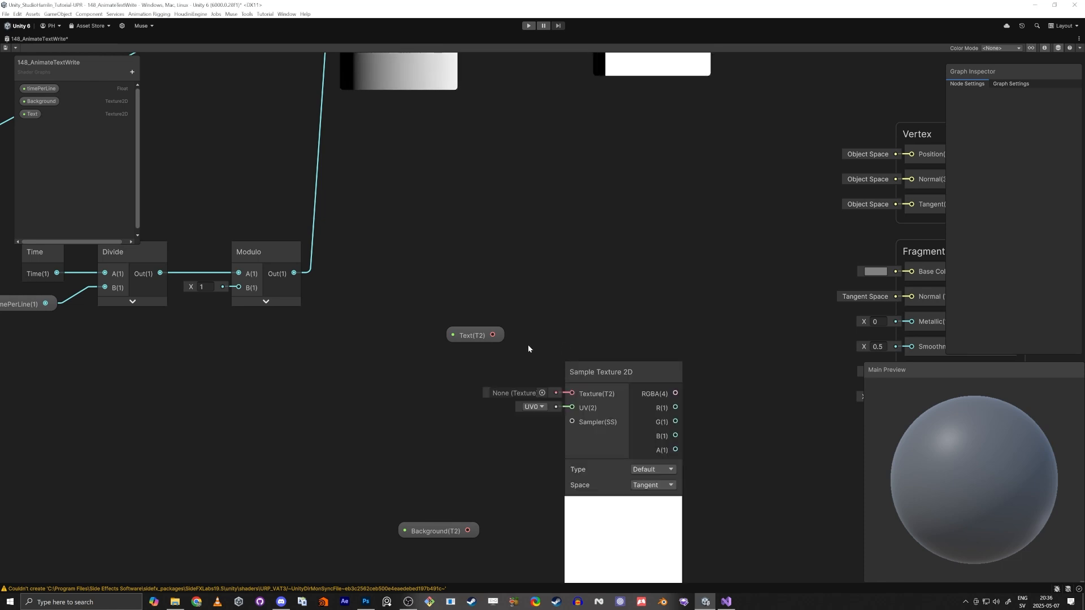
drag(492, 334, 599, 315)
middle_drag(622, 236, 562, 253)
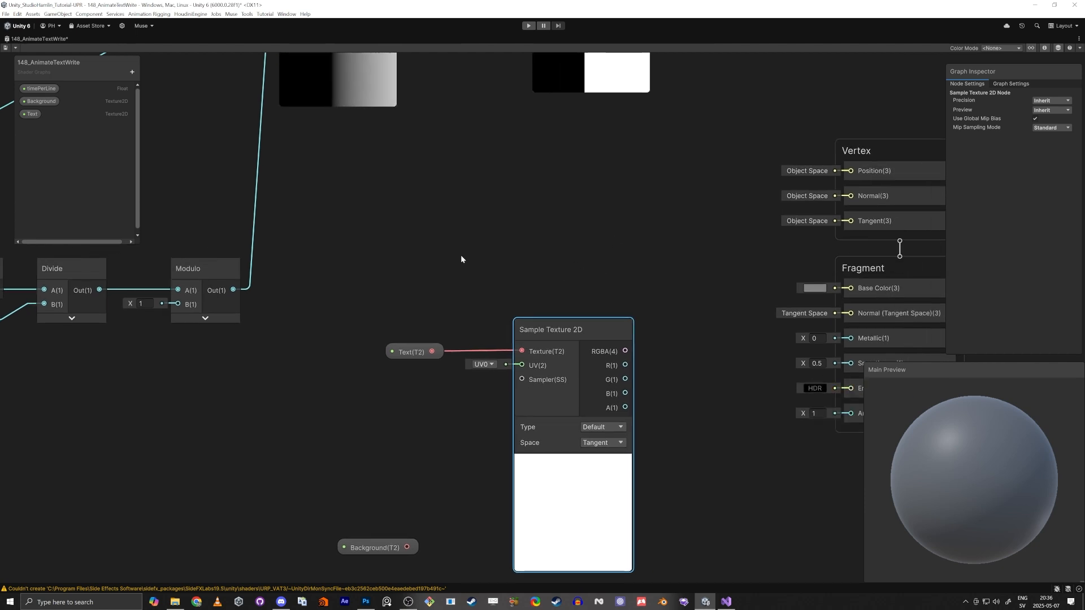
drag(383, 340, 560, 217)
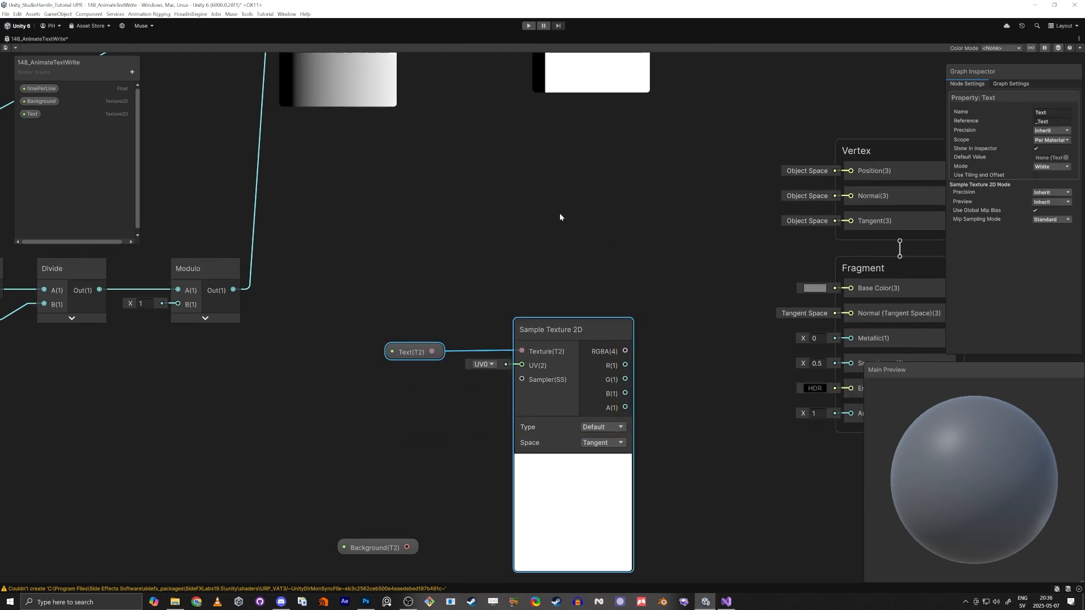
middle_drag(560, 217, 566, 351)
Reposition the Sample Texture 2D, UV and Split nodes to make room in the graph
scroll(565, 351, down, 2)
drag(567, 432, 504, 66)
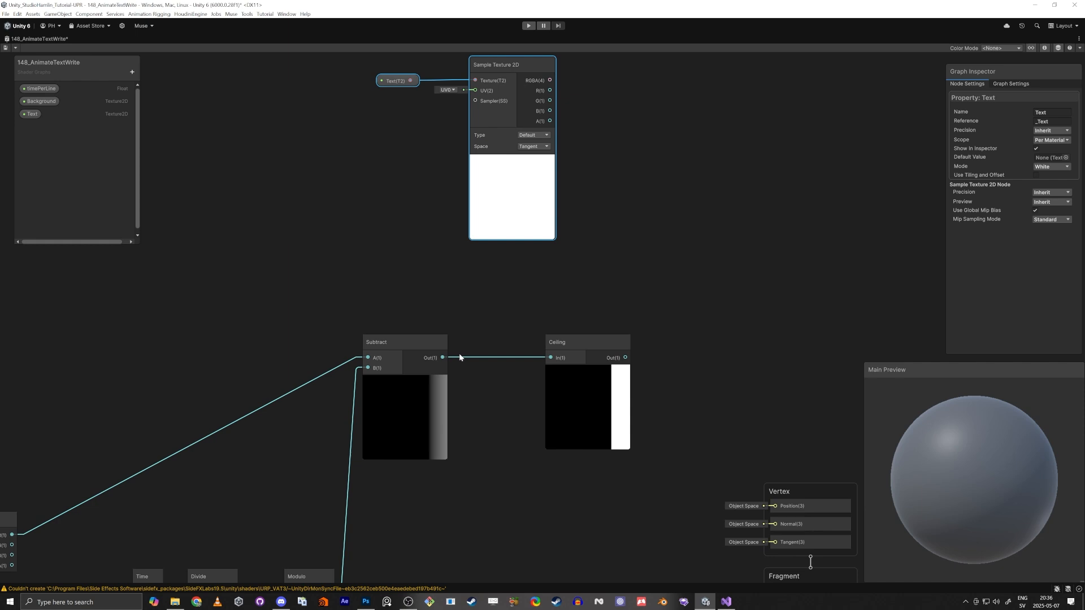
middle_drag(459, 355, 498, 251)
scroll(498, 251, down, 1)
drag(397, 191, 627, 308)
drag(623, 312, 639, 377)
middle_drag(432, 460, 527, 409)
scroll(528, 408, down, 4)
drag(286, 458, 496, 264)
click(446, 387)
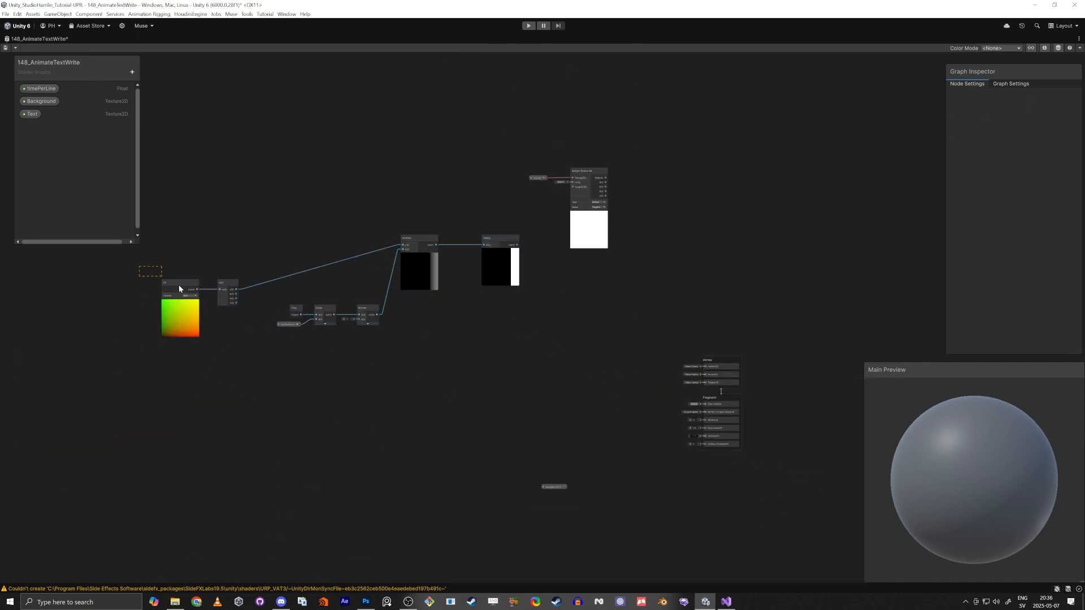
drag(178, 285, 286, 350)
drag(145, 264, 262, 363)
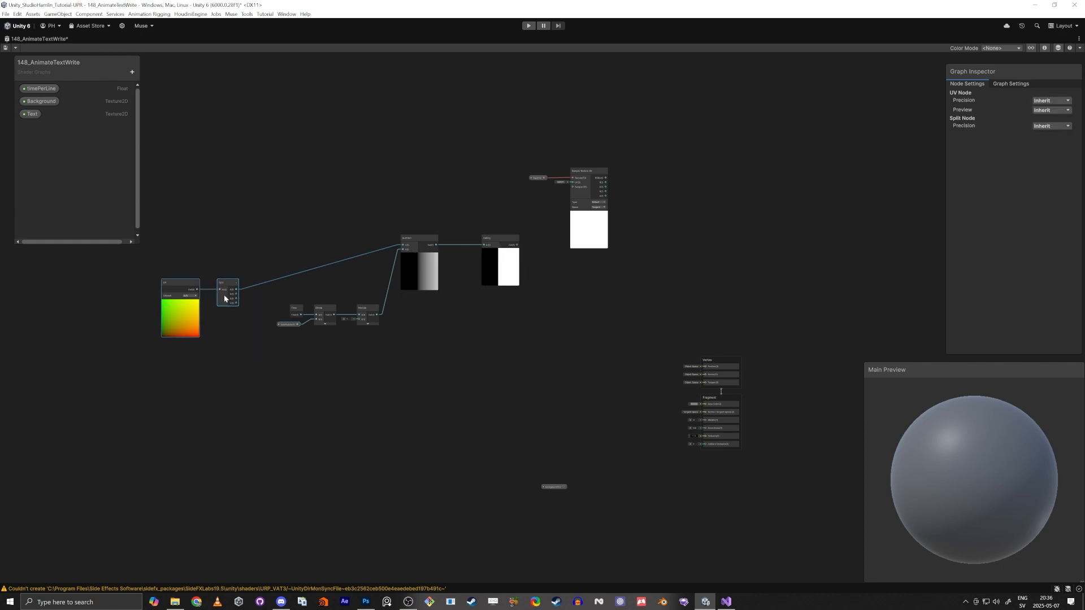
drag(225, 299, 214, 362)
click(256, 351)
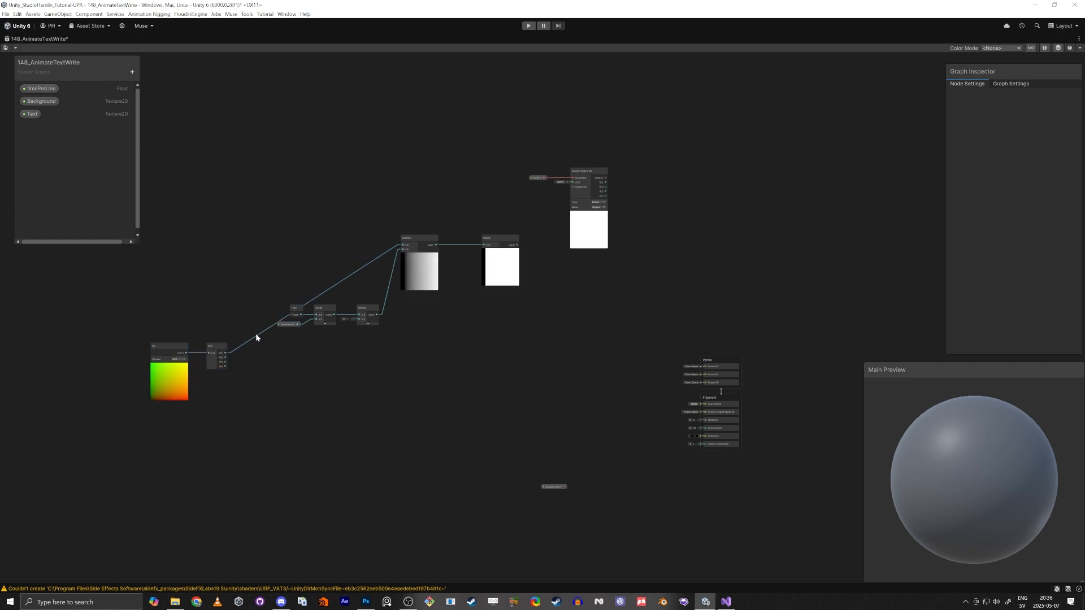
Insert an Add node between the Split R output and the Subtract A input and collapse its preview
scroll(260, 291, up, 2)
key(space)
text(add)
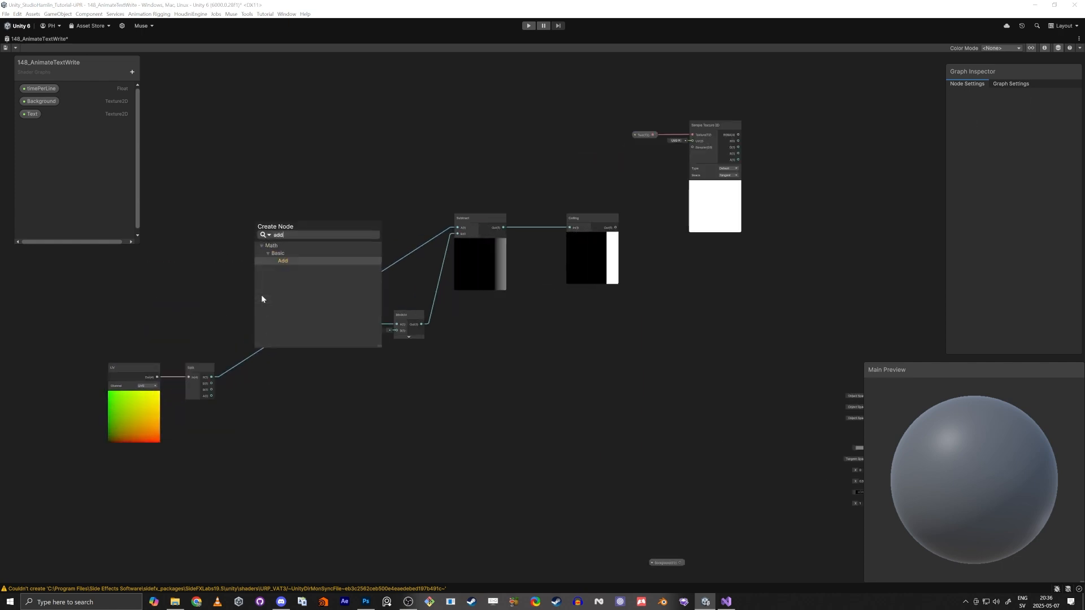
key(Return)
drag(277, 309, 457, 228)
scroll(279, 256, up, 3)
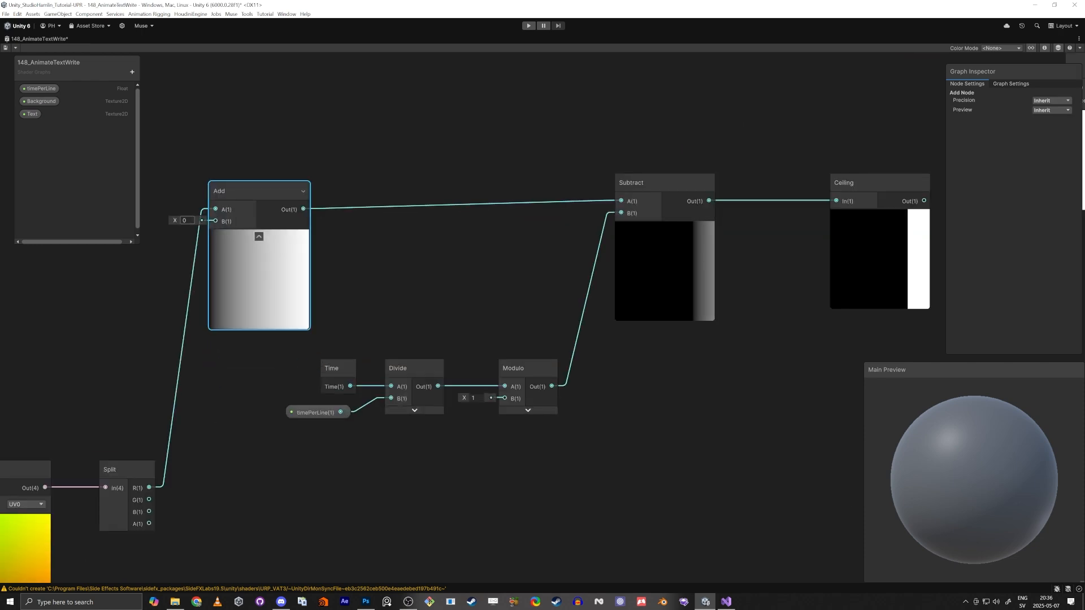
click(259, 237)
drag(240, 192, 260, 185)
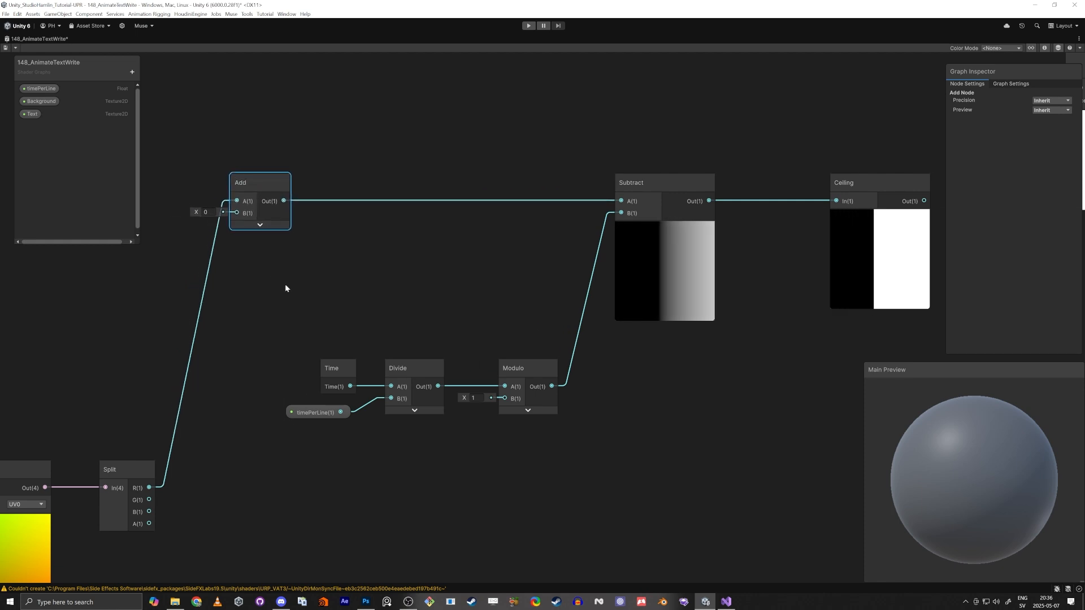
Move the Sample Texture 2D node and Text property node above the Ceiling node
scroll(285, 284, down, 3)
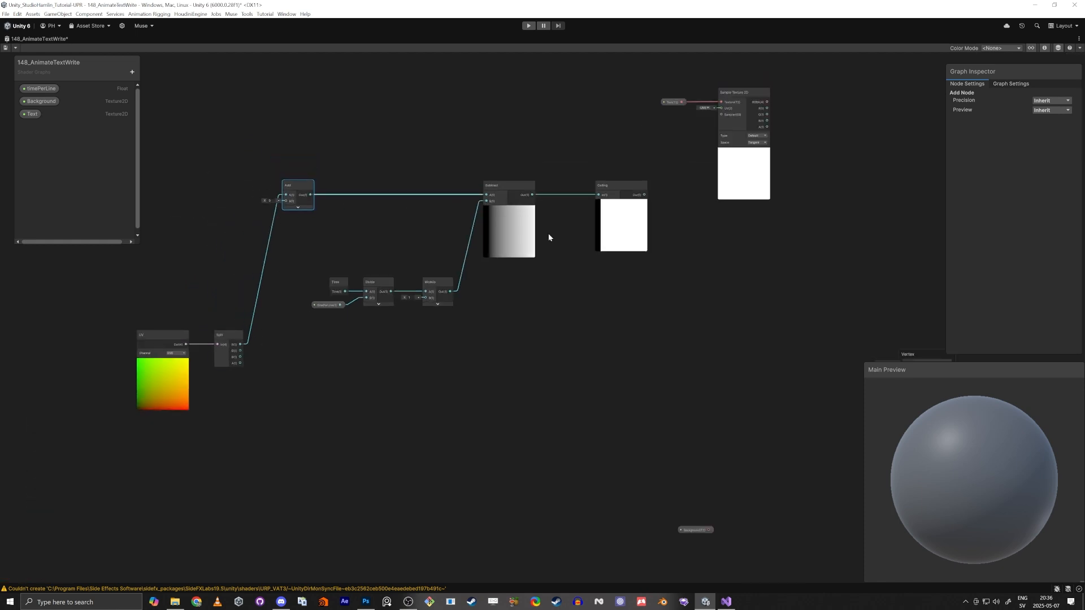
middle_drag(617, 357, 459, 424)
scroll(467, 362, up, 2)
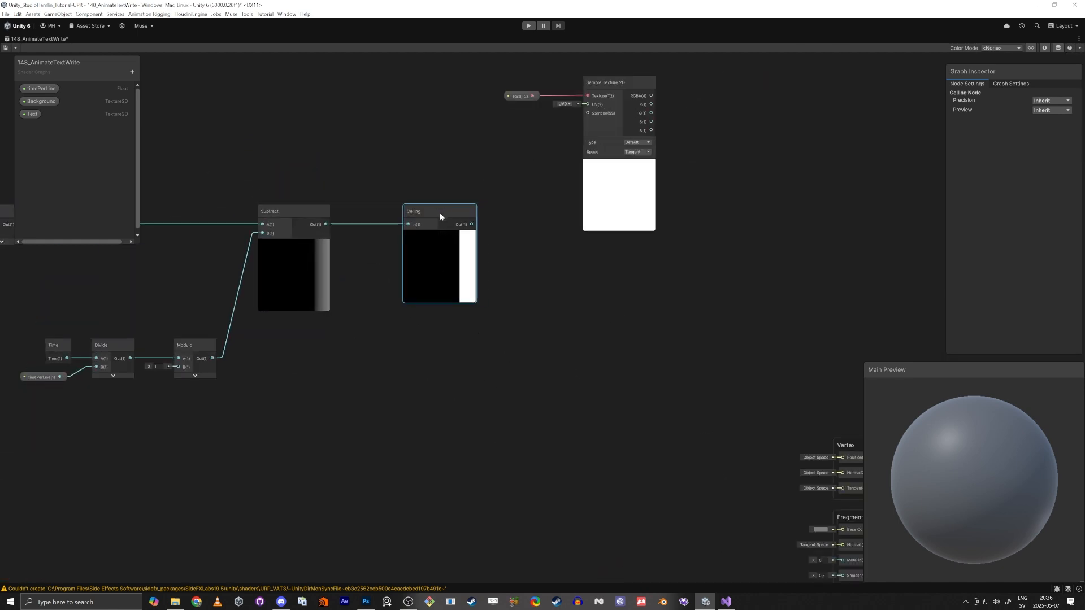
drag(441, 216, 402, 208)
click(618, 85)
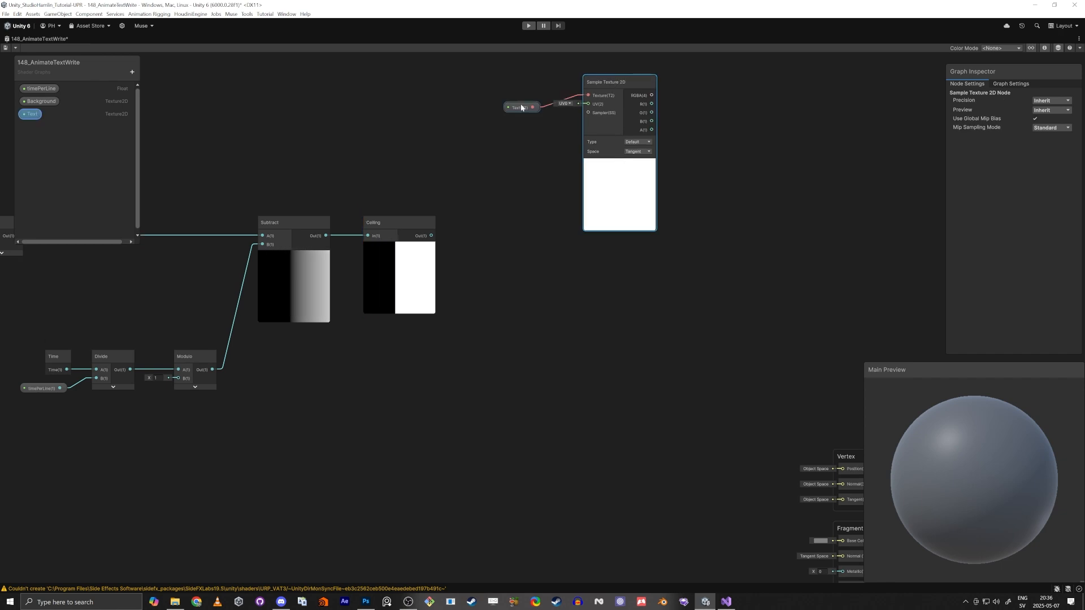
drag(520, 105, 509, 125)
drag(612, 80, 594, 128)
Search for text and assign the handwritten text texture as the Text property's default value
click(506, 139)
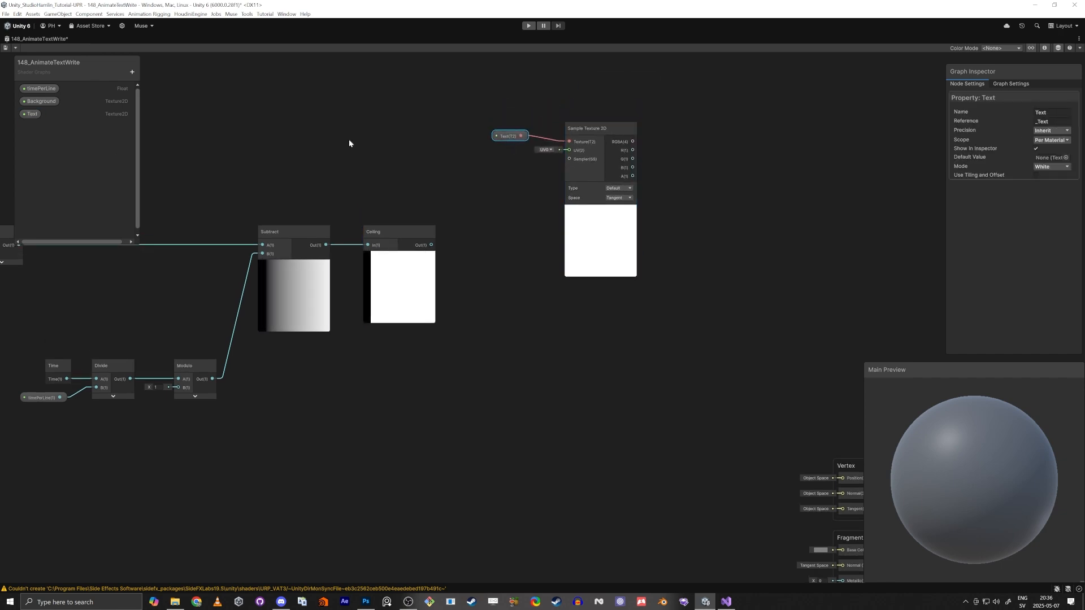
click(1066, 159)
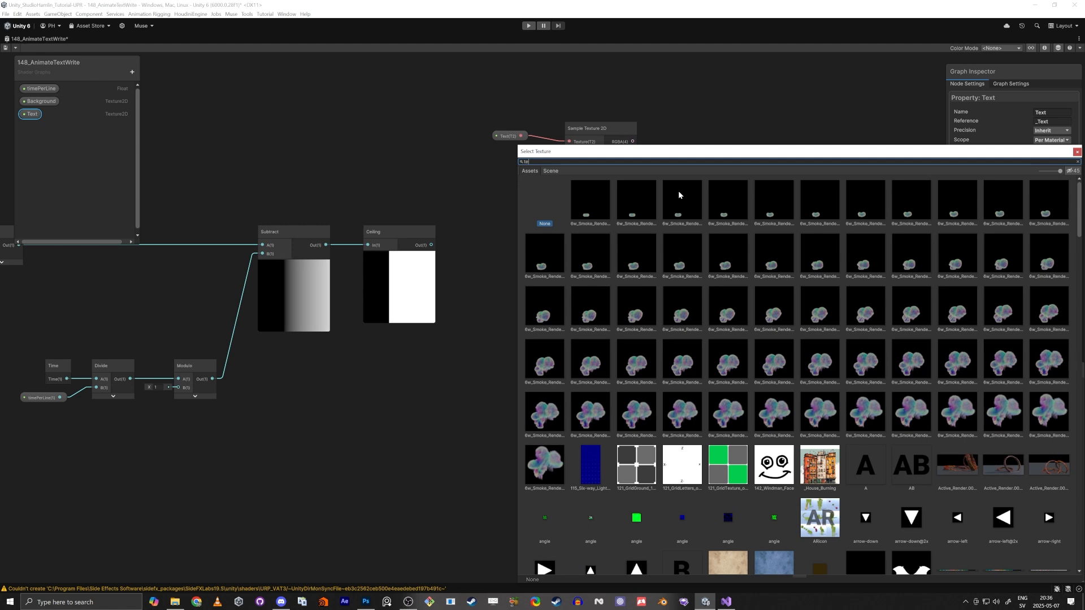
text(text)
double_click(822, 202)
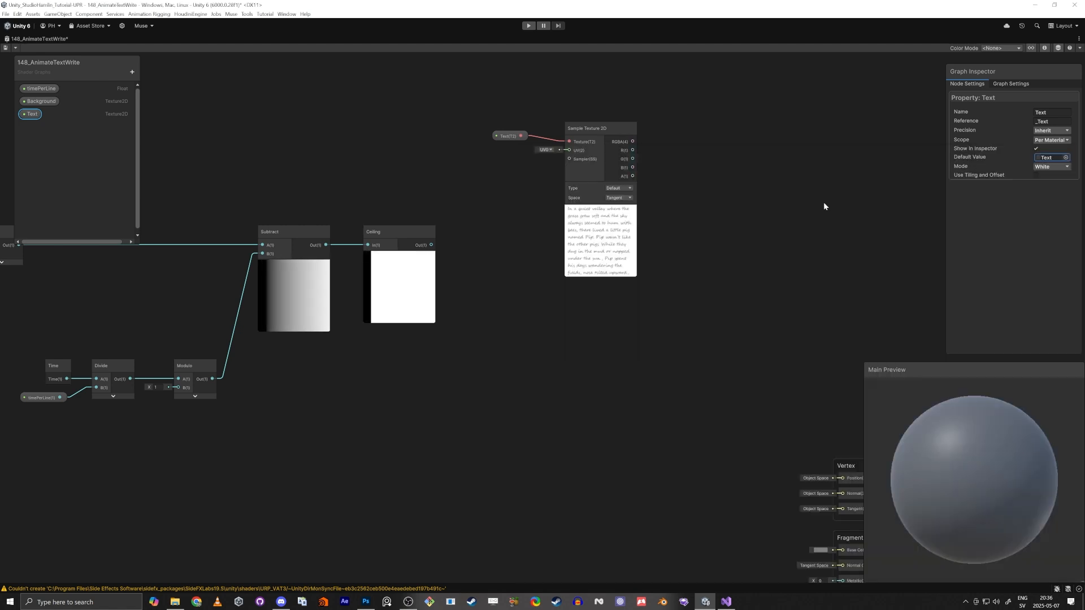
scroll(615, 208, up, 3)
scroll(602, 213, down, 2)
click(597, 319)
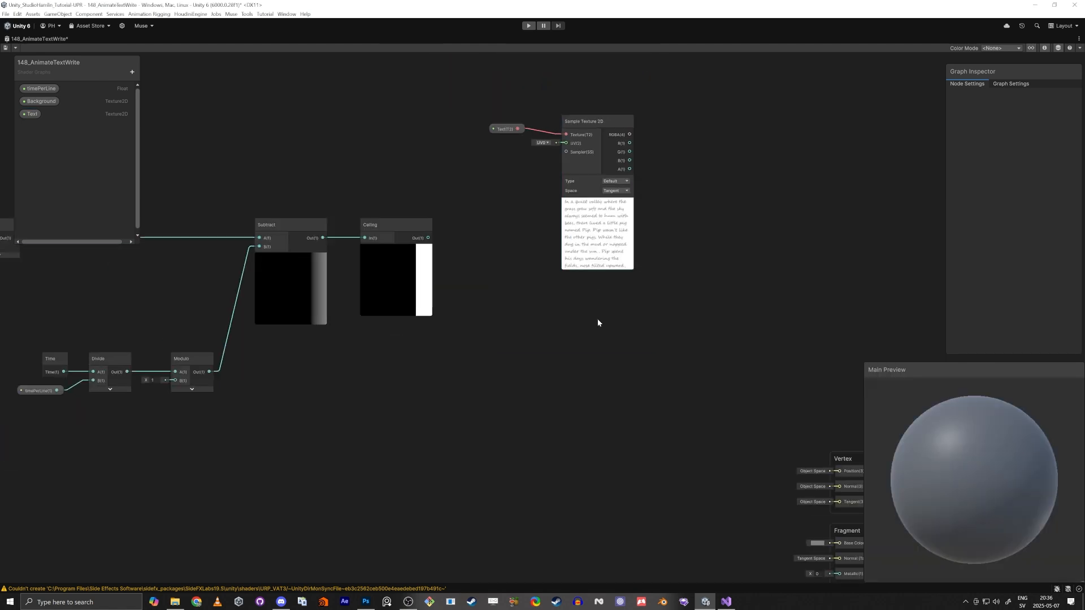
Add a Lerp node and connect the Ceiling output to its T input
key(space)
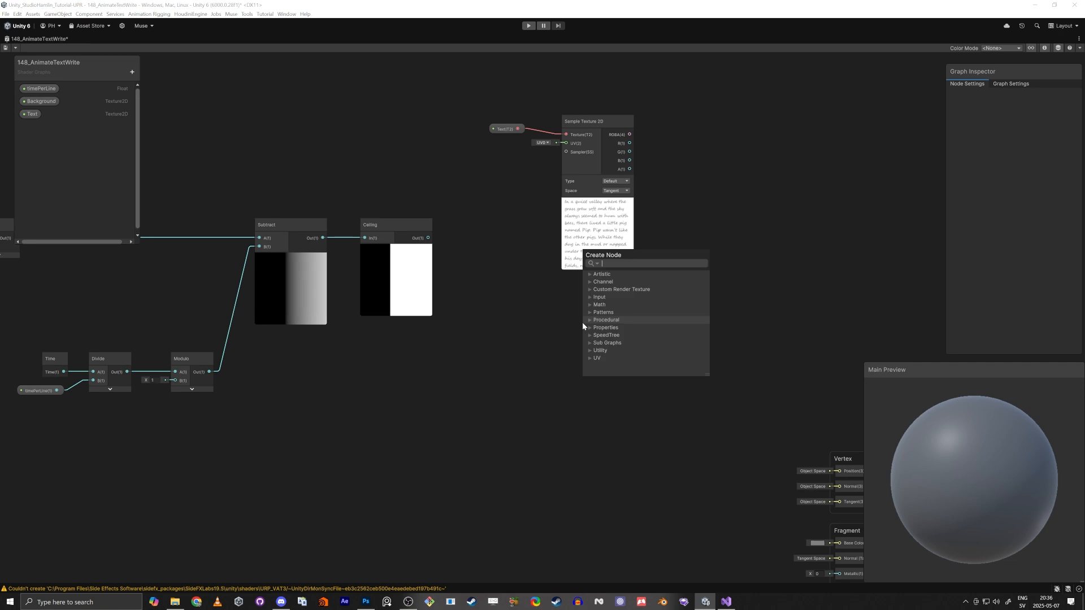
text(lerp)
key(Return)
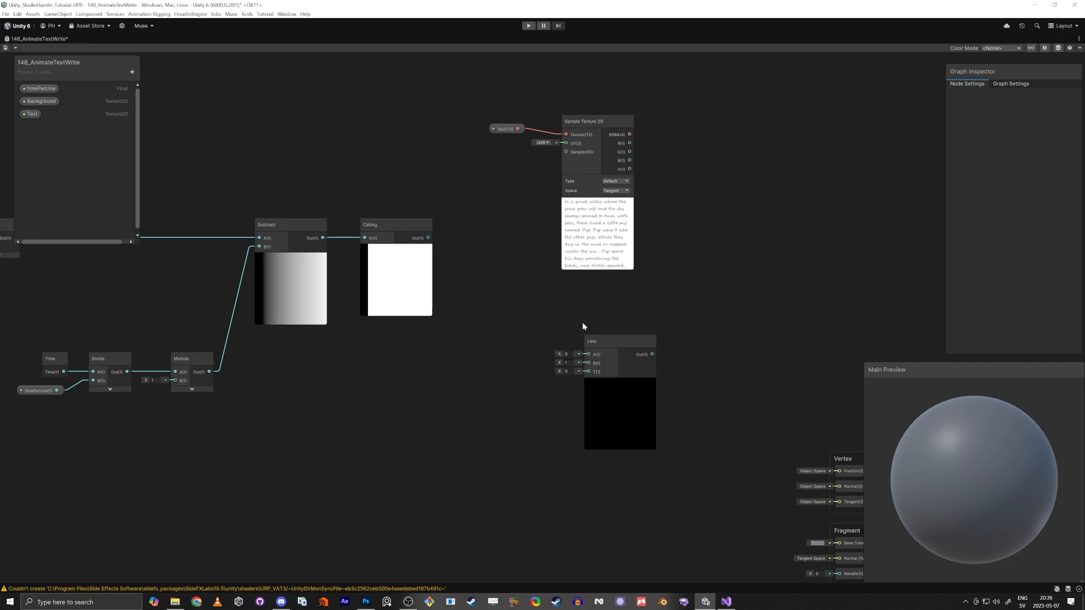
scroll(592, 321, up, 2)
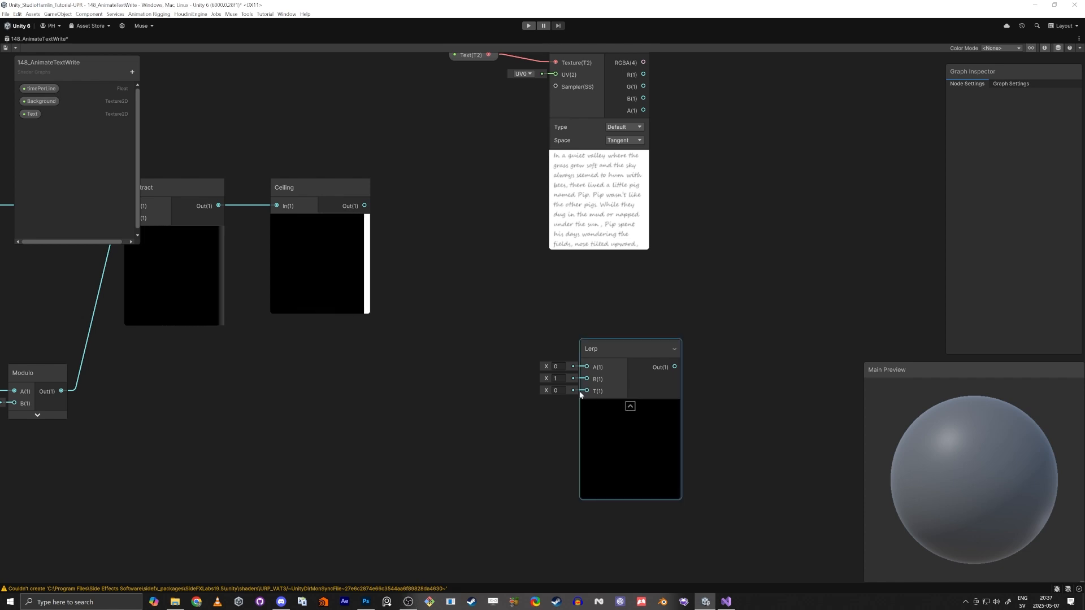
drag(587, 390, 365, 207)
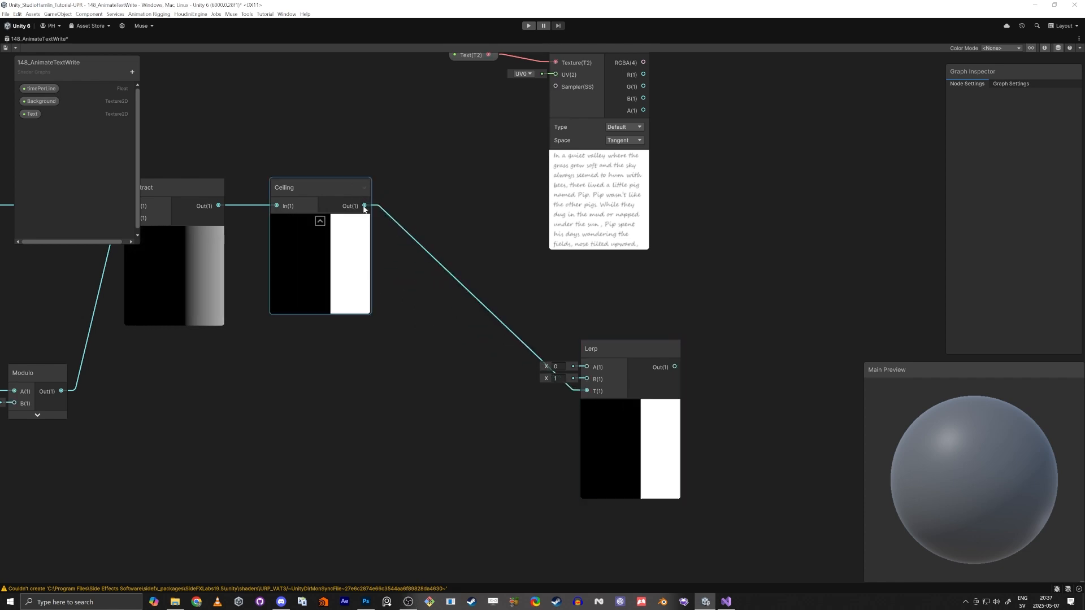
Try connecting the Sample Texture 2D RGBA output to the Lerp B input and delete that link
middle_drag(511, 290, 463, 361)
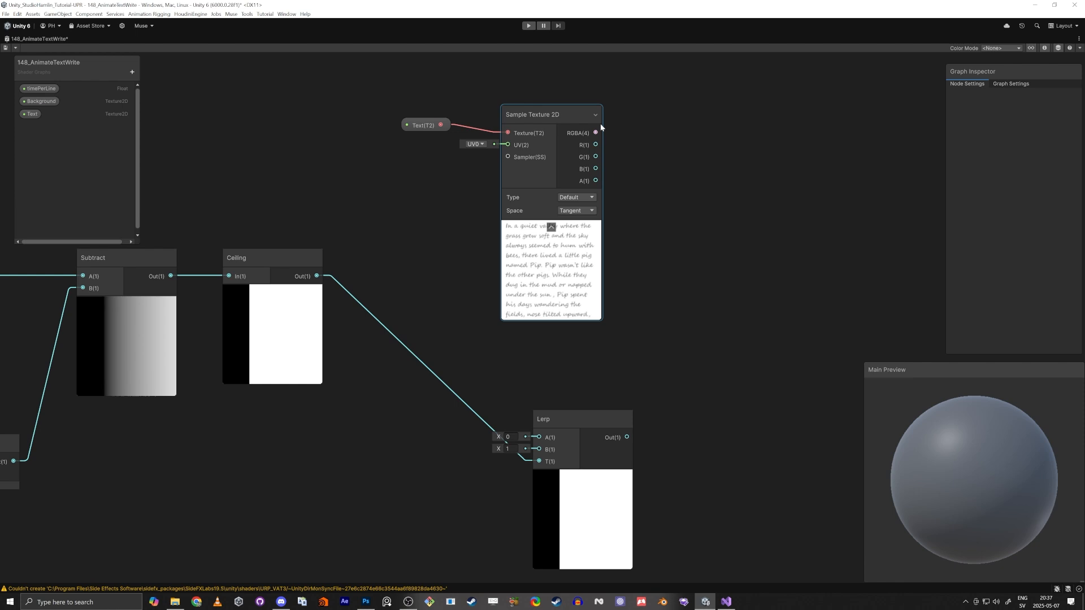
drag(554, 115, 533, 112)
drag(428, 86, 539, 438)
click(582, 147)
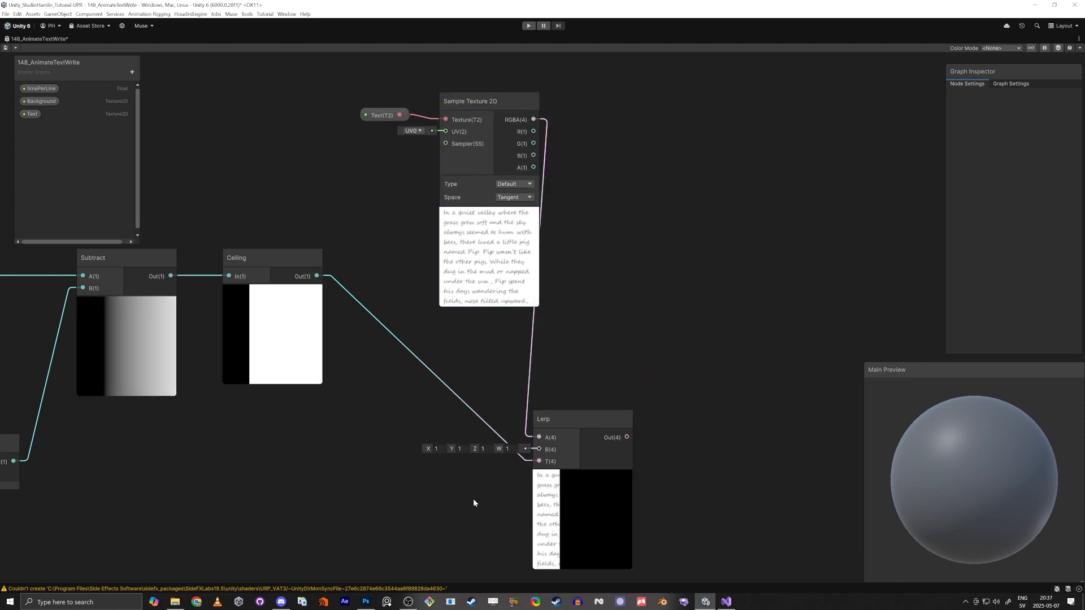
middle_drag(459, 501, 456, 416)
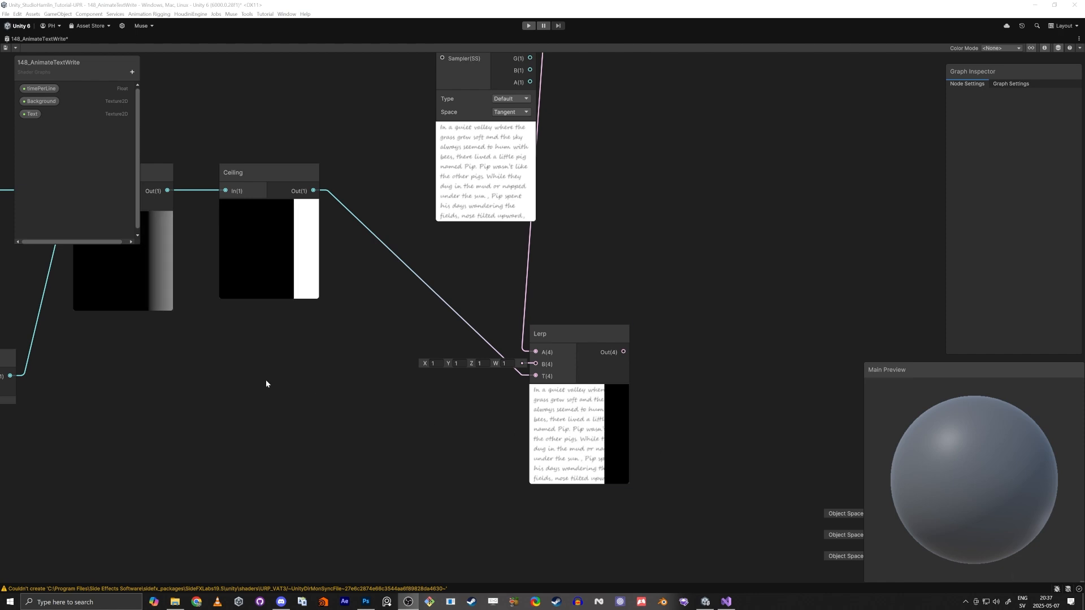
scroll(360, 427, down, 2)
middle_drag(360, 427, 527, 478)
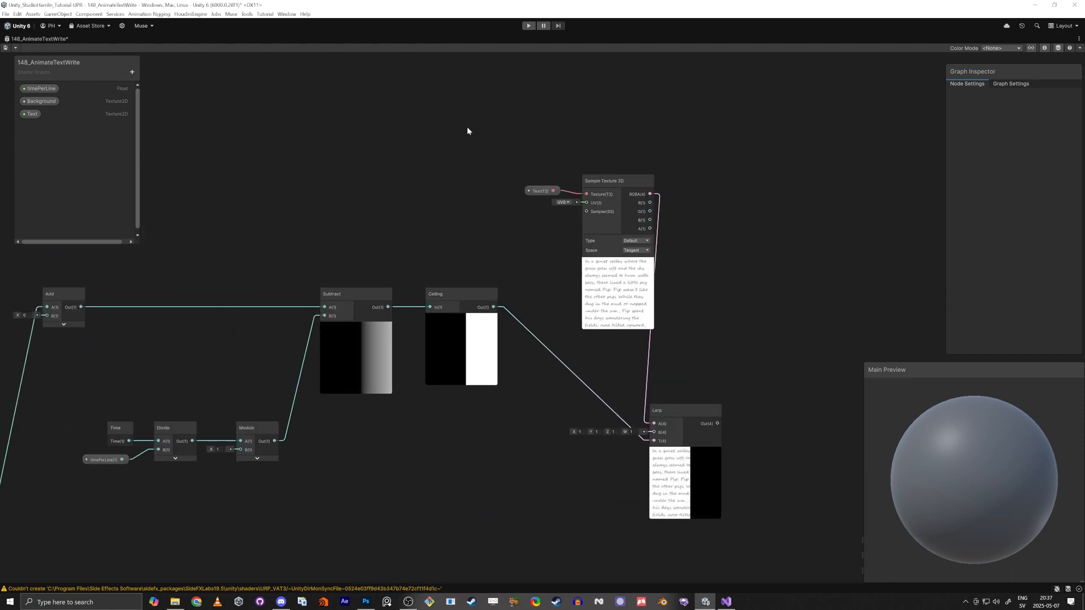
mouse_move(467, 131)
mouse_down()
mouse_move(609, 193)
mouse_move(443, 100)
mouse_move(475, 143)
mouse_up()
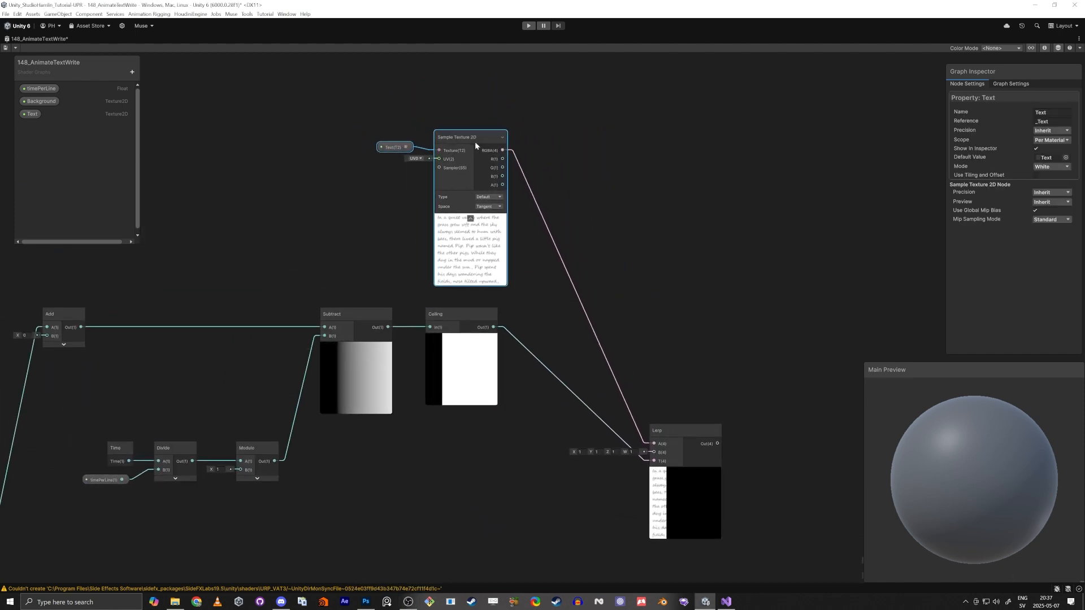
click(600, 292)
key(Delete)
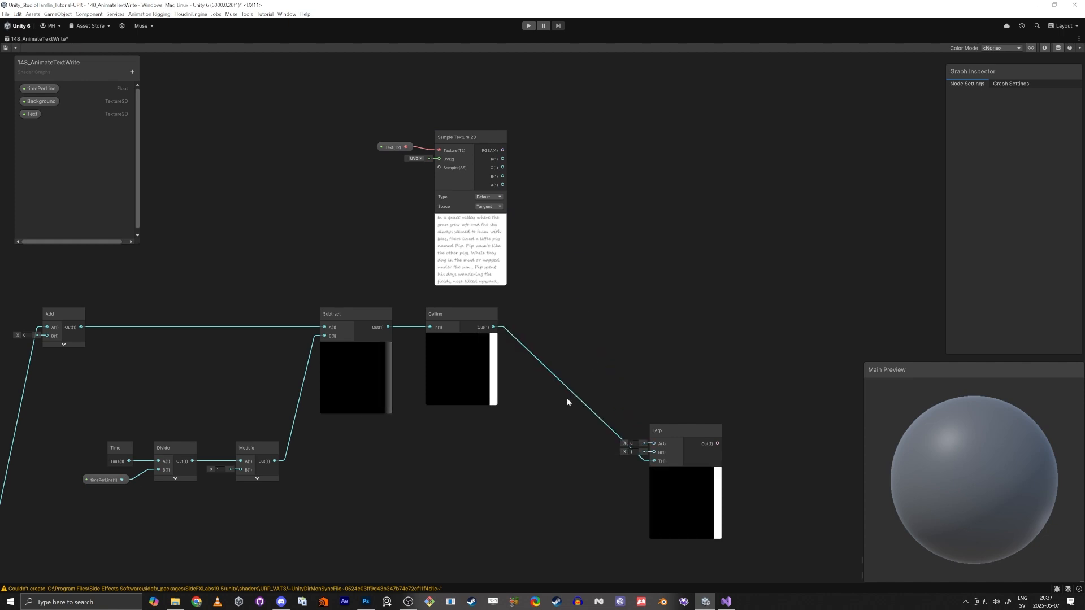
Zoom in to examine the handwritten text in the Sample Texture 2D preview
drag(654, 461, 619, 385)
key(Escape)
drag(569, 307, 840, 339)
scroll(526, 258, up, 3)
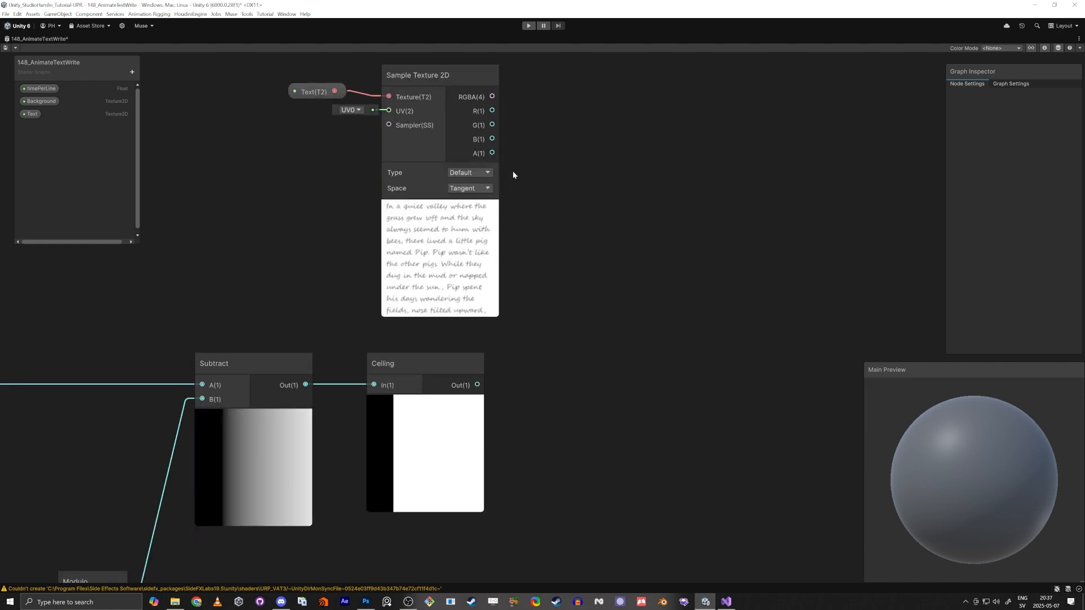
scroll(439, 220, up, 3)
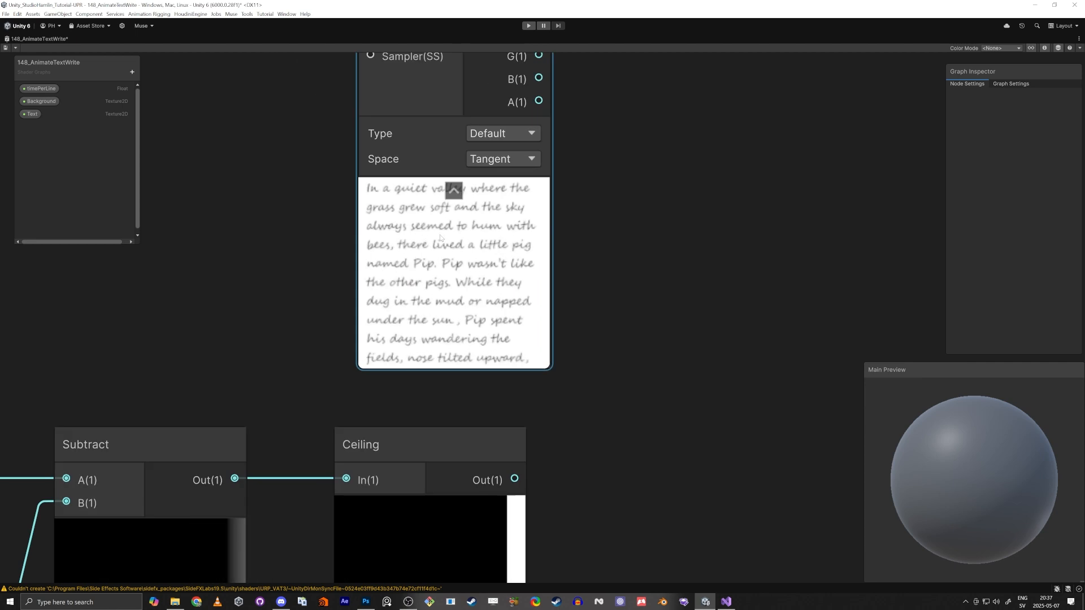
Add a Multiply node fed by the alpha output of the text's Sample Texture 2D node
click(653, 253)
middle_drag(653, 253, 638, 286)
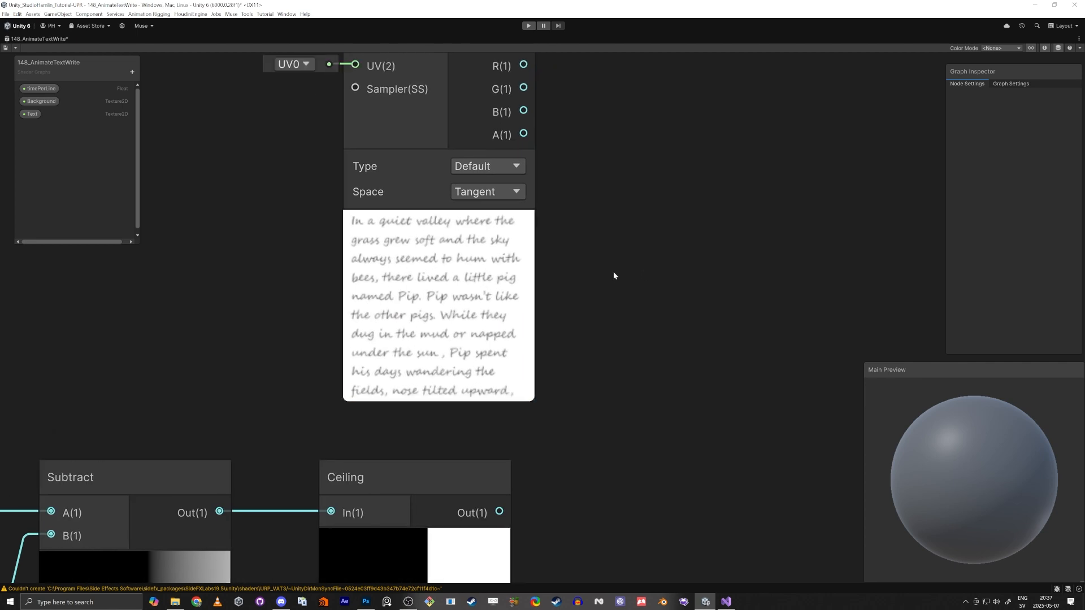
drag(523, 134, 722, 387)
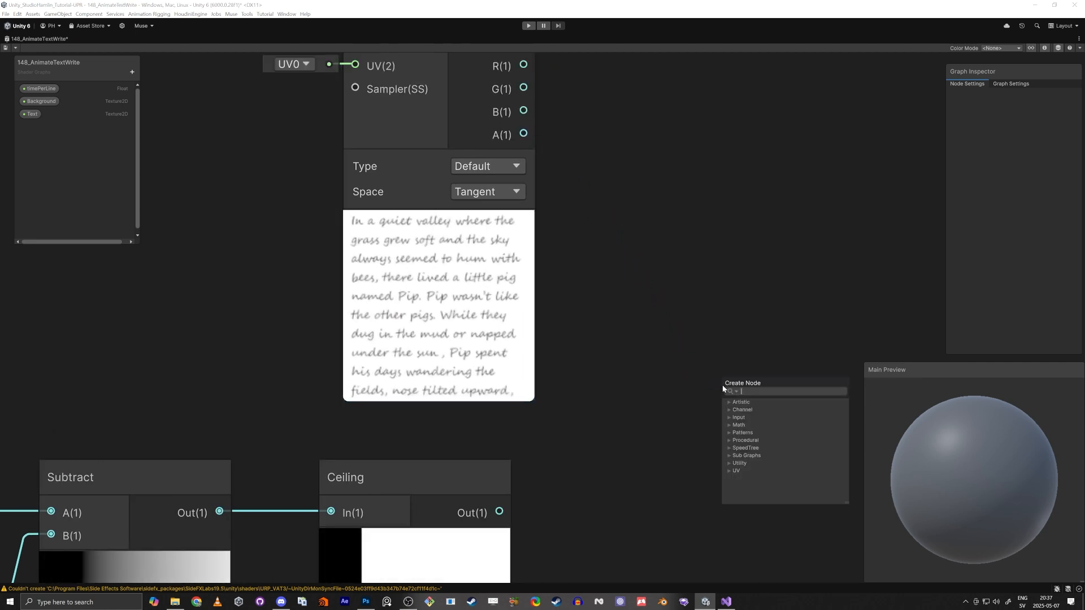
text(multiply)
key(Return)
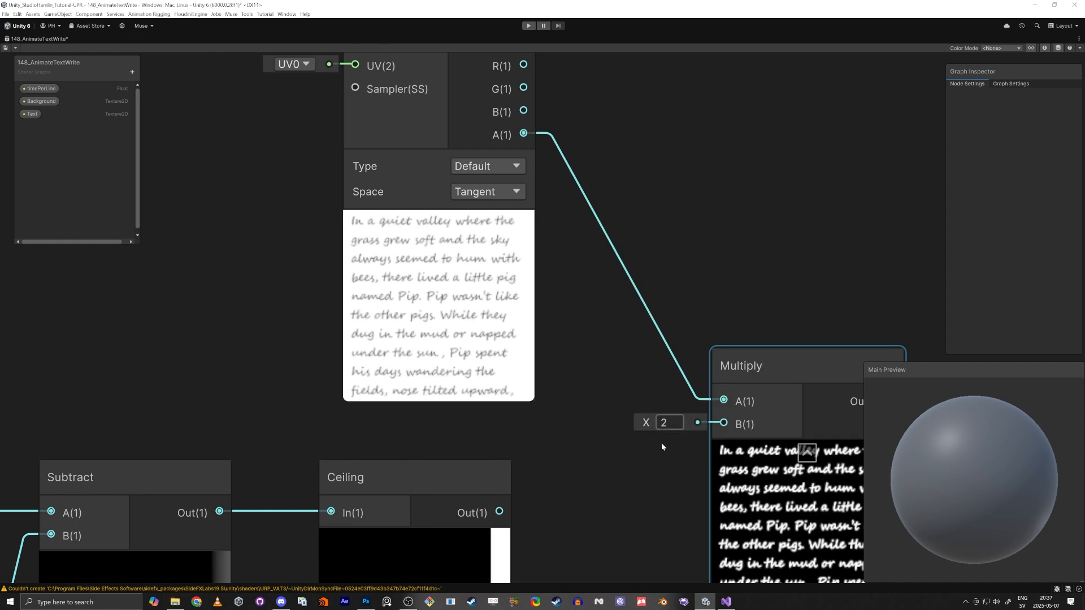
Reposition the Multiply node and connect the Ceiling output to its B input
scroll(648, 494, down, 2)
middle_drag(648, 497, 606, 296)
drag(697, 198, 682, 241)
scroll(513, 296, up, 2)
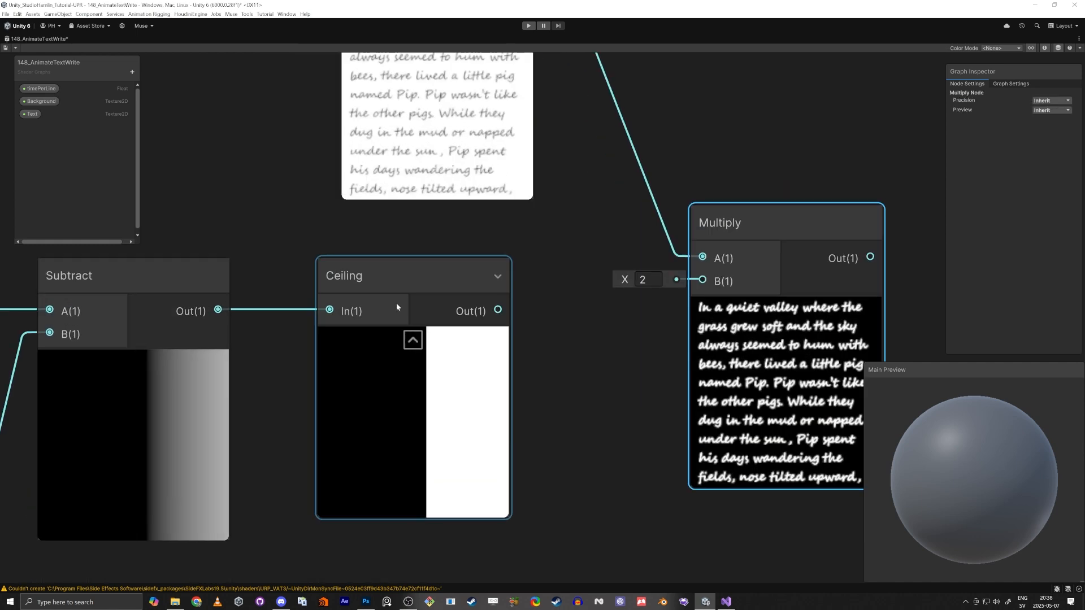
drag(498, 309, 709, 272)
scroll(585, 368, down, 2)
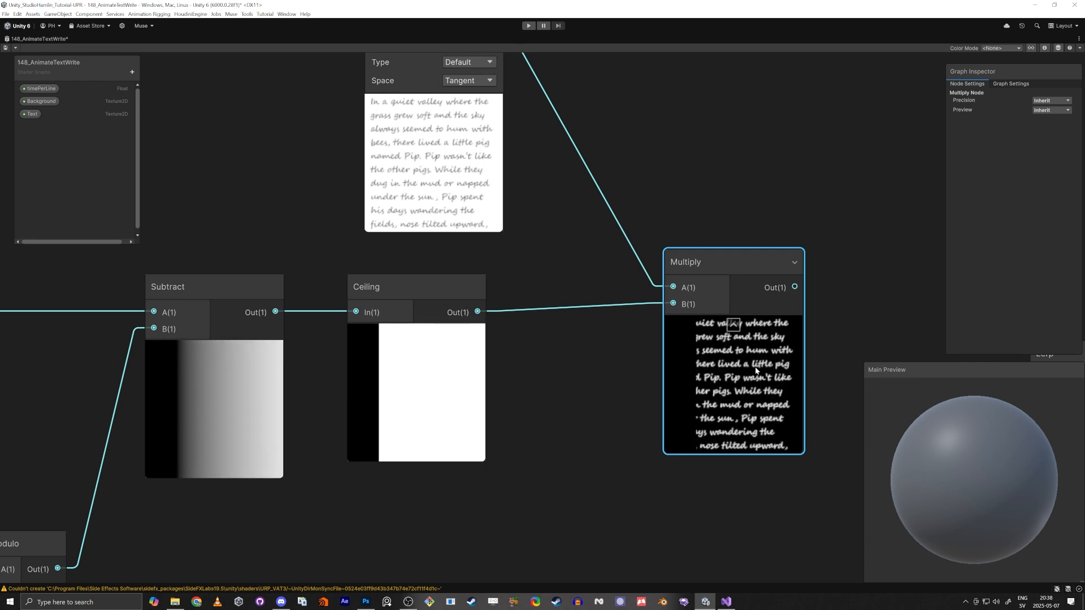
Insert a One Minus node between the Ceiling output and the Multiply B input
click(560, 425)
key(space)
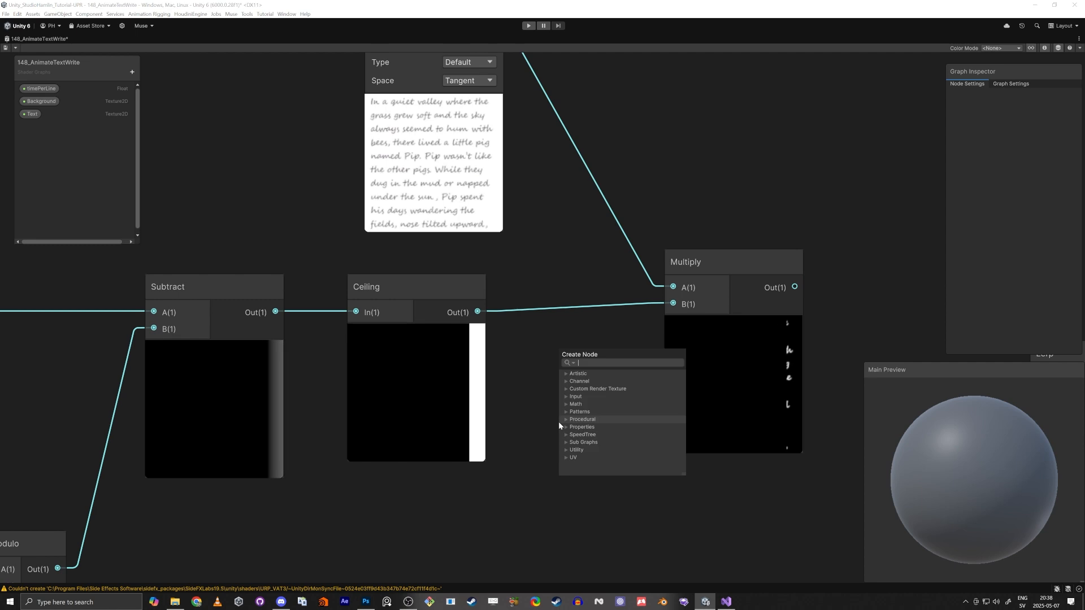
text(one minus)
key(Return)
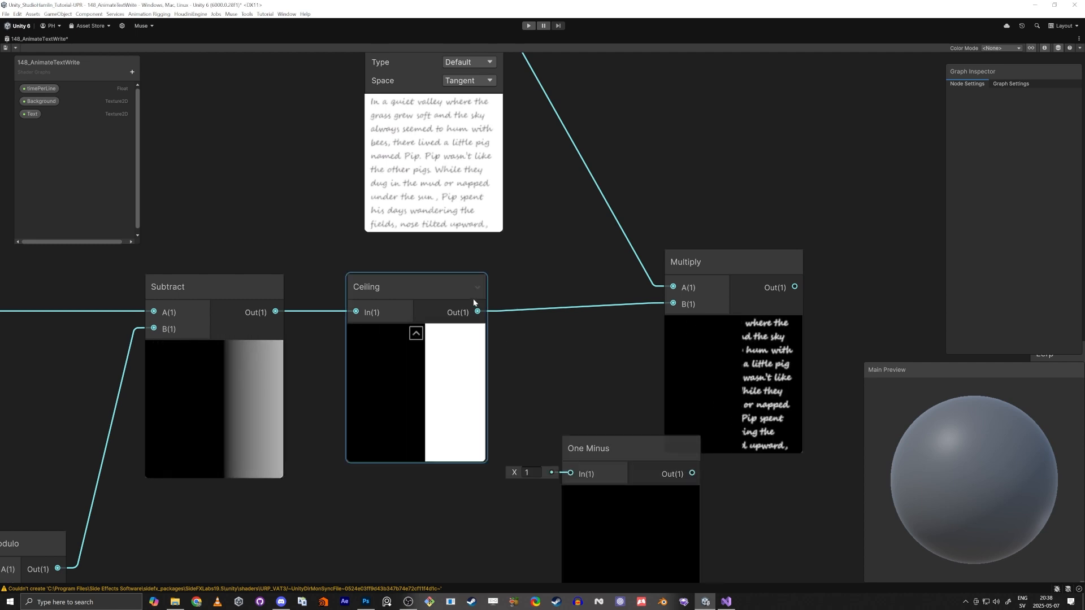
drag(477, 311, 570, 474)
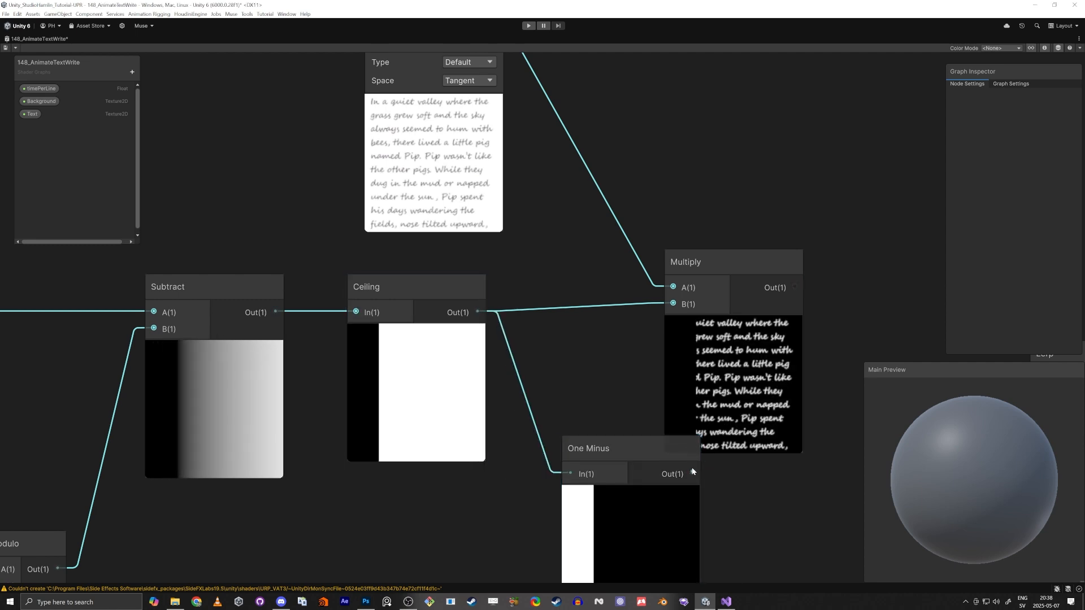
drag(693, 473, 673, 304)
Reposition the Multiply and One Minus nodes in the graph
click(744, 283)
drag(725, 274, 798, 294)
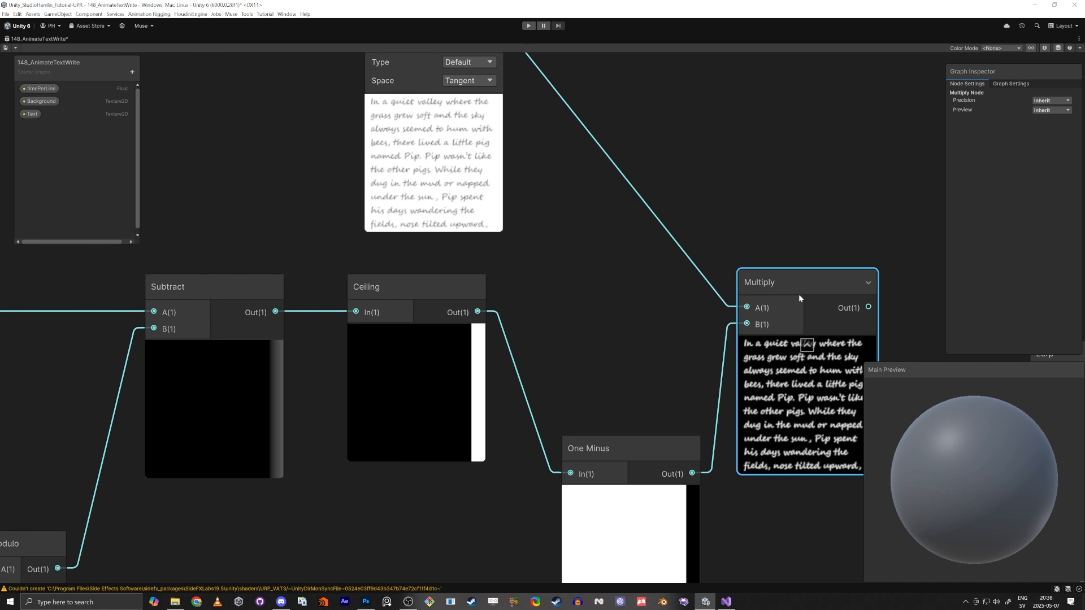
drag(616, 441, 598, 306)
middle_drag(676, 459, 560, 412)
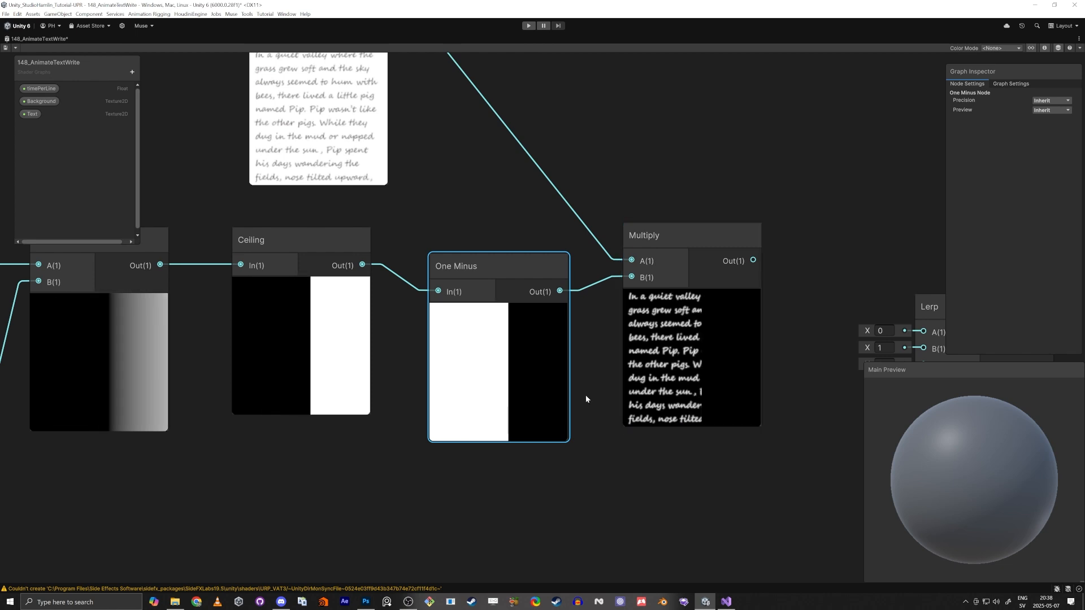
Rearrange the graph, moving the earlier node chain lower and placing the Lerp node beside the Multiply node
scroll(588, 400, down, 10)
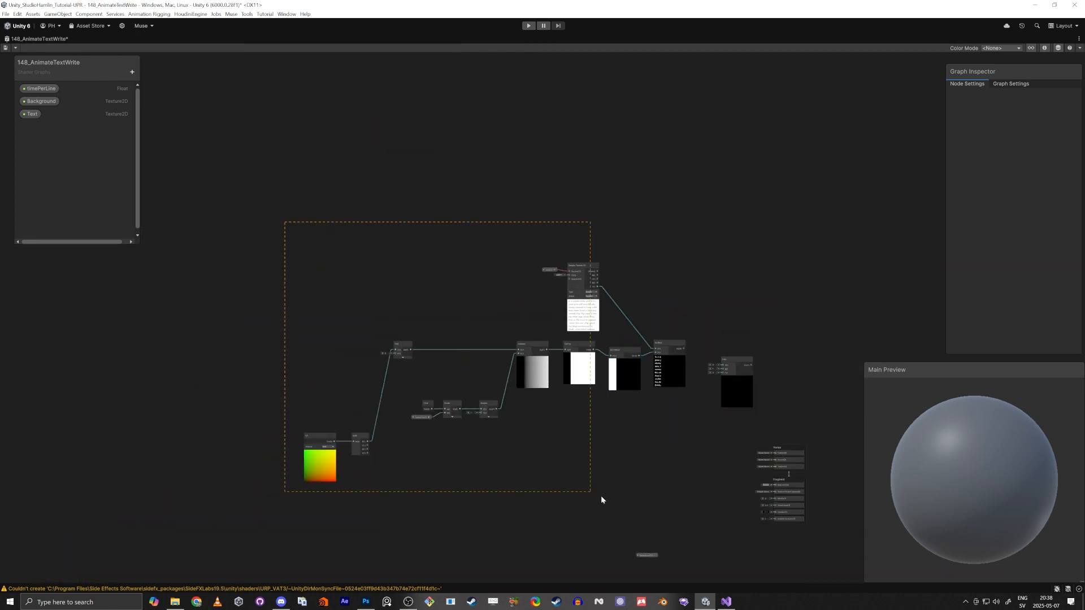
drag(683, 487, 685, 488)
drag(667, 377, 632, 494)
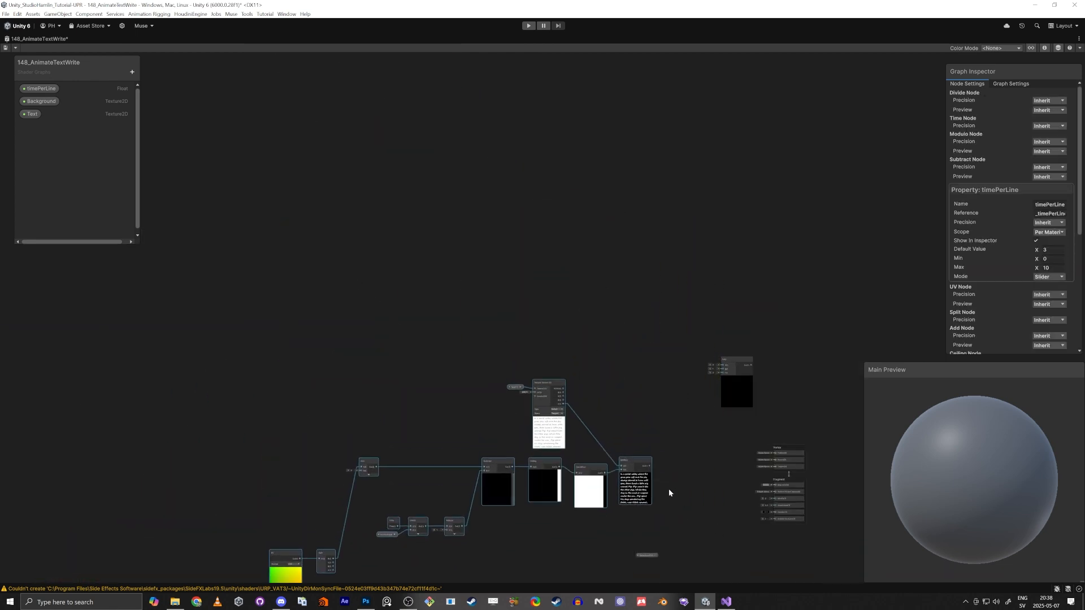
scroll(688, 488, up, 3)
middle_drag(688, 488, 591, 363)
click(625, 330)
scroll(621, 340, up, 4)
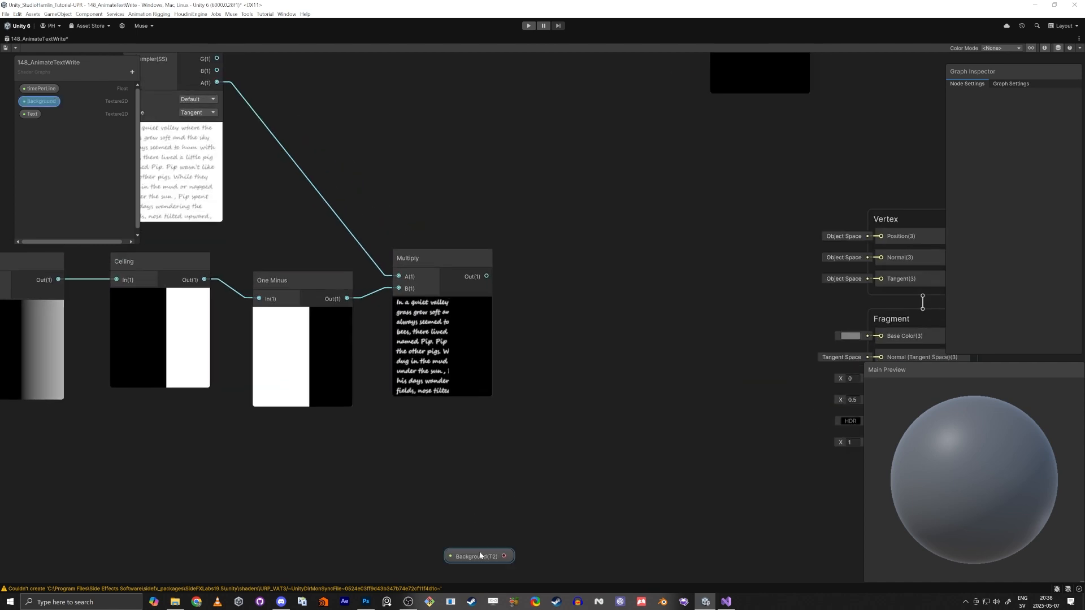
drag(480, 555, 588, 457)
middle_drag(659, 298, 636, 371)
middle_drag(654, 236, 634, 279)
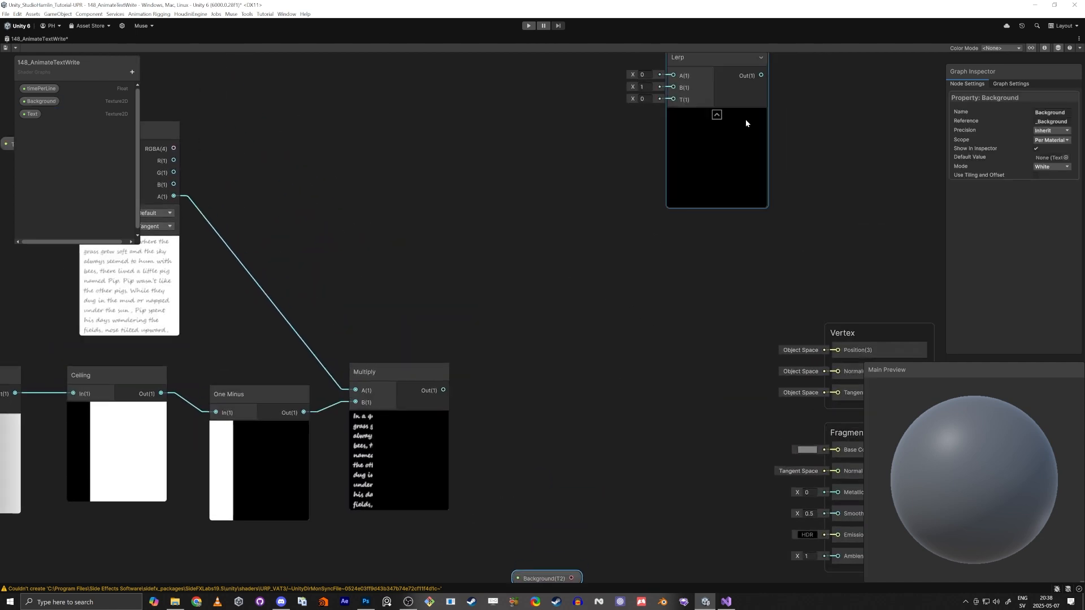
drag(745, 119, 648, 404)
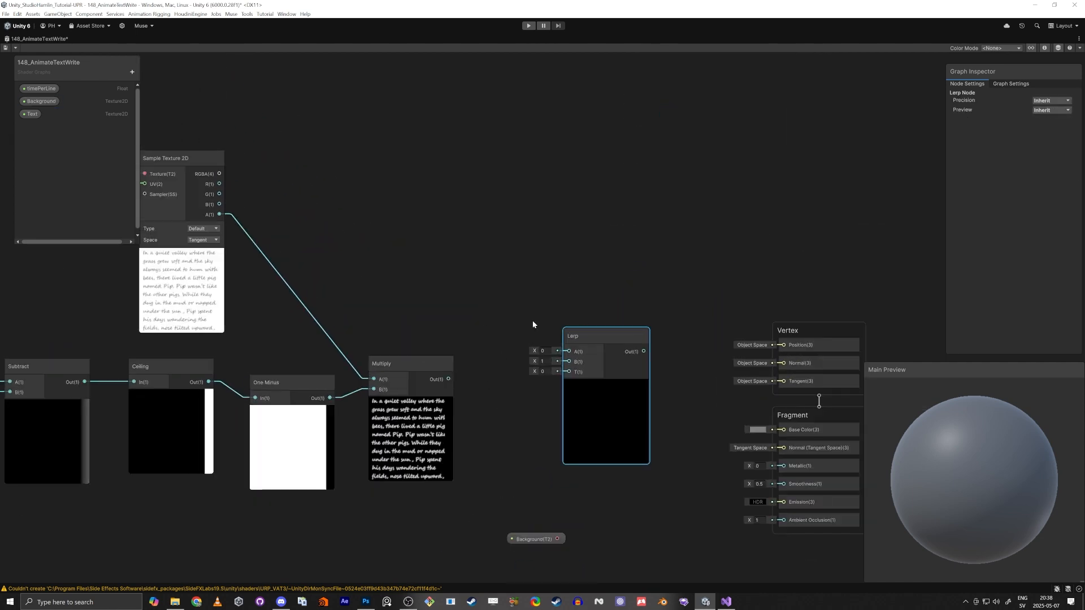
Add a Color property named TextColor to the blackboard
click(133, 73)
click(157, 124)
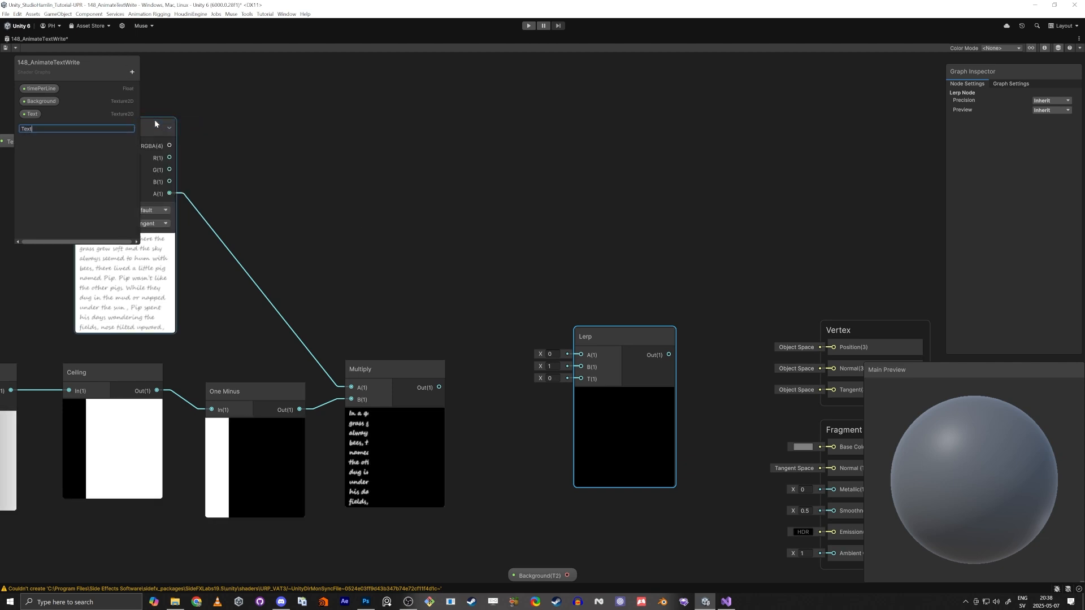
text(TextColor)
key(Return)
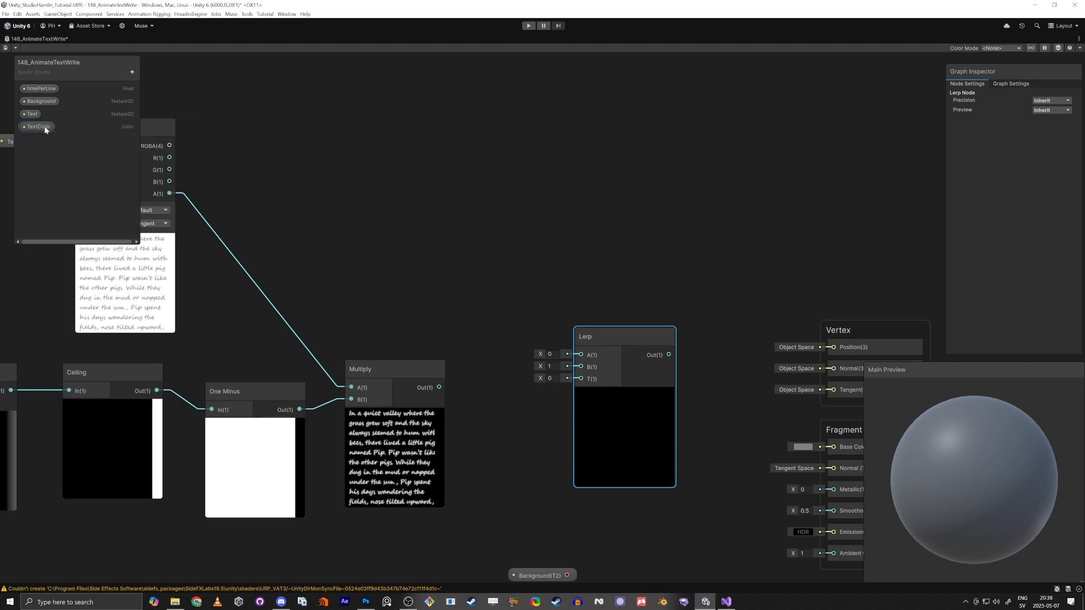
Place the TextColor property, connect it to Lerp B, and connect the Multiply output to Lerp T
drag(39, 126, 565, 357)
drag(537, 434, 572, 369)
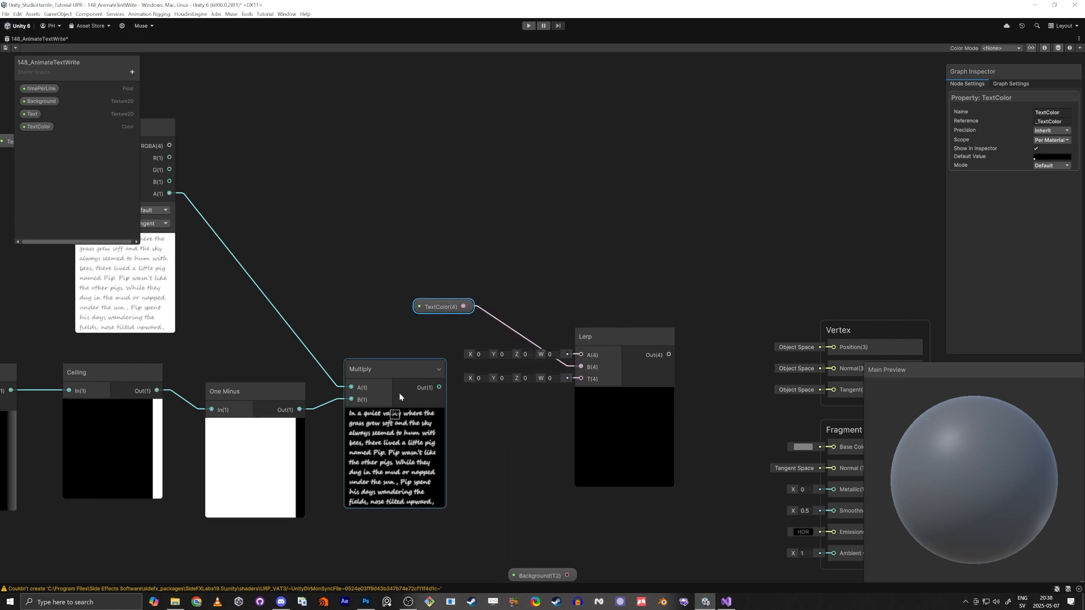
drag(440, 388, 574, 381)
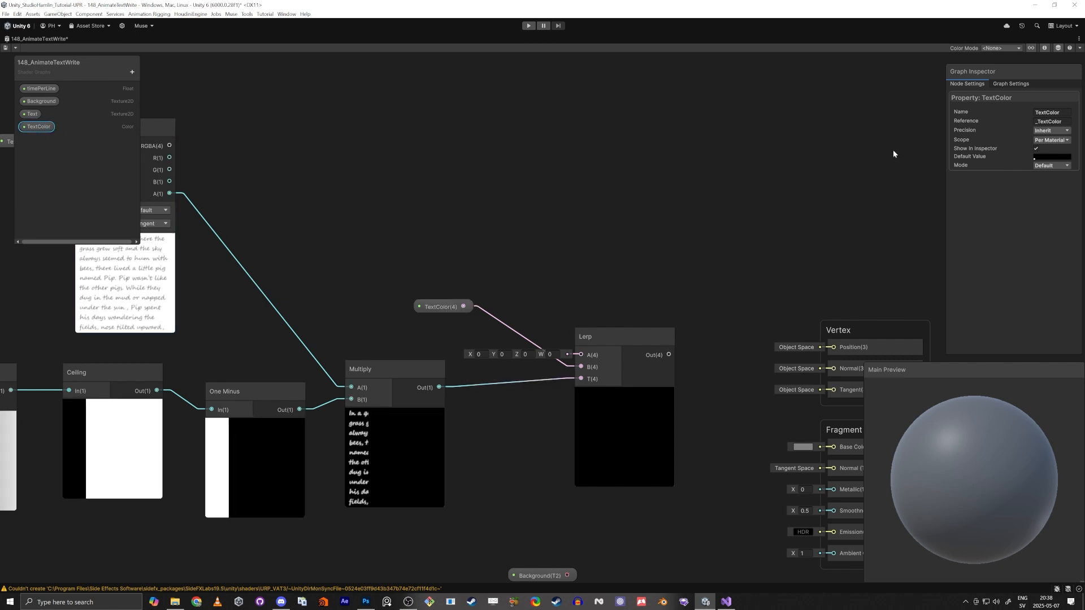
Set TextColor's default value to a red-orange colour and connect the Lerp output to the fragment Base Color
click(1053, 158)
drag(1044, 218, 1083, 212)
click(622, 413)
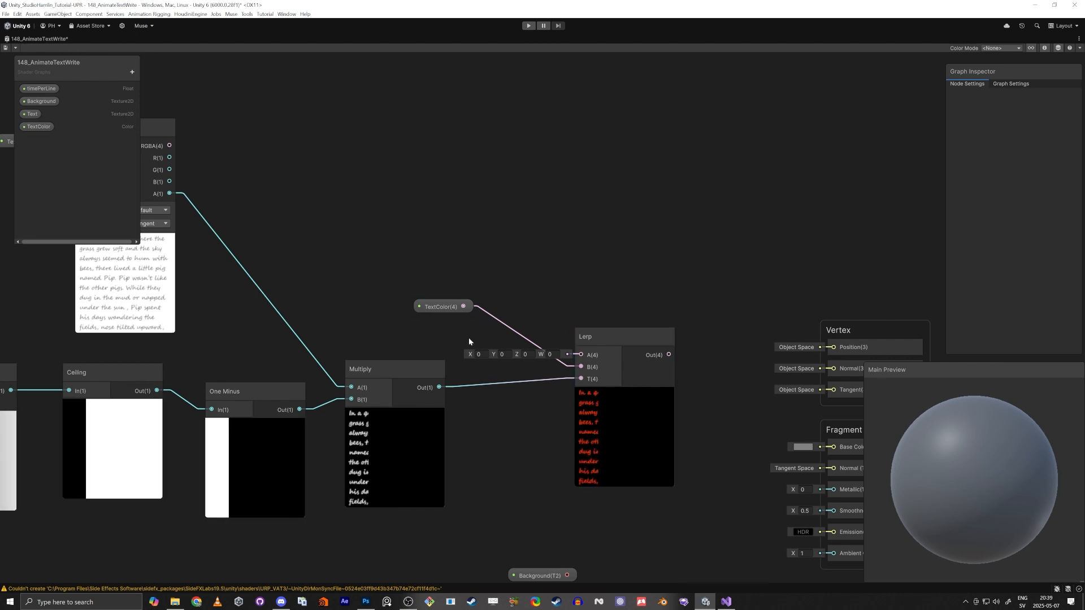
drag(447, 308, 495, 373)
middle_drag(759, 438, 682, 403)
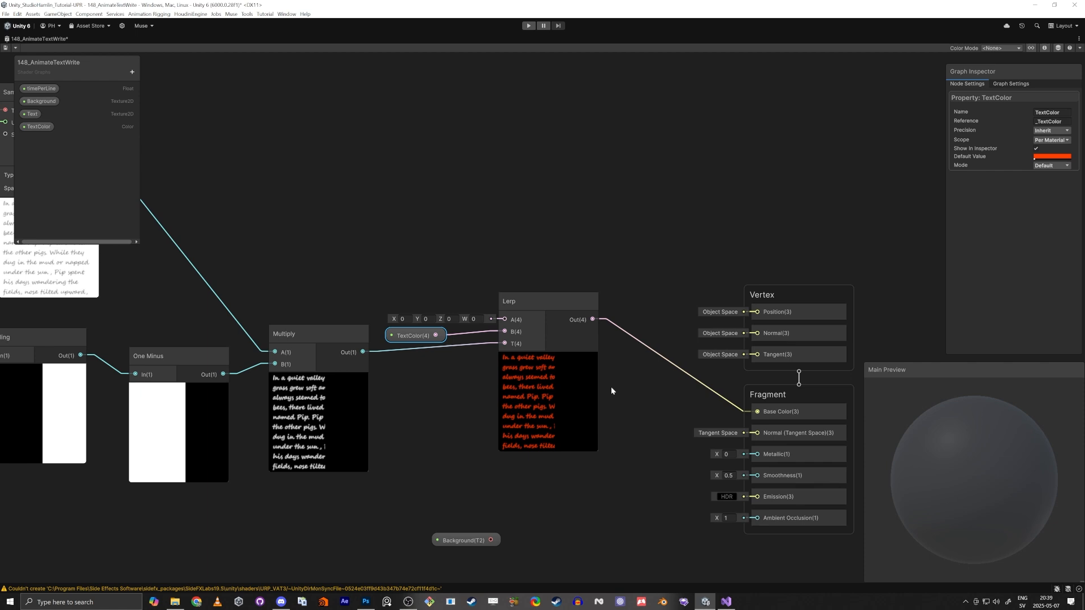
Sample the Background property with a new Sample Texture 2D node and connect its RGBA output to Lerp A
drag(460, 541, 356, 159)
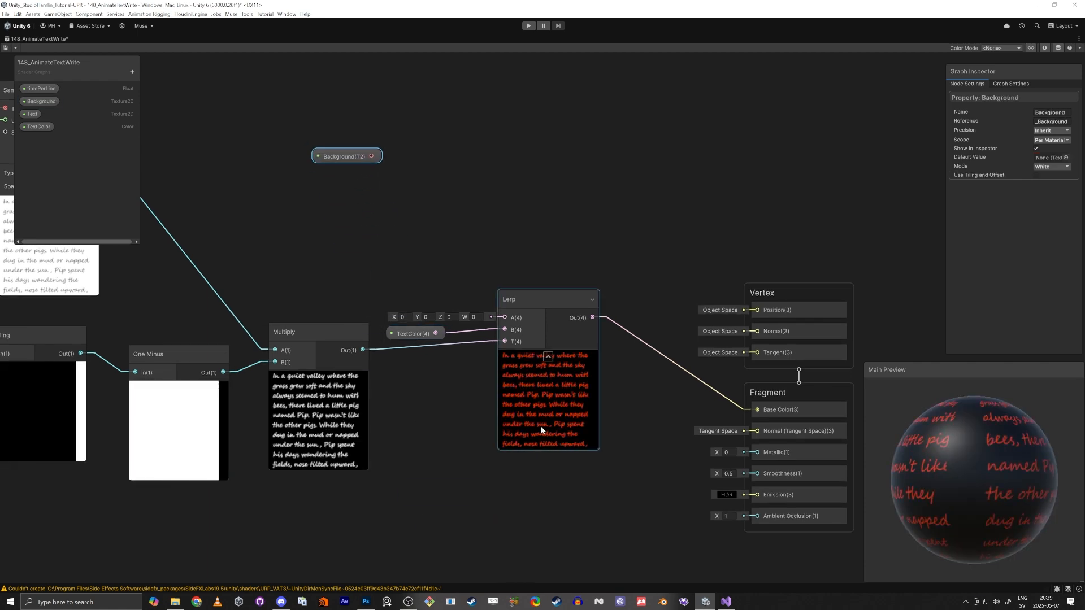
middle_drag(472, 197, 558, 304)
drag(452, 264, 464, 167)
click(411, 168)
text(sa)
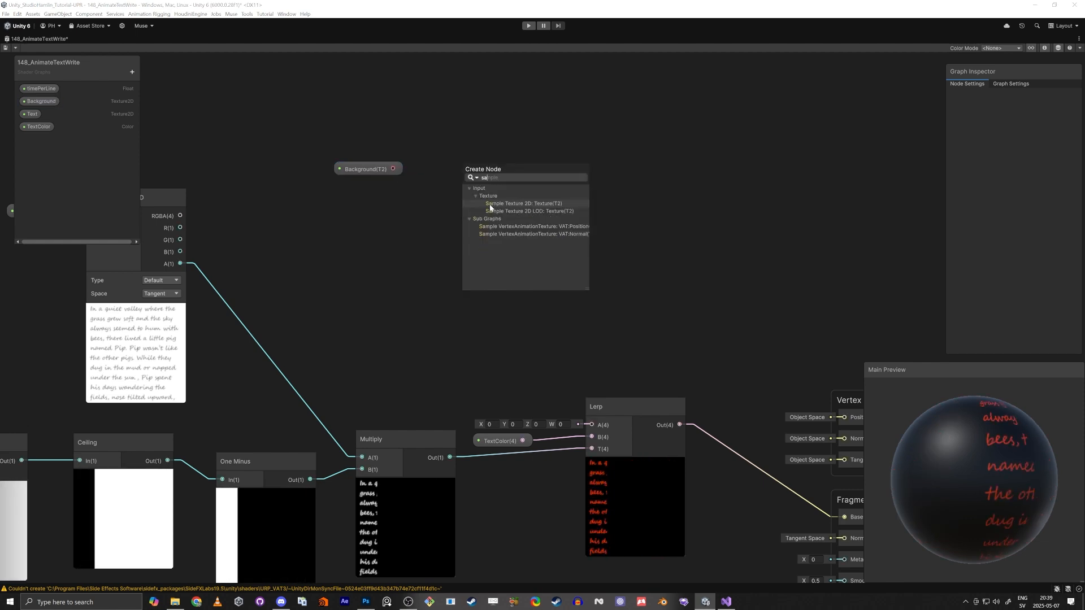
text(mple)
click(489, 204)
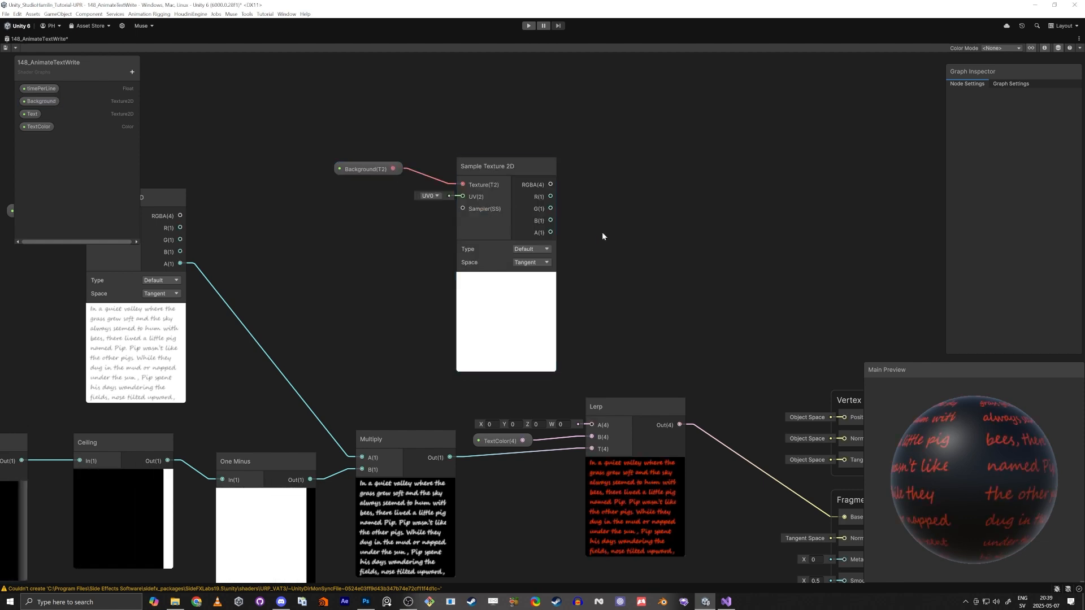
drag(551, 184, 607, 425)
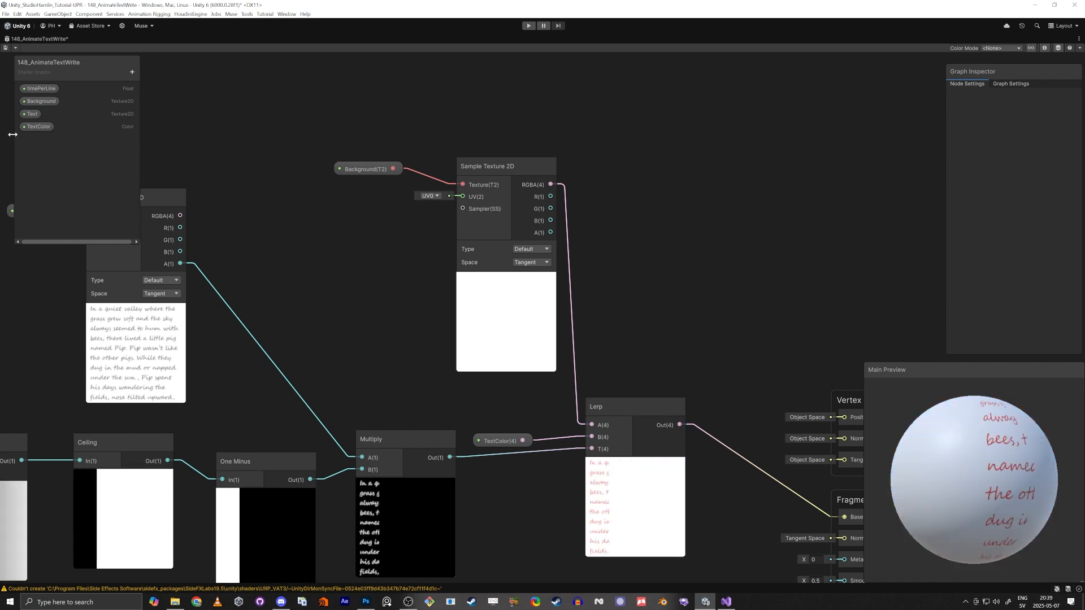
Assign the parchment paper texture as the Background property's default value
click(31, 102)
click(1049, 159)
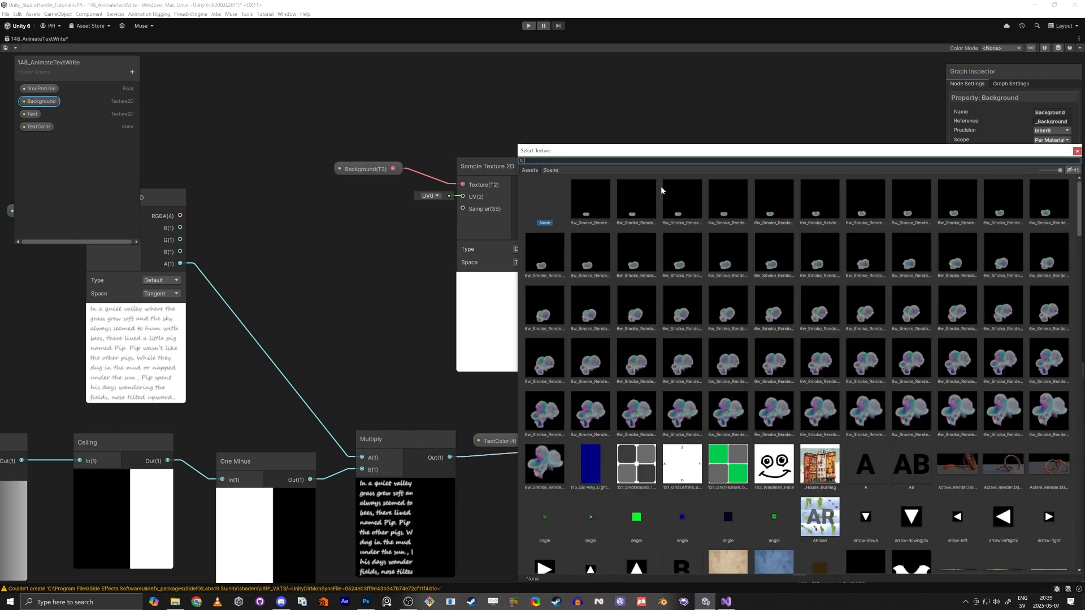
double_click(578, 203)
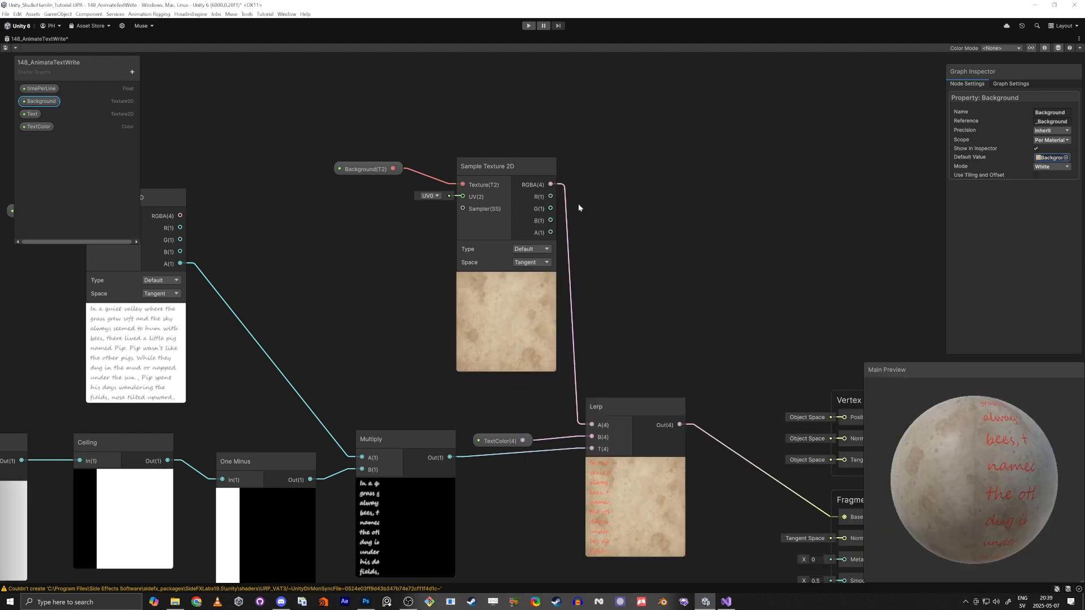
Change the TextColor property's default value to black
middle_drag(682, 326, 666, 201)
scroll(645, 346, up, 7)
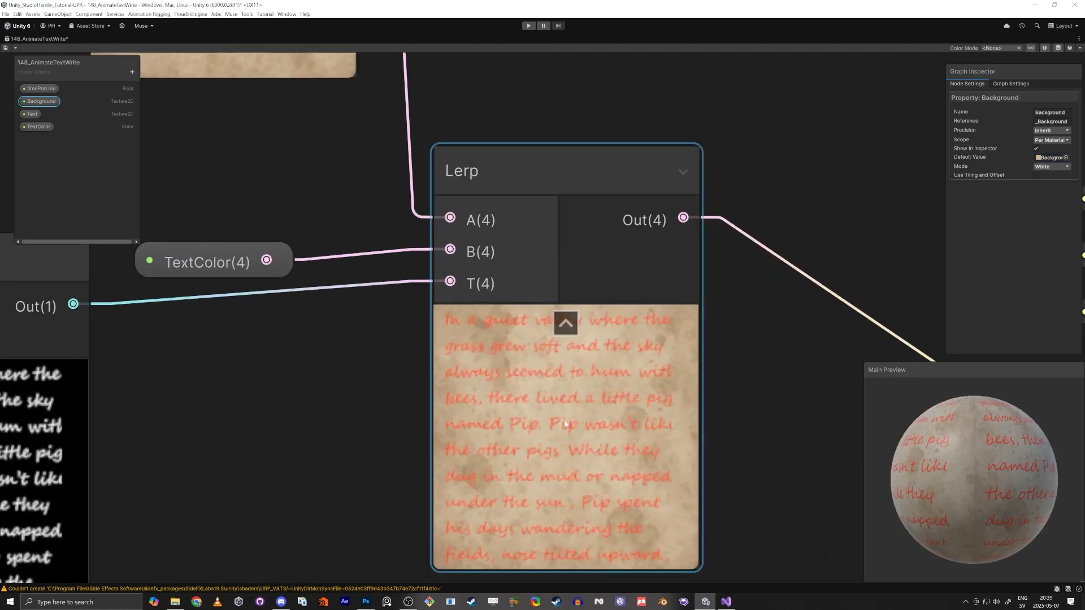
scroll(550, 418, down, 7)
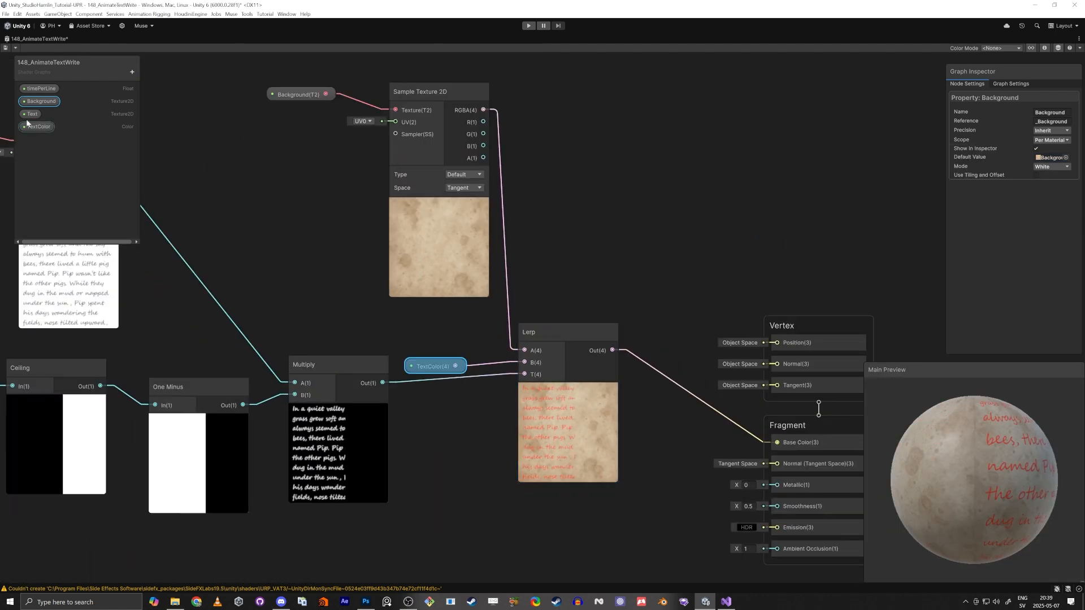
click(35, 127)
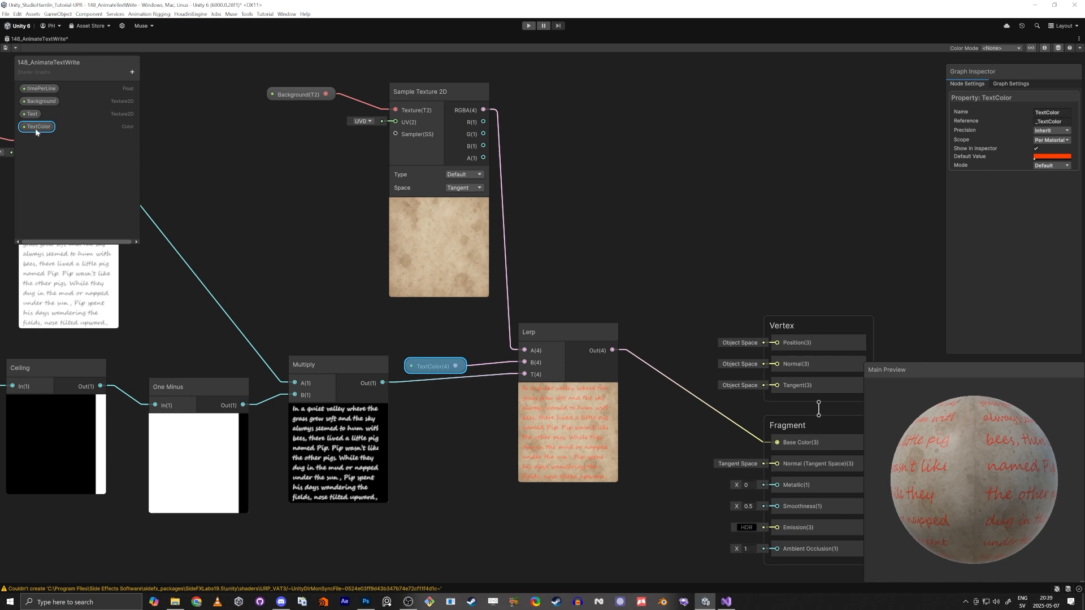
click(1051, 157)
drag(1031, 204, 978, 281)
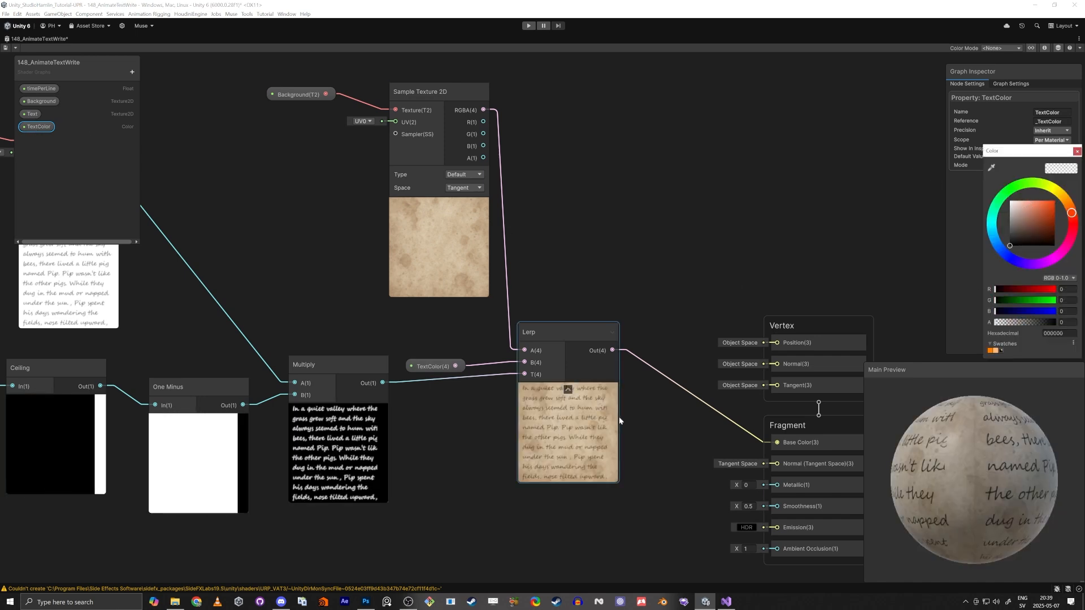
click(1076, 152)
Reposition the Text property and its Sample Texture 2D node closer to the rest of the graph
middle_drag(712, 191, 825, 186)
scroll(825, 186, down, 4)
middle_drag(441, 445, 642, 476)
scroll(639, 475, down, 2)
middle_drag(527, 519, 465, 457)
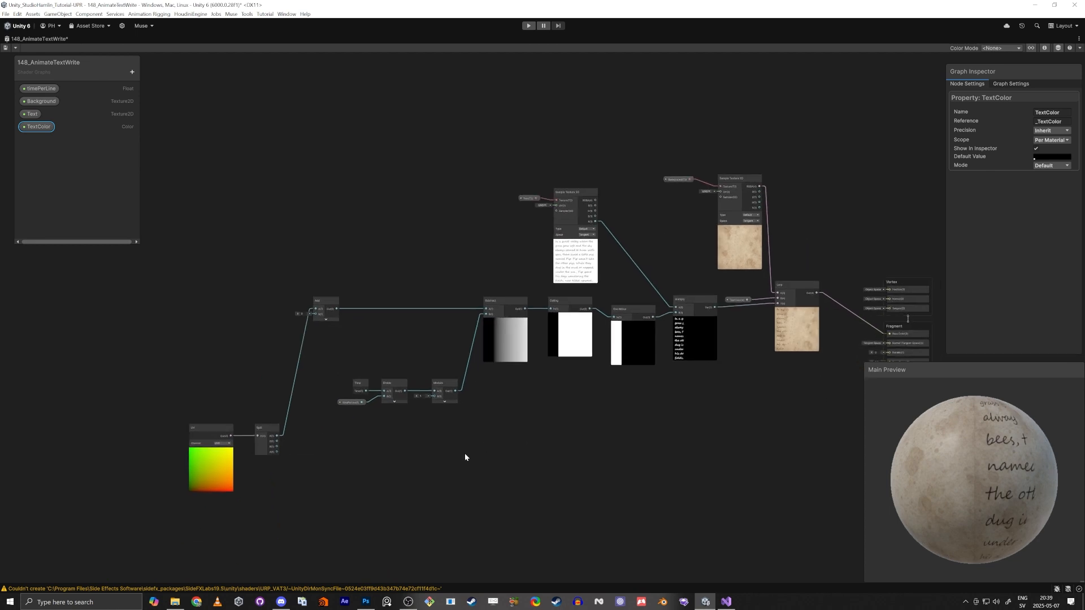
middle_drag(696, 479, 625, 444)
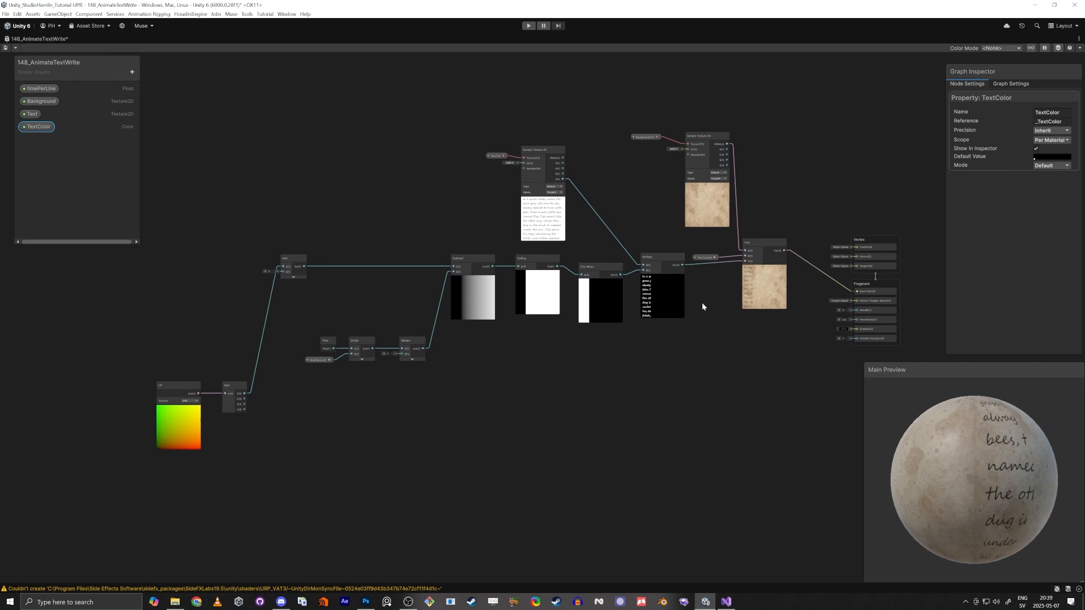
scroll(734, 238, up, 3)
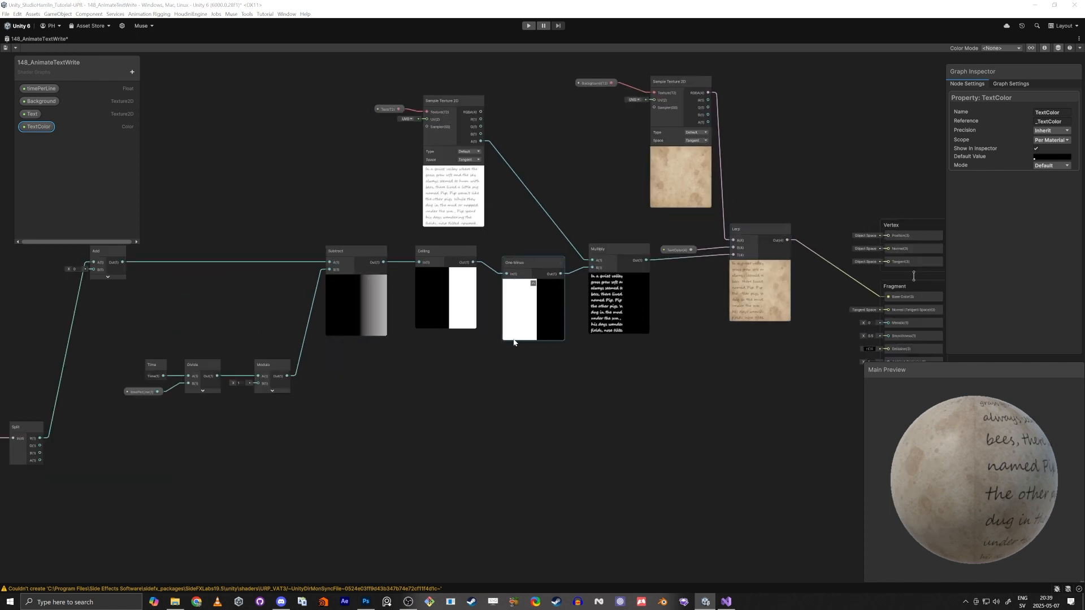
click(494, 395)
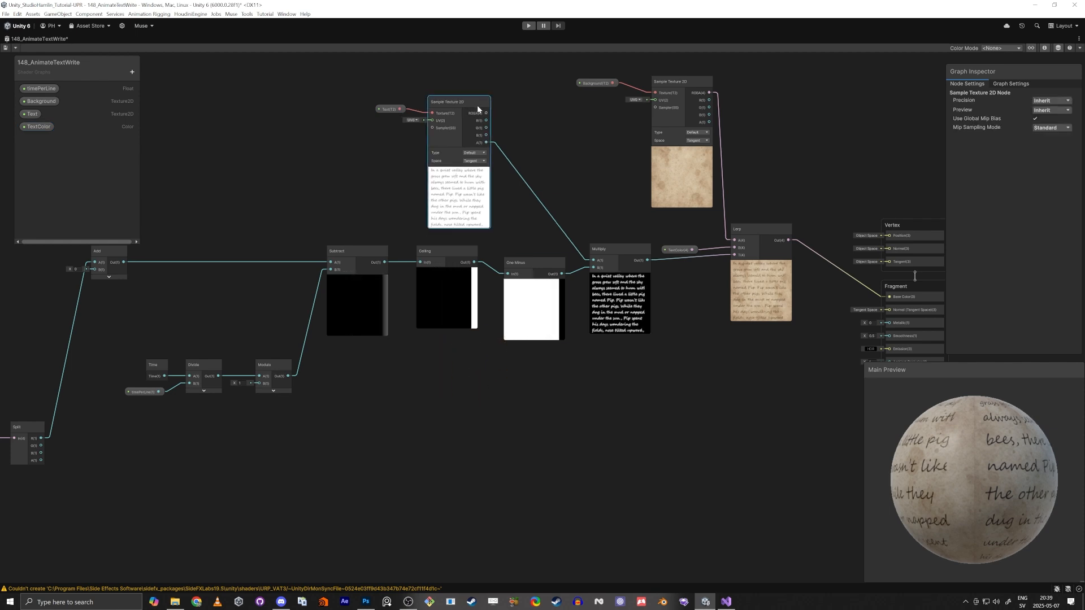
drag(479, 105, 543, 107)
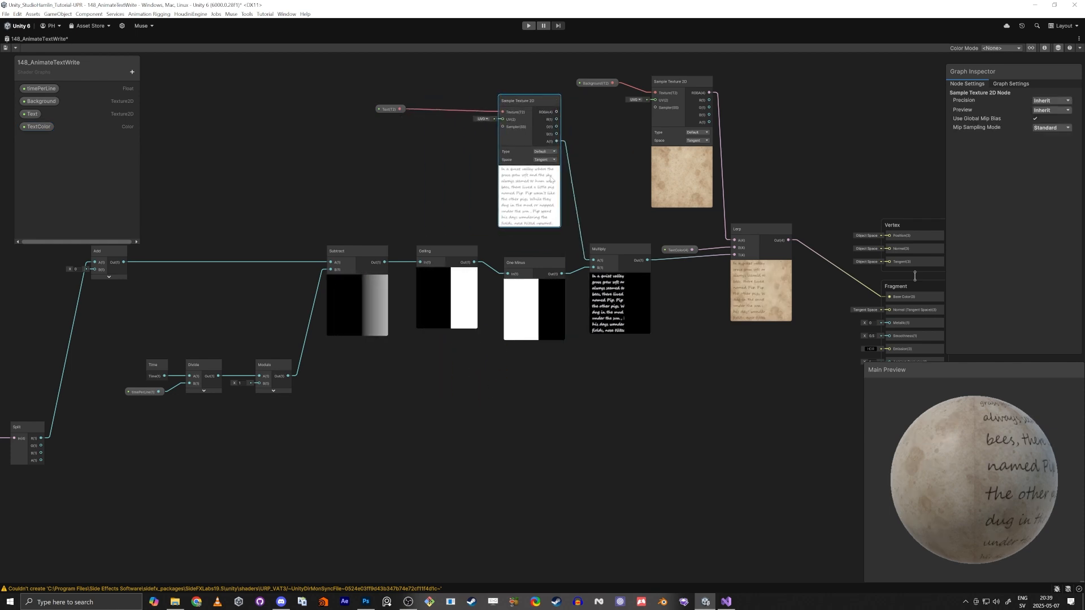
drag(390, 110, 468, 109)
Select the time and UV node chain and move it up to tidy the graph layout
key(a)
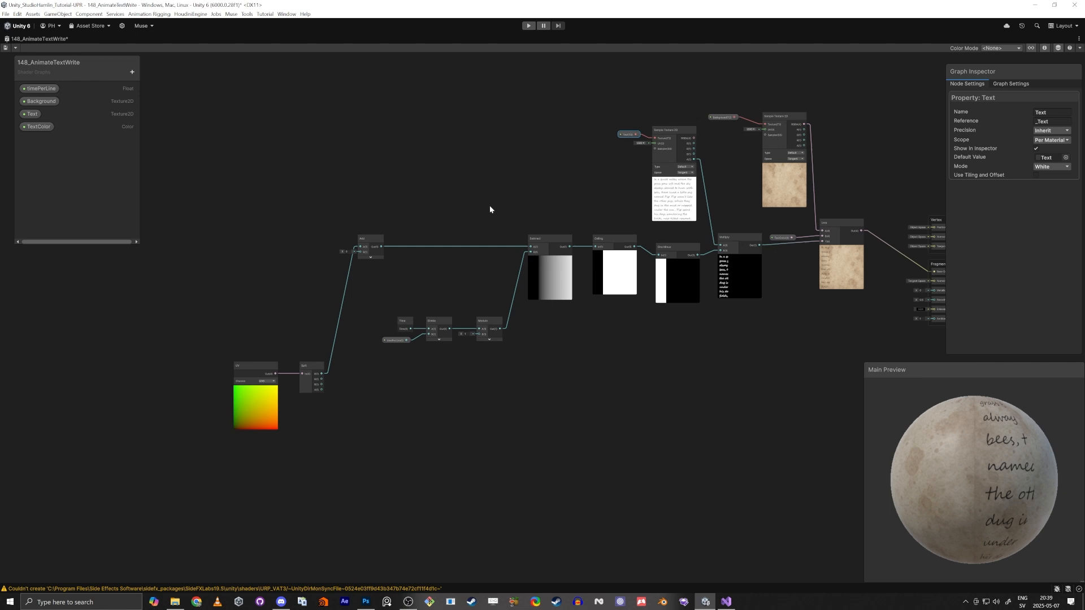
drag(210, 222, 607, 473)
drag(612, 286, 521, 222)
click(266, 312)
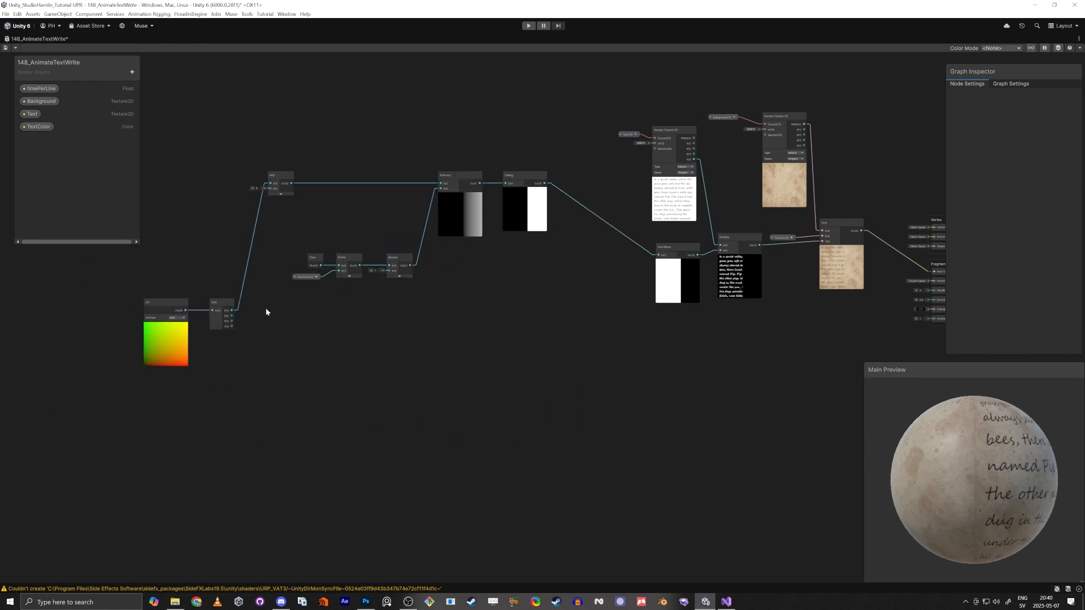
drag(232, 316, 454, 455)
click(414, 356)
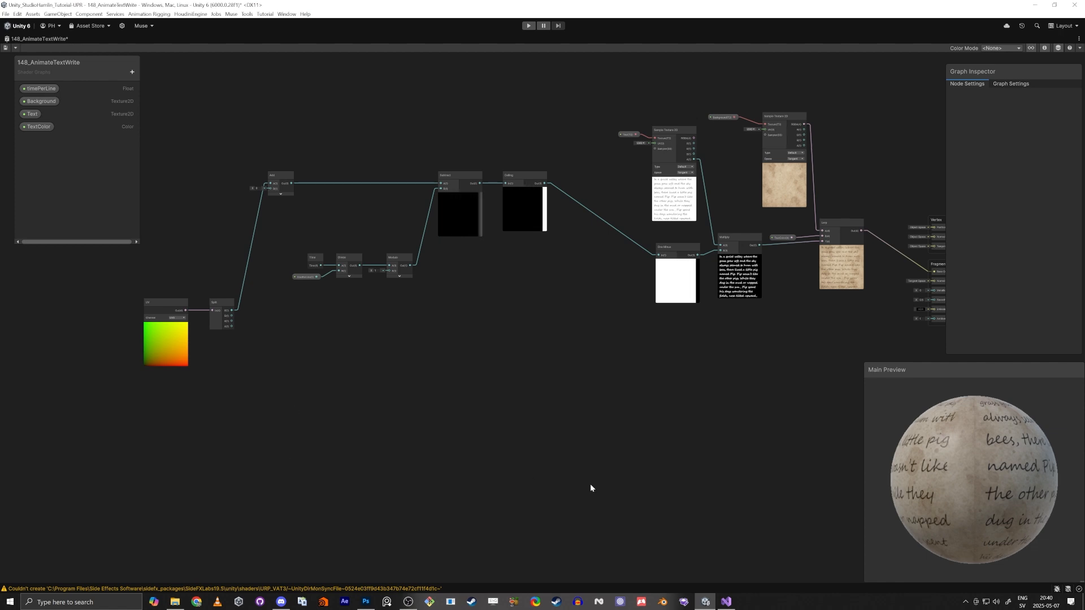